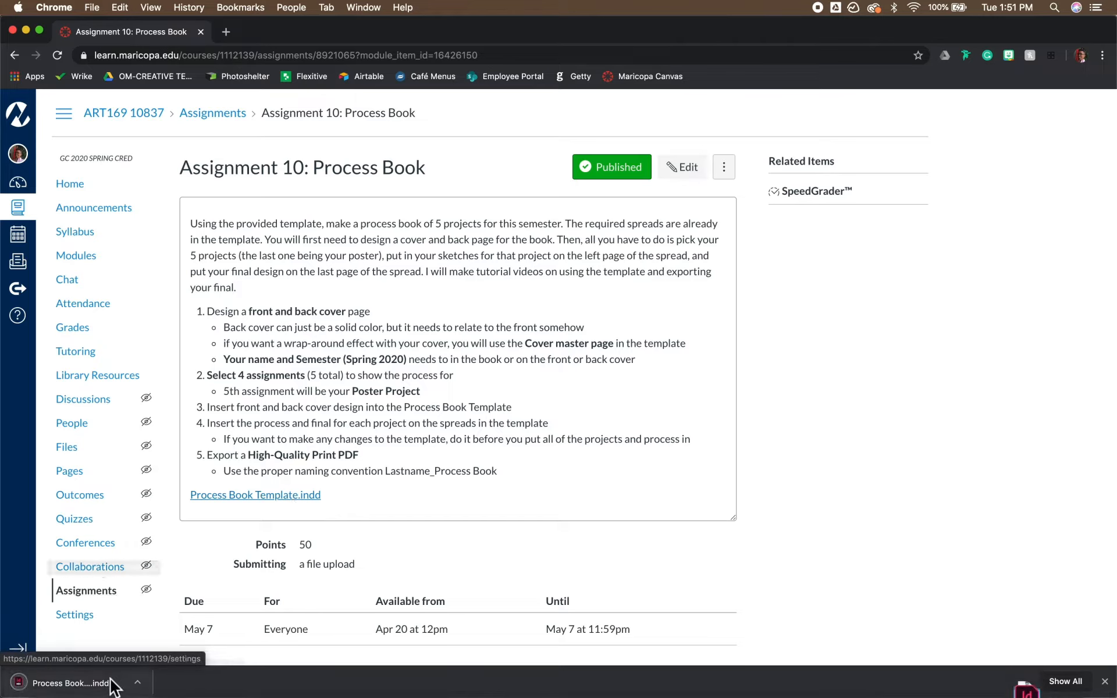
# Open the downloaded Process Book template in InDesign and show its master and document pages.
pyautogui.click(97, 686)
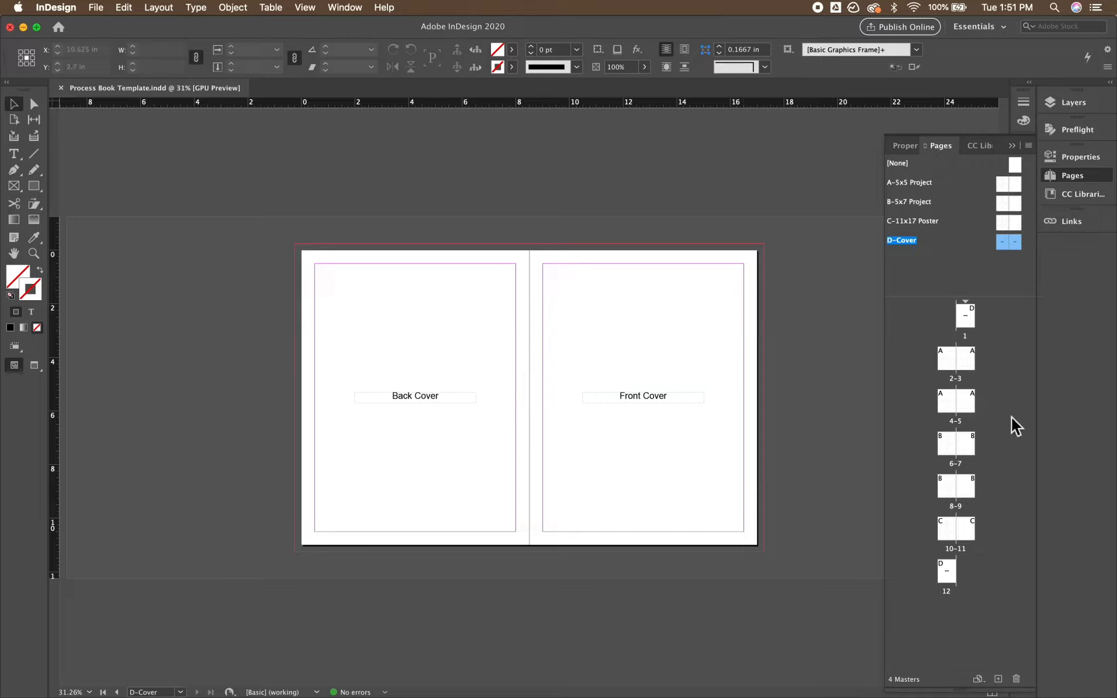
pyautogui.click(1068, 179)
pyautogui.click(1067, 180)
# View the A-5x5 Project, B-5x7 Project, C-11x17 Poster and D-Cover master spreads one after another.
pyautogui.doubleClick(1016, 185)
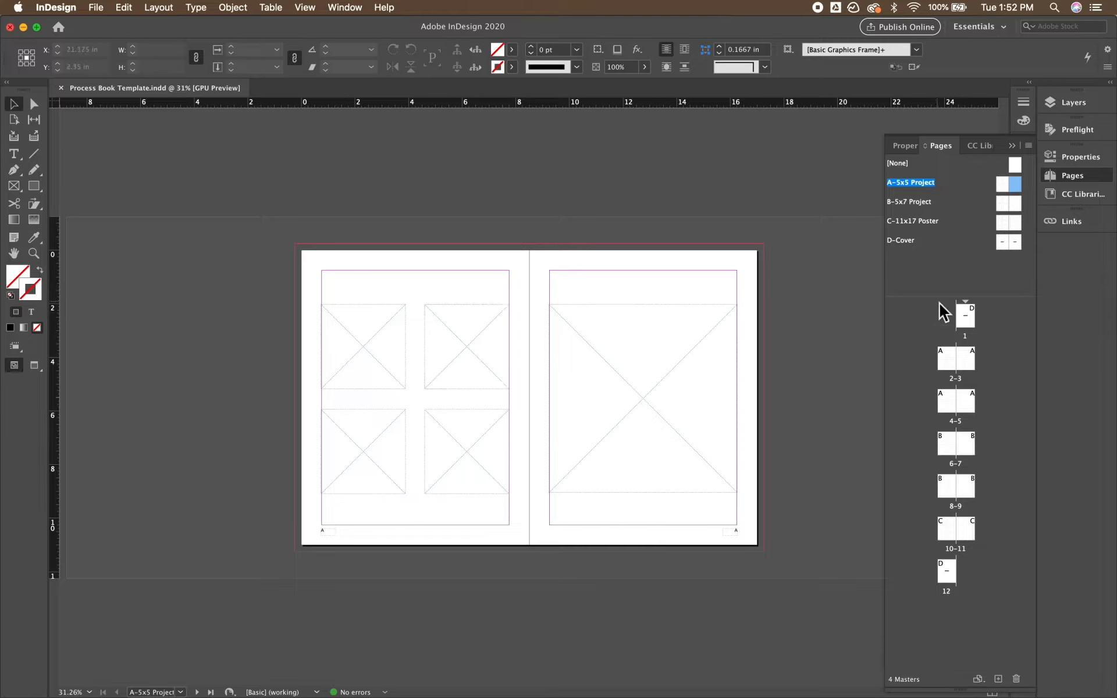
pyautogui.doubleClick(1004, 205)
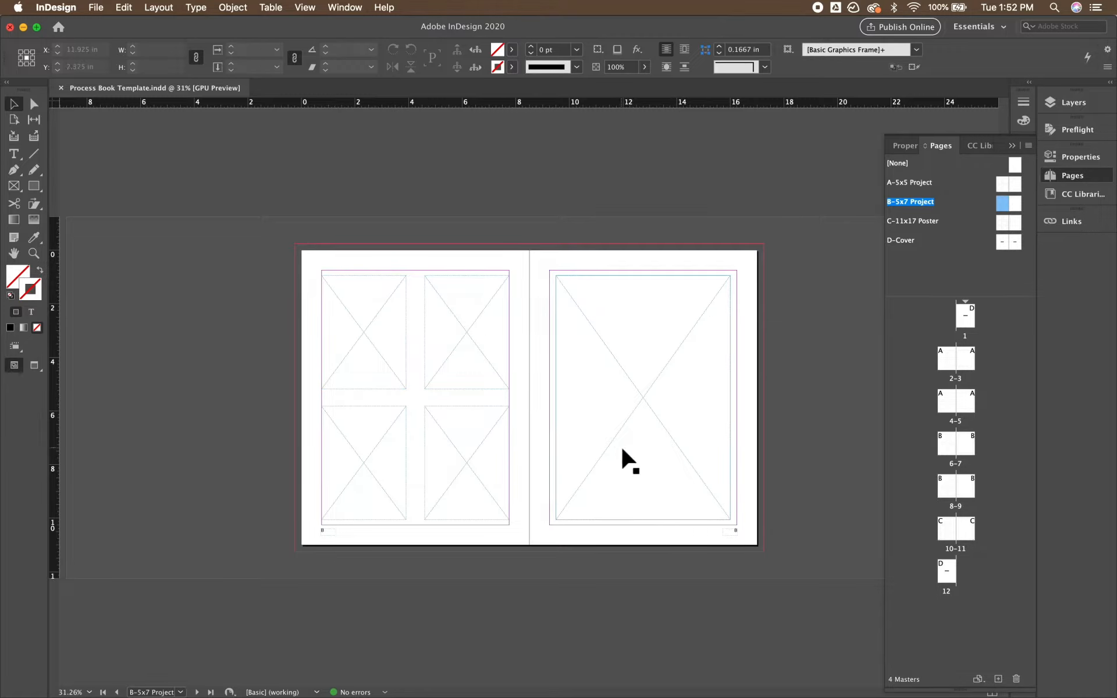
pyautogui.doubleClick(1015, 224)
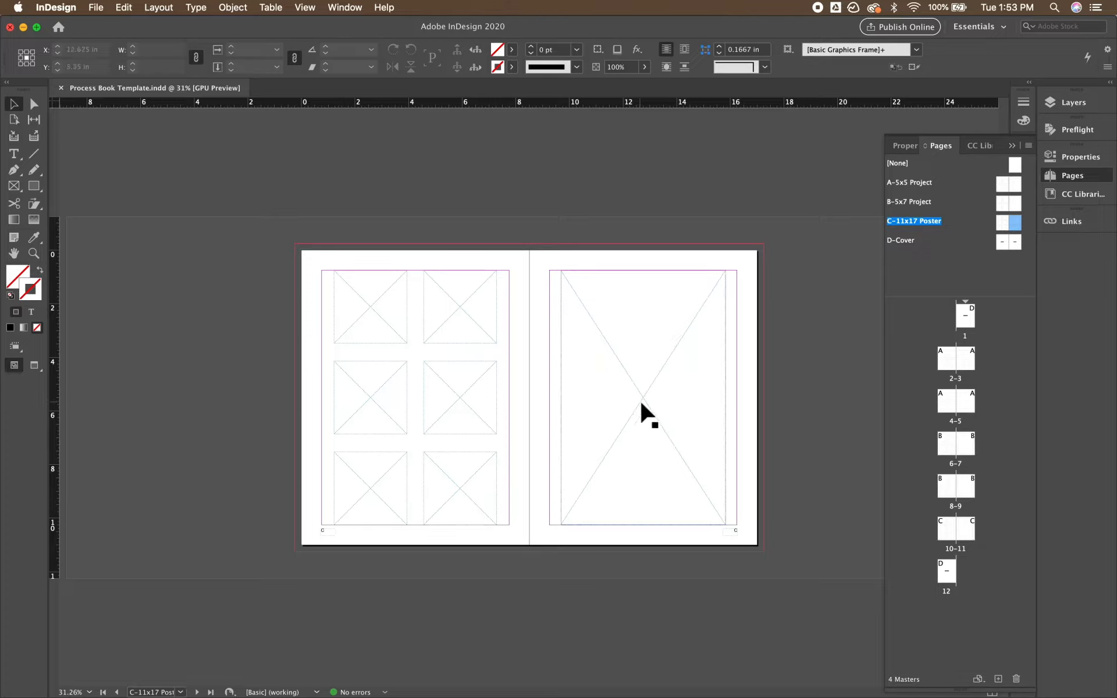
pyautogui.doubleClick(1016, 243)
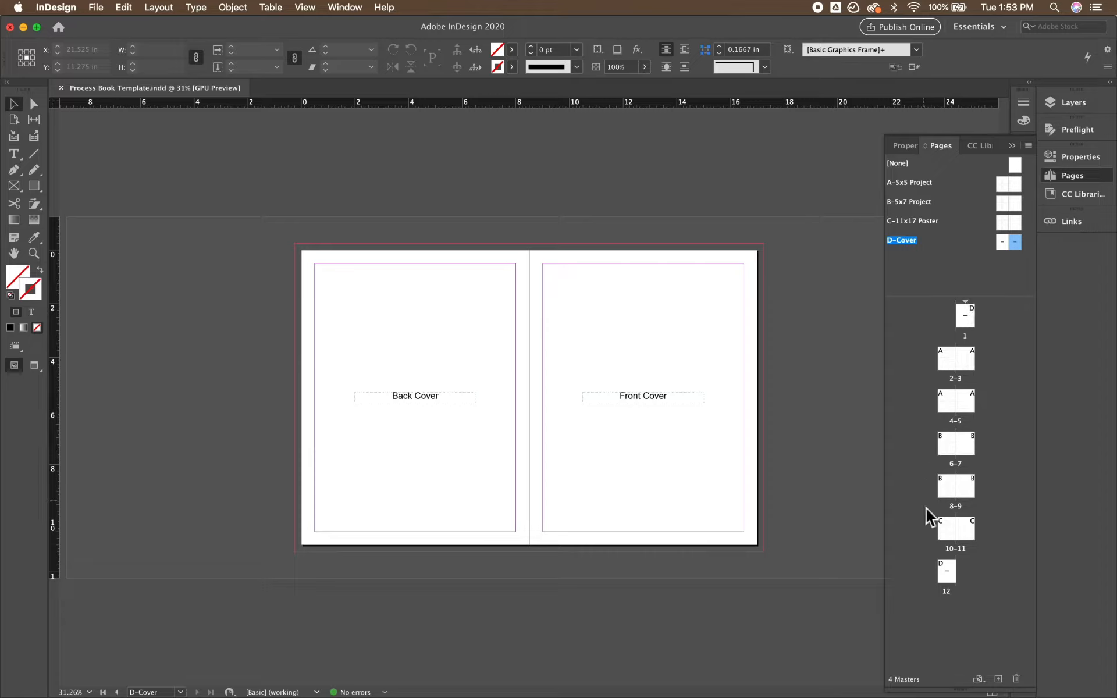
# On the A-5x5 Project master, draw a rectangle about 3.4 by 2.975 in near the right-hand page's upper edge and fill it with Black.
pyautogui.doubleClick(1005, 185)
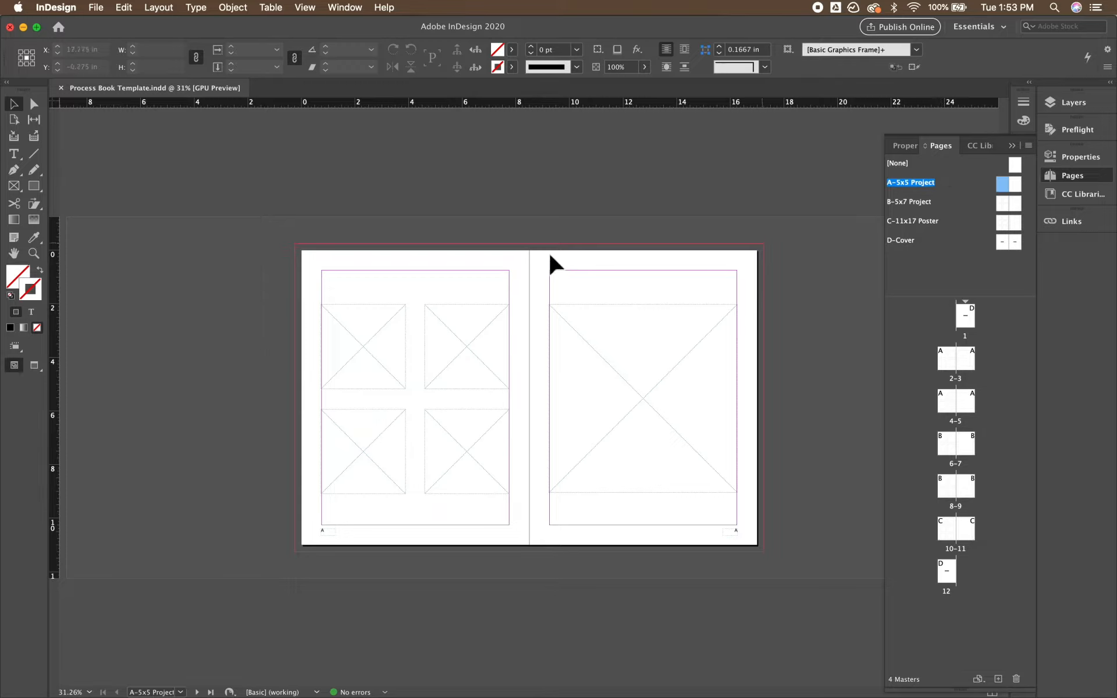
pyautogui.click(36, 187)
pyautogui.moveTo(681, 262); pyautogui.dragTo(590, 341)
pyautogui.click(512, 50)
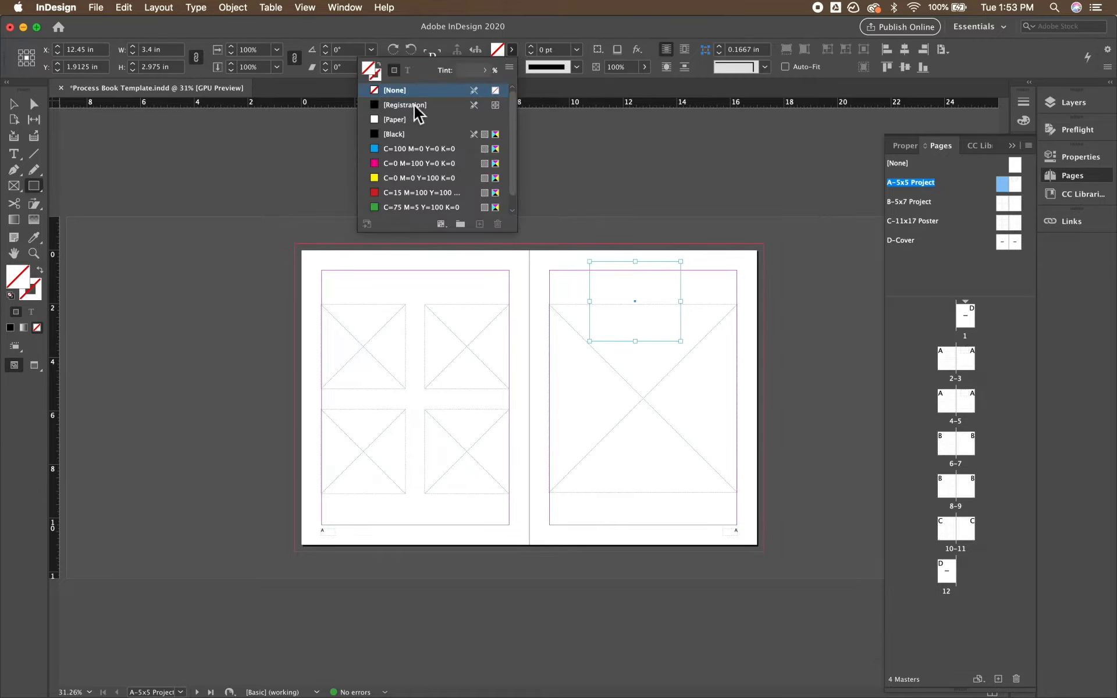
pyautogui.click(396, 136)
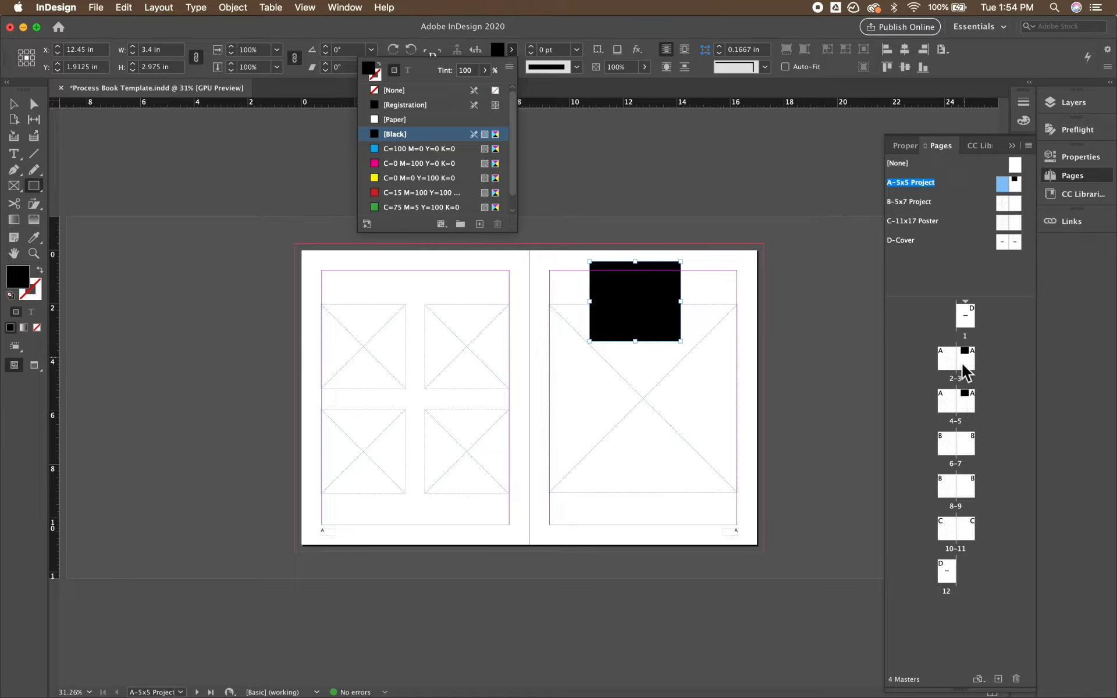
# Delete the black rectangle from the A-5x5 Project master.
pyautogui.click(793, 318)
pyautogui.click(793, 317)
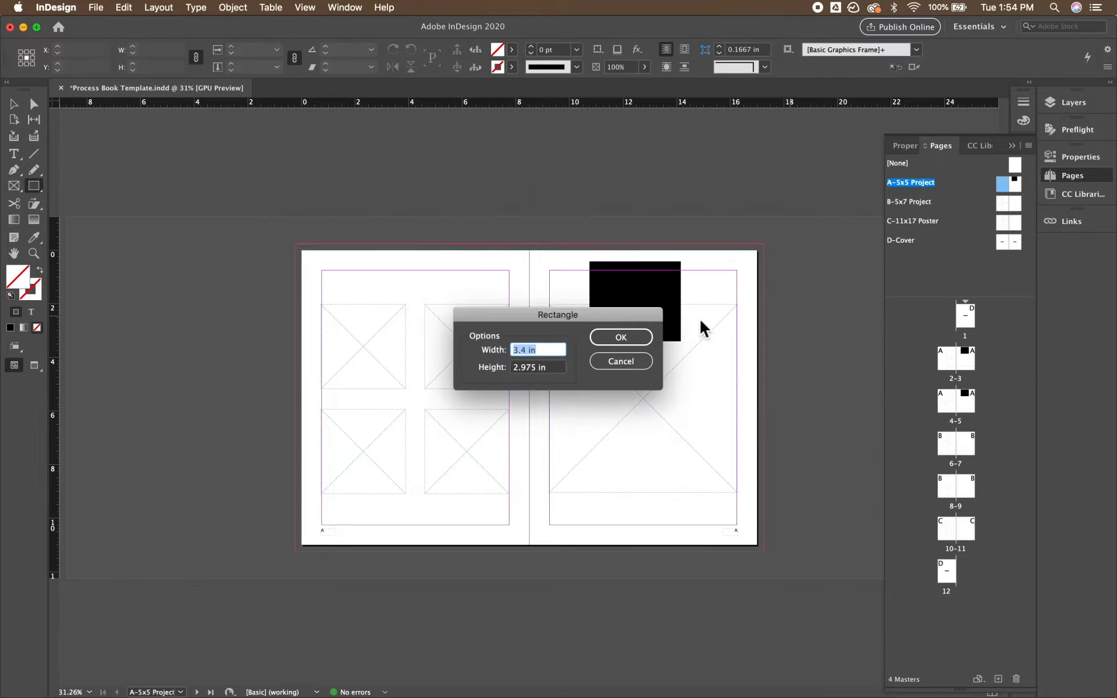
pyautogui.click(628, 364)
pyautogui.keyDown('super'); pyautogui.click(649, 303); pyautogui.keyUp('super')
pyautogui.press('Delete')
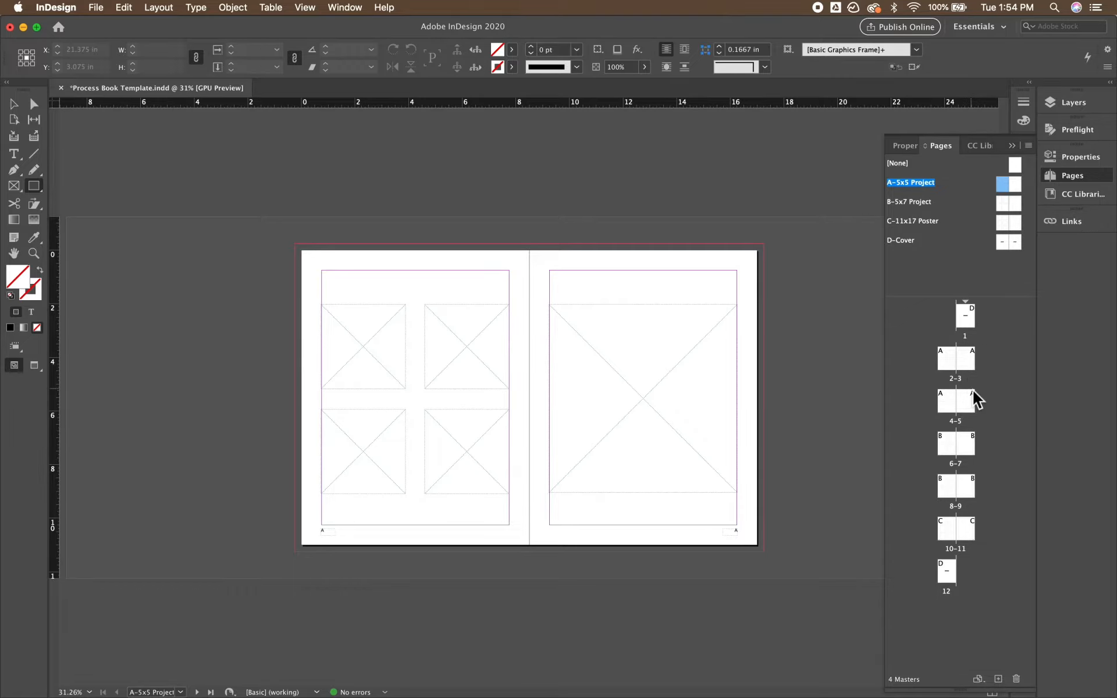
# Look through document spreads 2–3 to 8–9 to compare the layouts their masters give them.
pyautogui.doubleClick(966, 359)
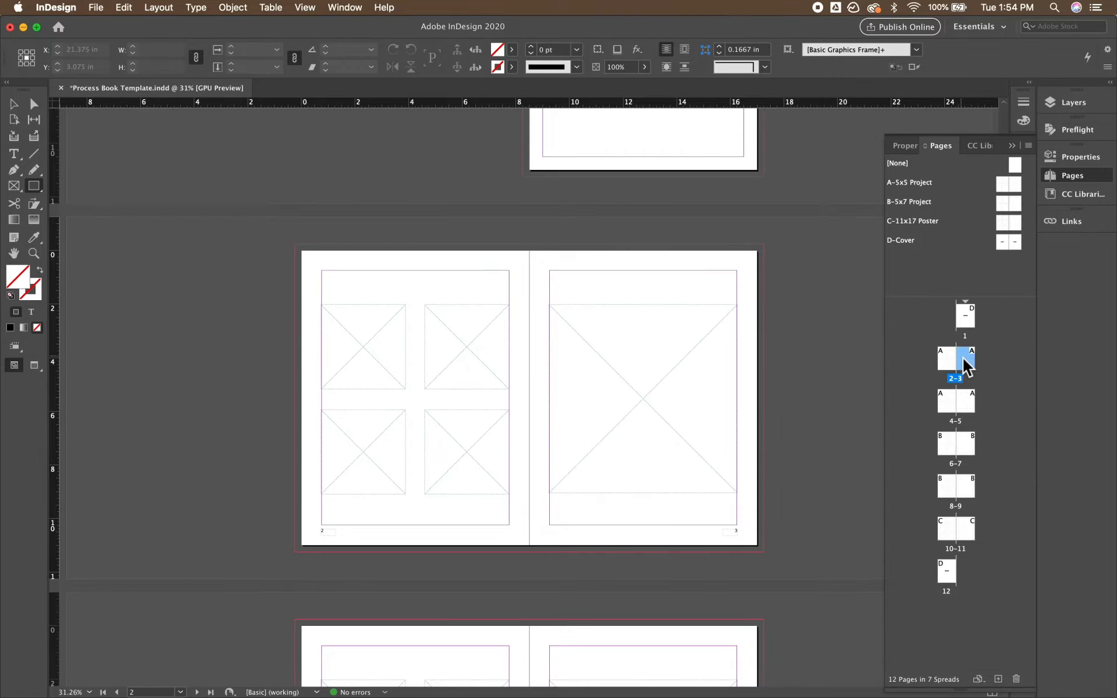
pyautogui.click(975, 407)
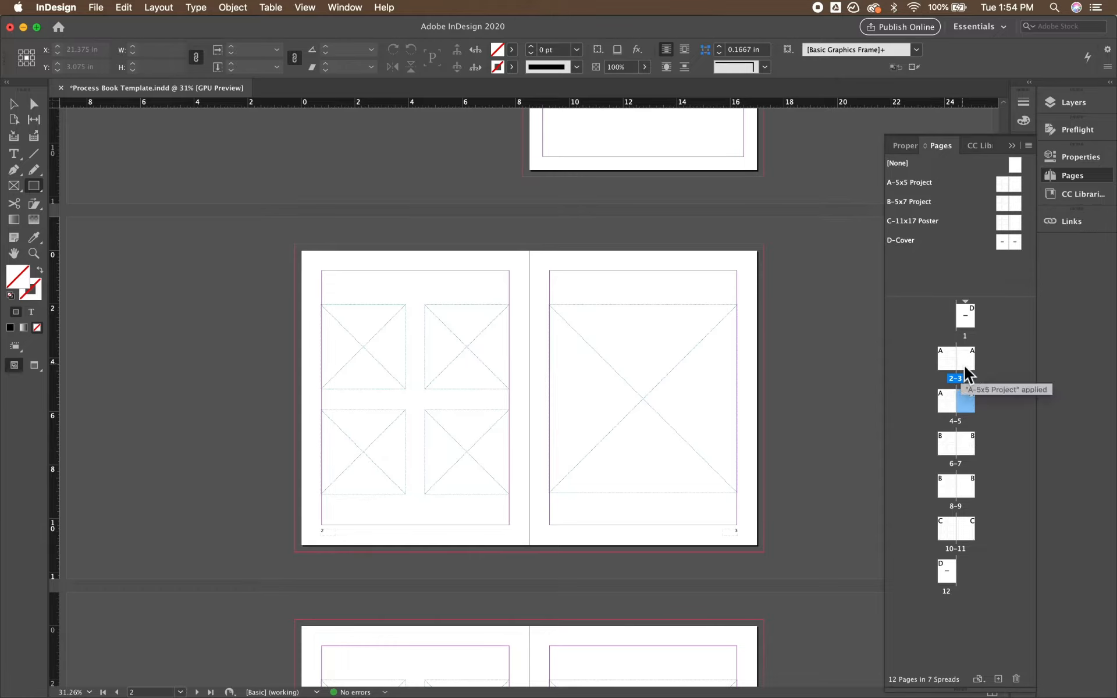
pyautogui.doubleClick(970, 445)
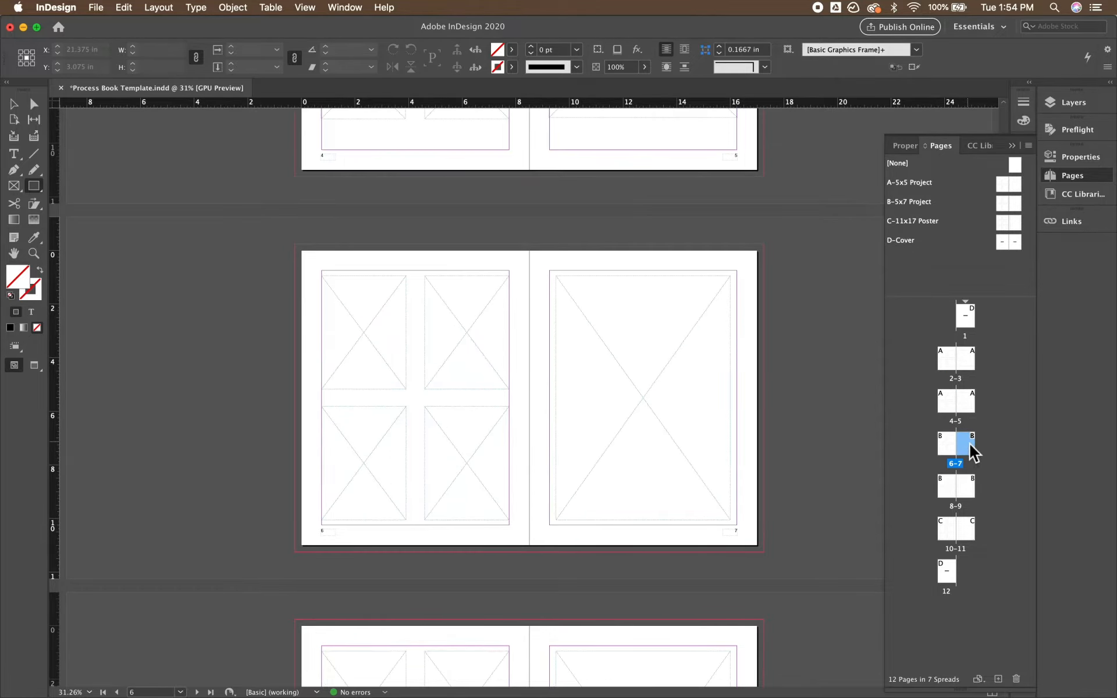
pyautogui.doubleClick(972, 488)
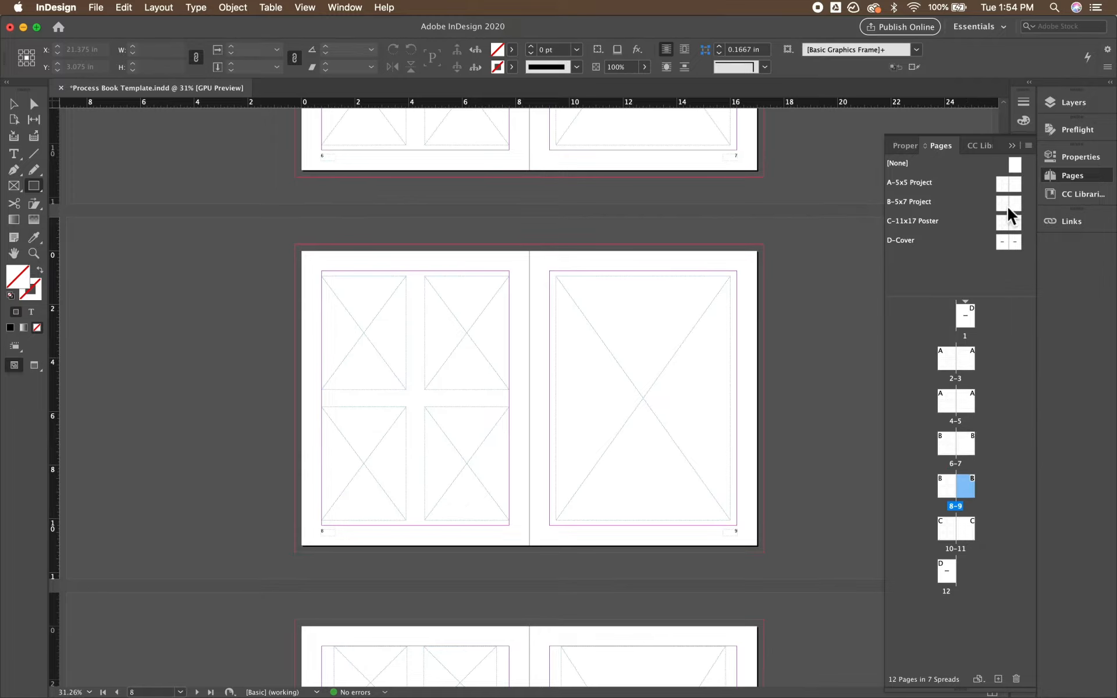
# Apply the B-5x7 Project master to pages 5 and 3 and view both spreads.
pyautogui.moveTo(1011, 204); pyautogui.dragTo(965, 398)
pyautogui.moveTo(1018, 193); pyautogui.dragTo(970, 364)
pyautogui.doubleClick(969, 358)
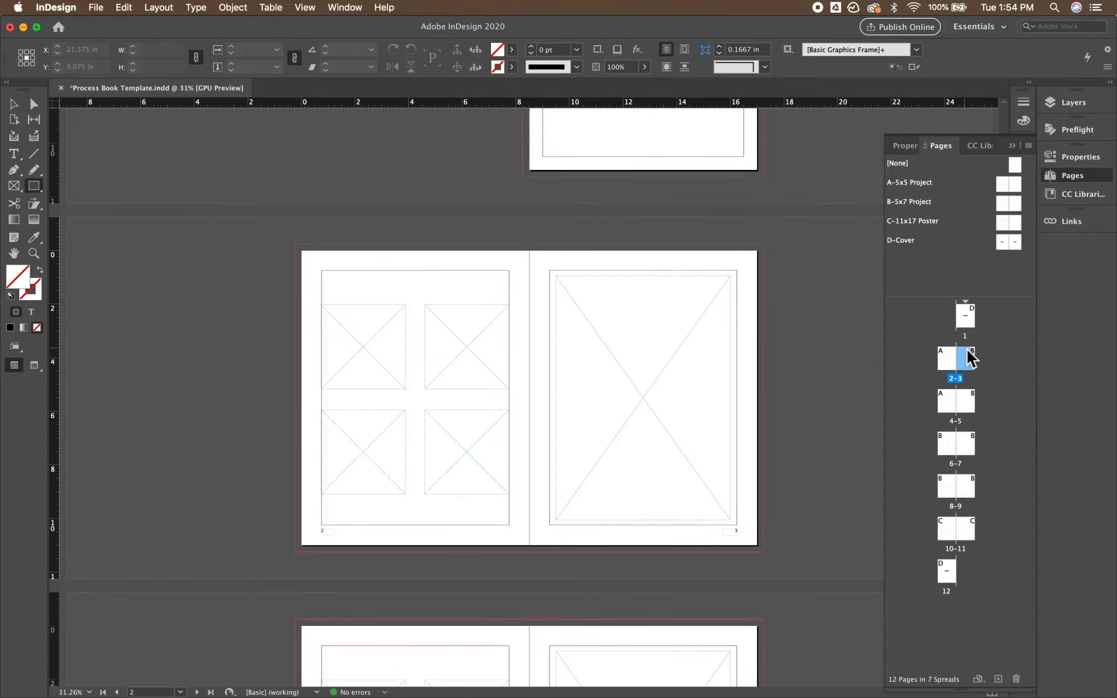
pyautogui.doubleClick(970, 407)
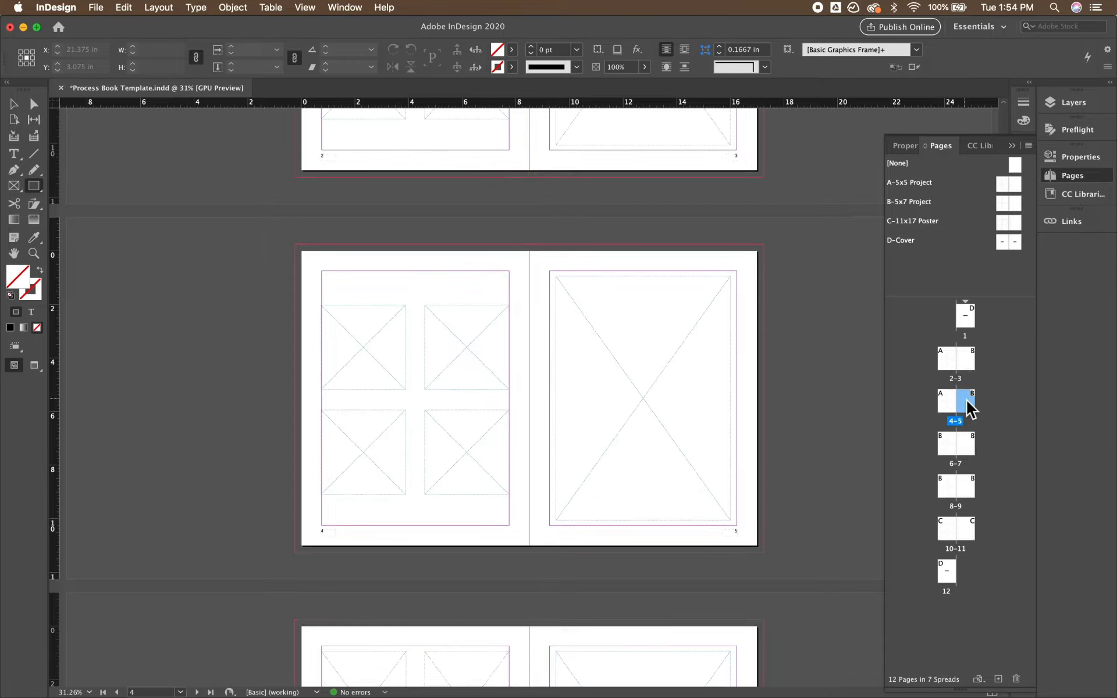
# Apply the B-5x7 Project master to pages 2 and 4 so their layouts match the facing pages.
pyautogui.click(1017, 204)
pyautogui.doubleClick(1016, 205)
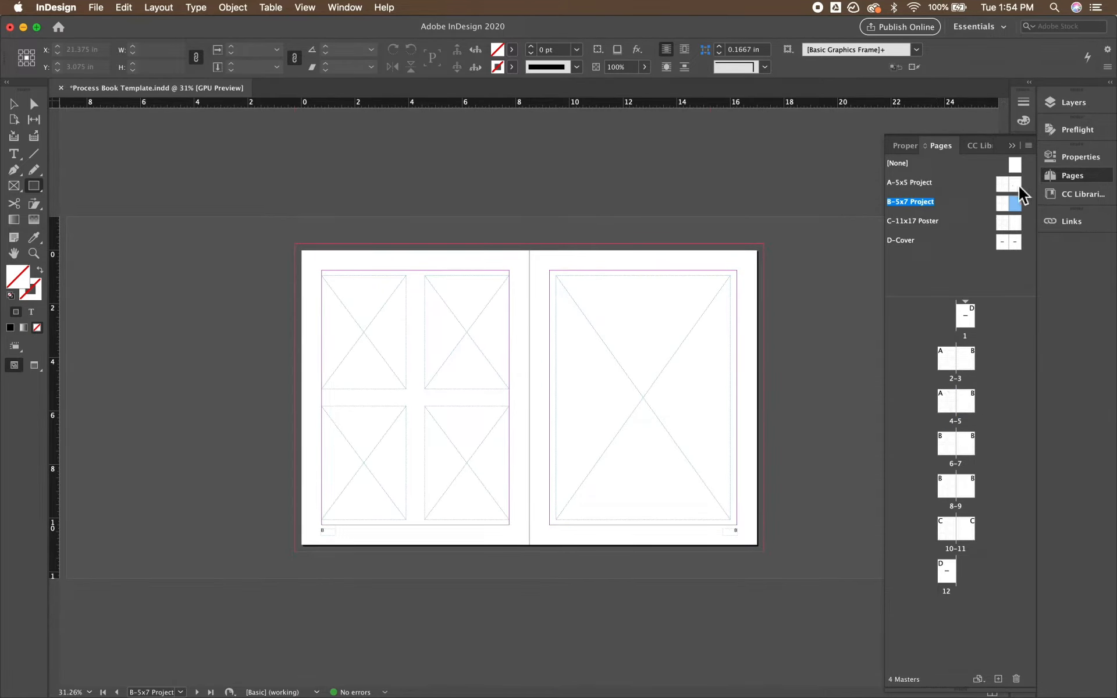
pyautogui.moveTo(1005, 192); pyautogui.dragTo(947, 363)
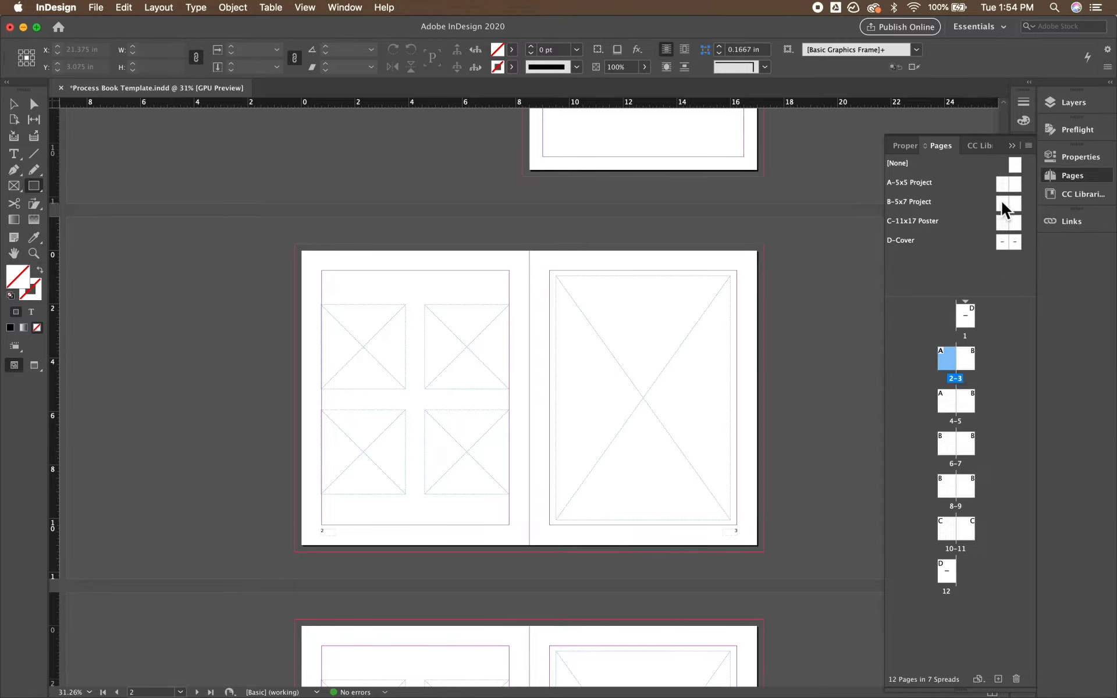
pyautogui.moveTo(1002, 204); pyautogui.dragTo(954, 369)
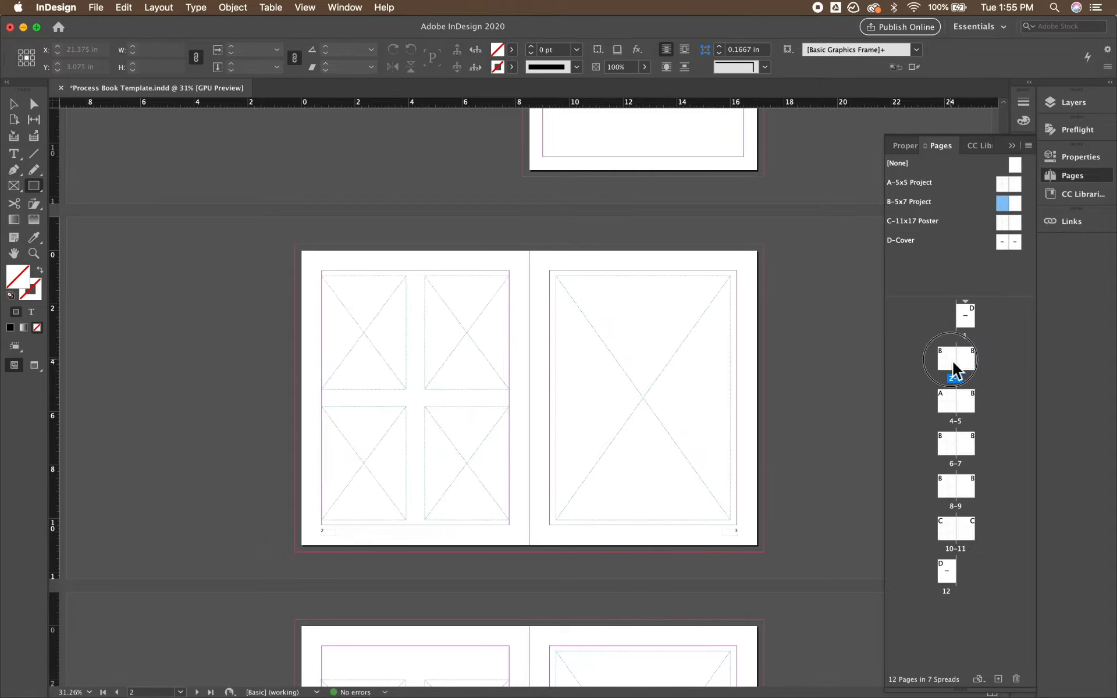
pyautogui.doubleClick(953, 368)
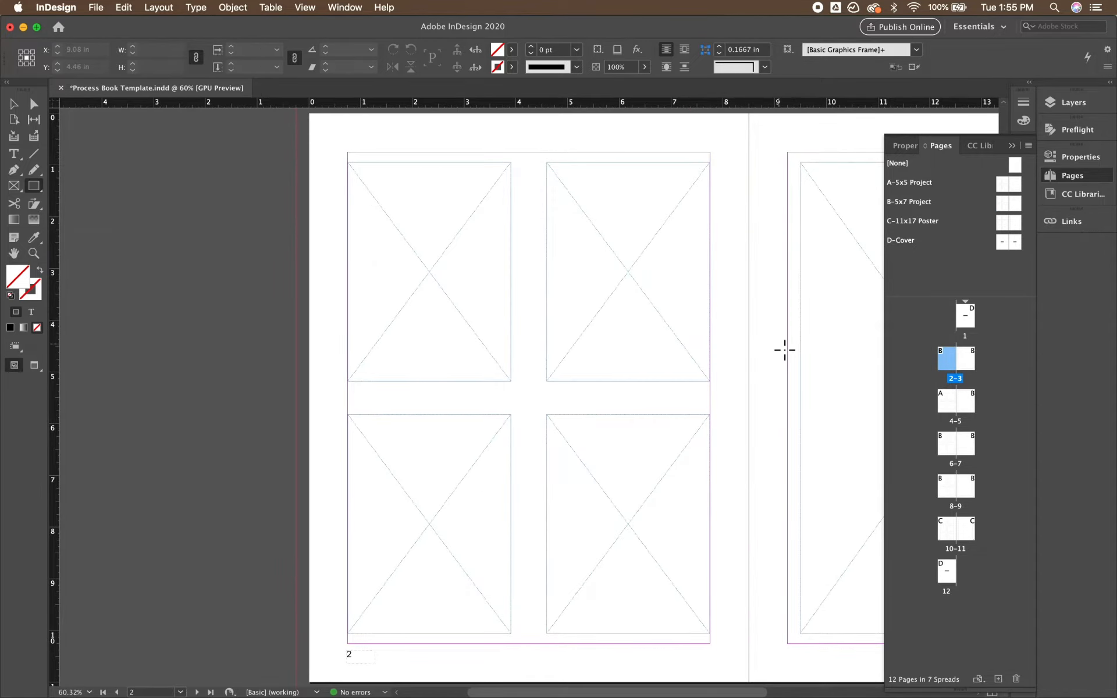
pyautogui.scroll(-5, 785, 350)
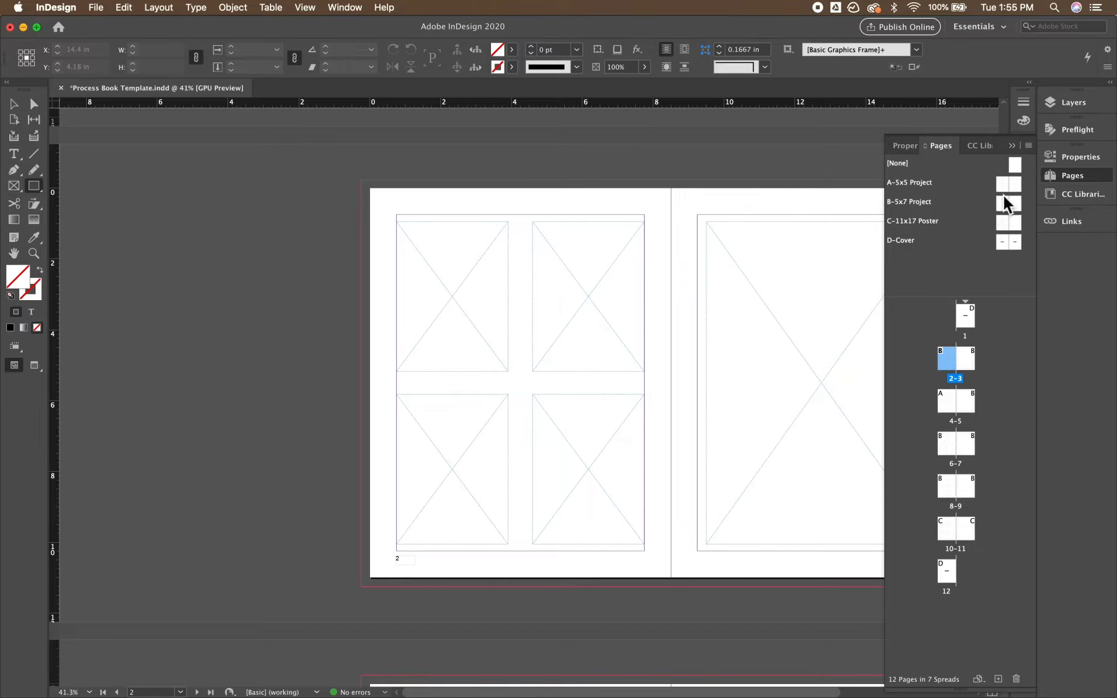
pyautogui.moveTo(1004, 203); pyautogui.dragTo(949, 408)
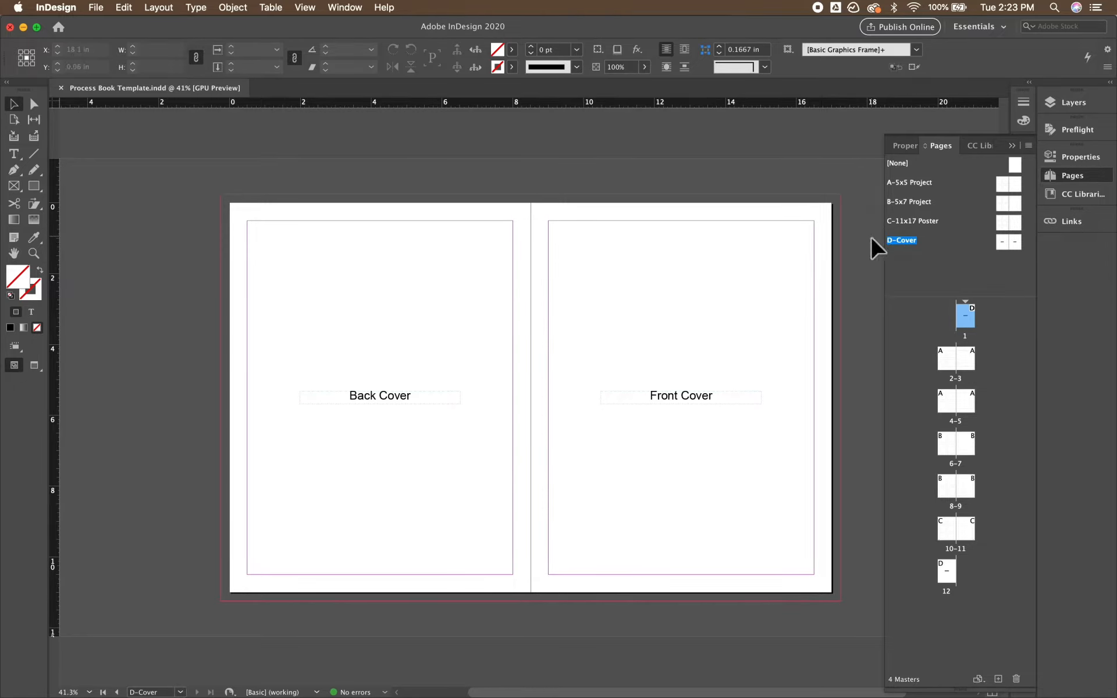
# Open the D-Cover master and delete its "Front Cover" and "Back Cover" text frames.
pyautogui.doubleClick(1015, 242)
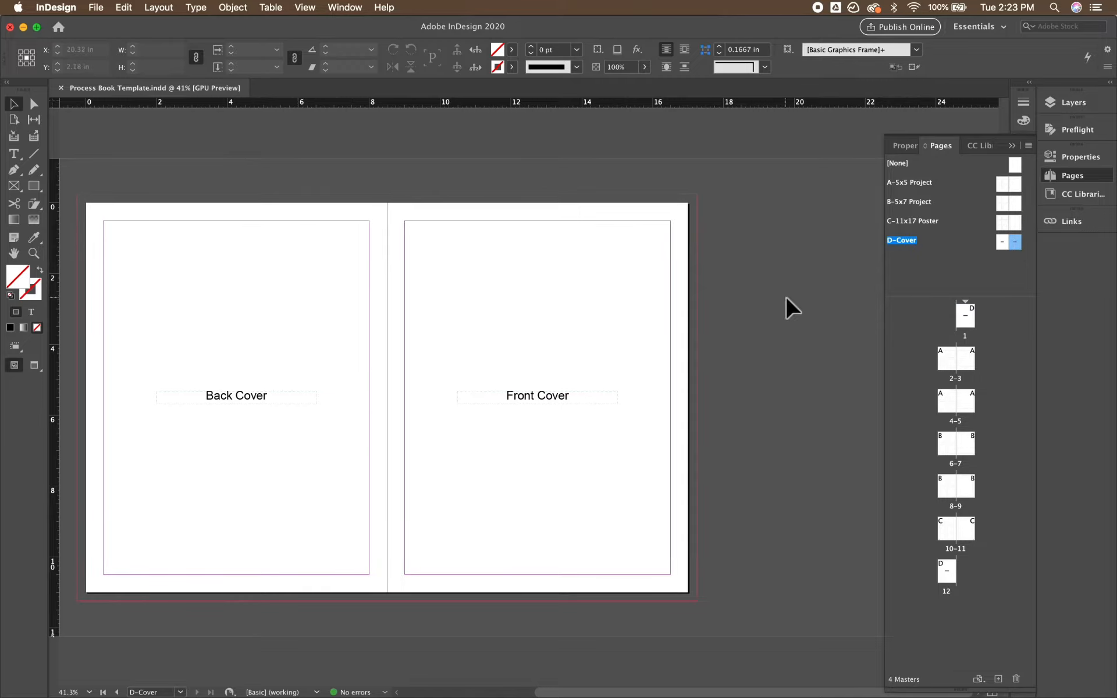
pyautogui.hscroll(-5, 648, 336)
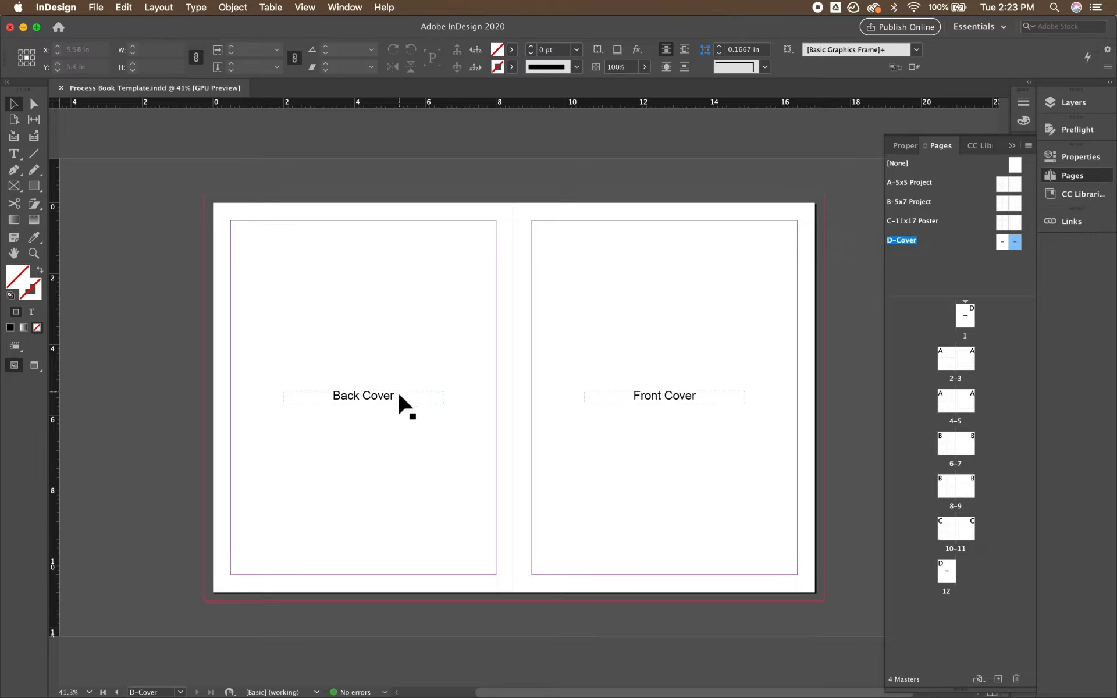
pyautogui.click(610, 390)
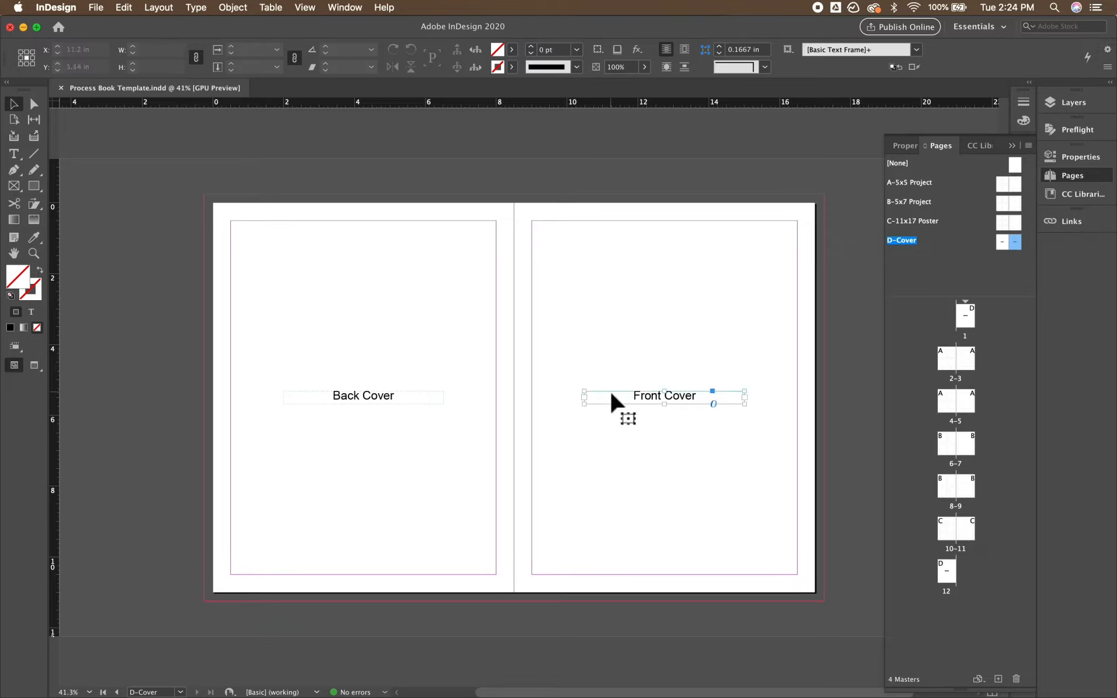
pyautogui.press('BackSpace')
pyautogui.click(356, 396)
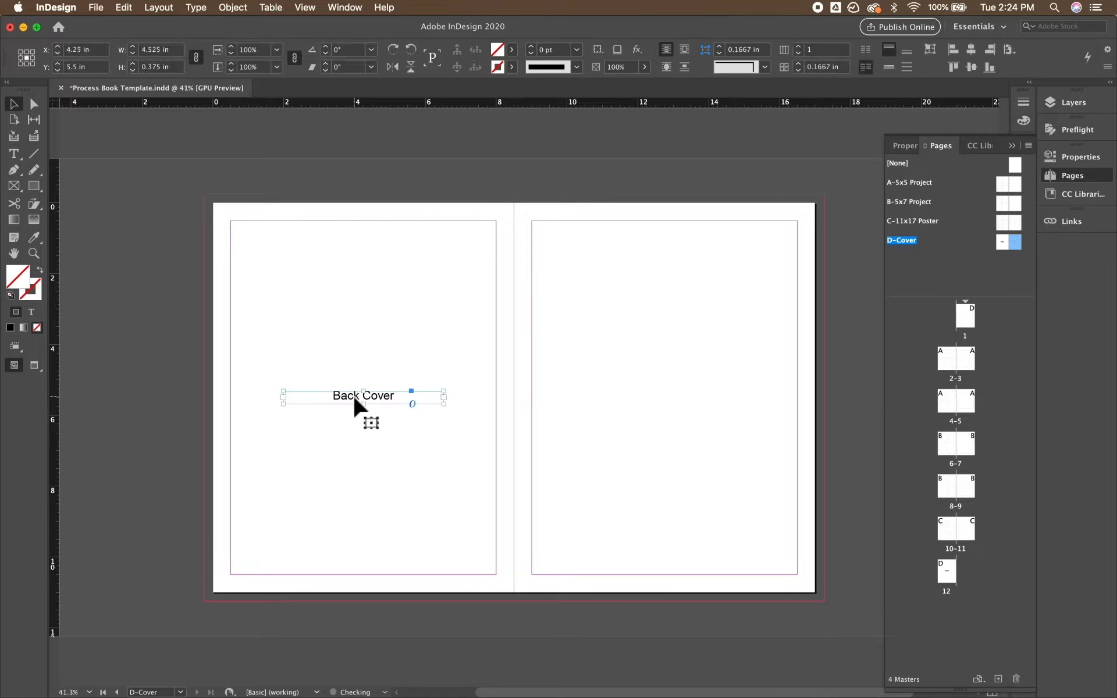
pyautogui.press('BackSpace')
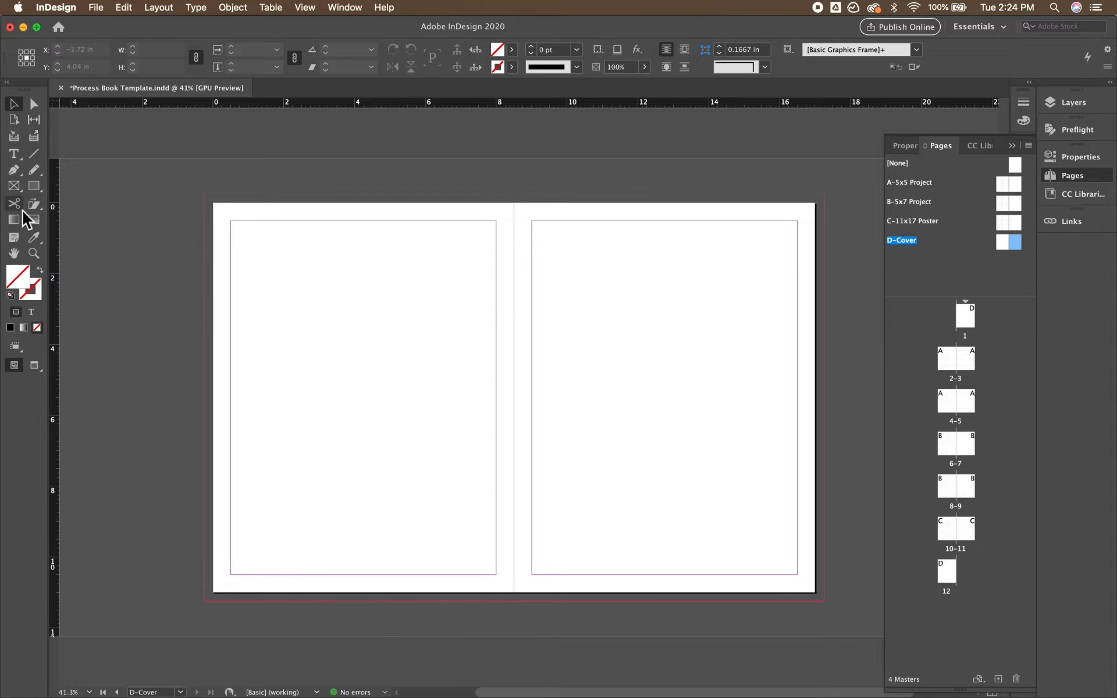
pyautogui.click(17, 187)
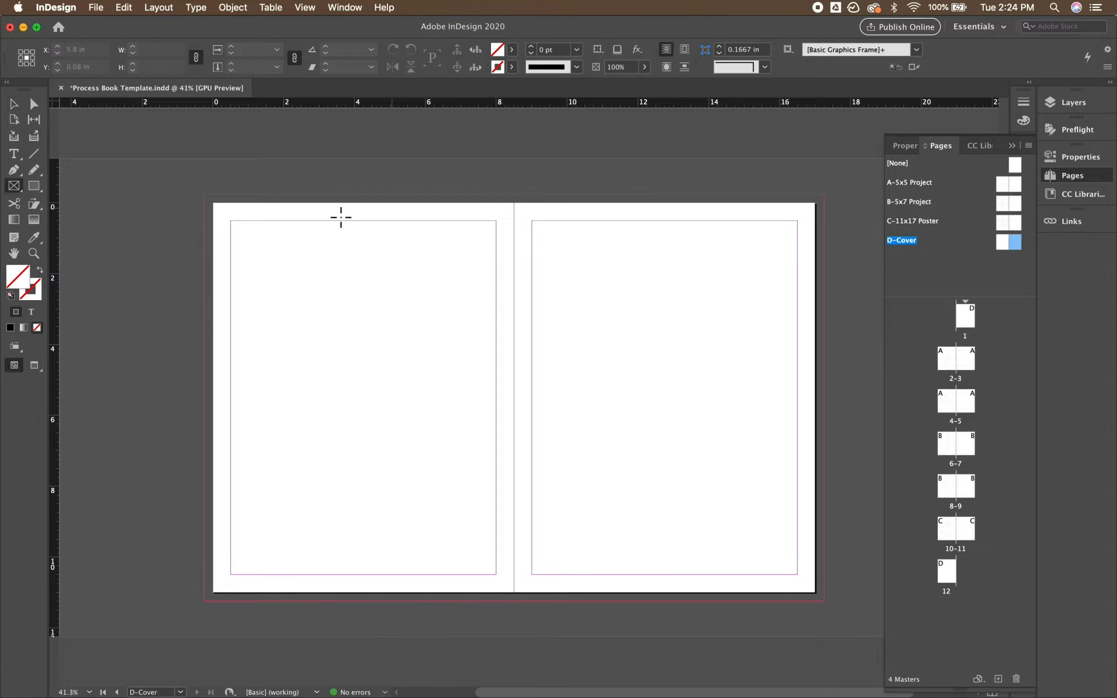
pyautogui.moveTo(205, 195); pyautogui.dragTo(824, 602)
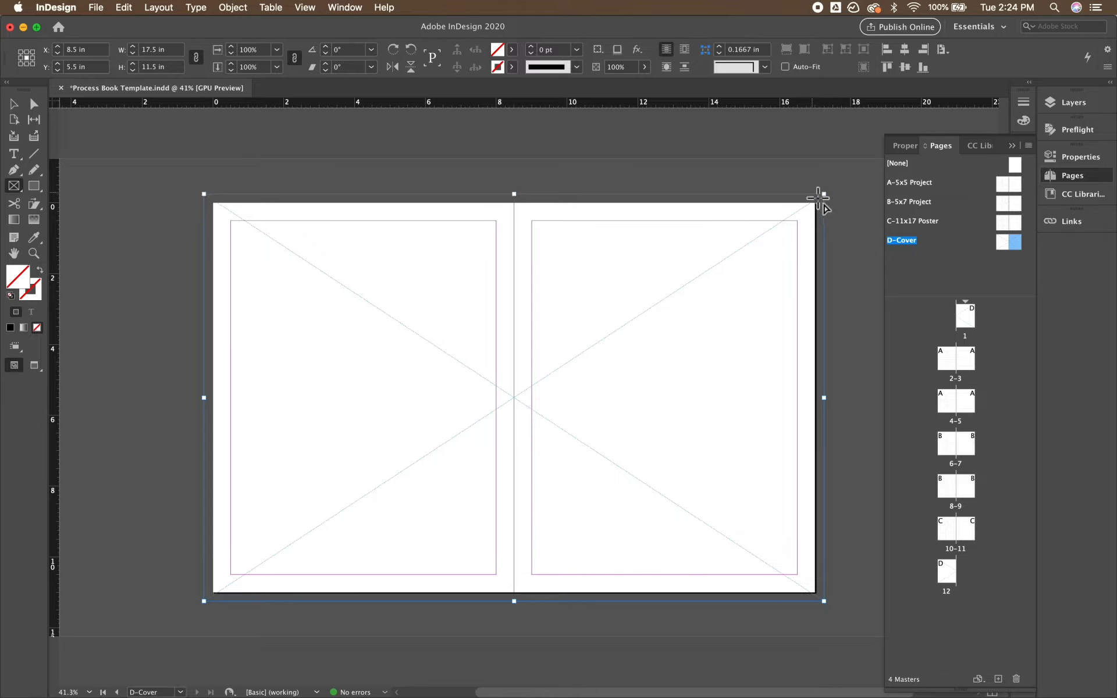
pyautogui.press('Delete')
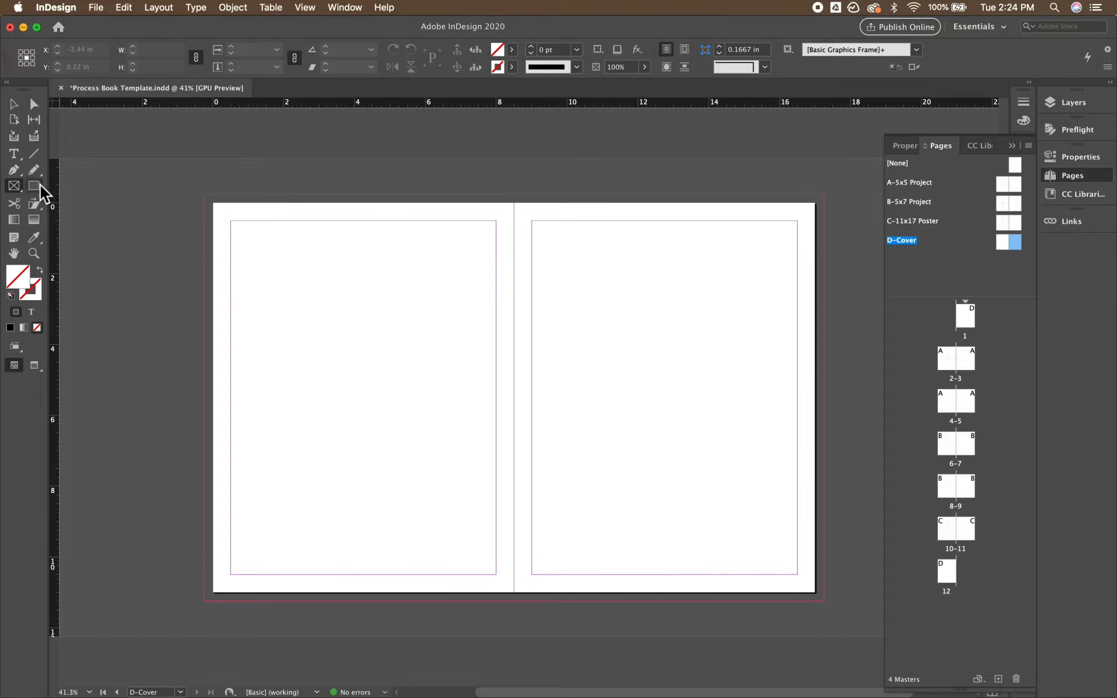
# Draw a 17.5 by 11.5 in rectangle frame over the whole D-Cover spread including bleed, and place IMG_2855.psd from the Finals folder in it.
pyautogui.click(14, 186)
pyautogui.moveTo(205, 195); pyautogui.dragTo(824, 602)
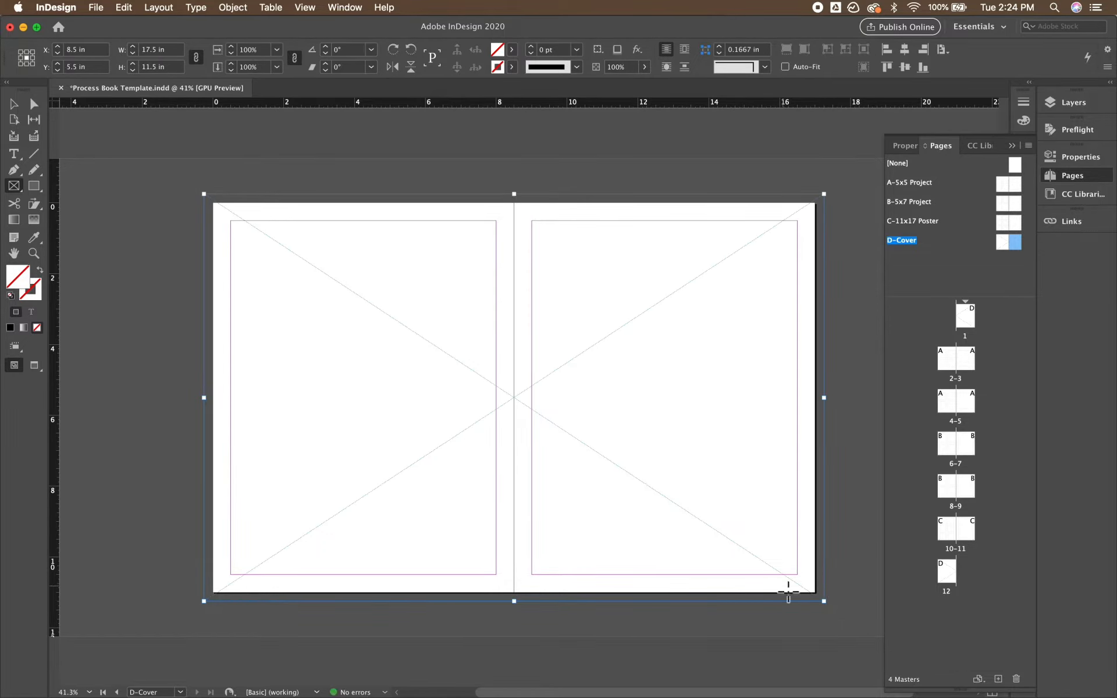
pyautogui.click(55, 676)
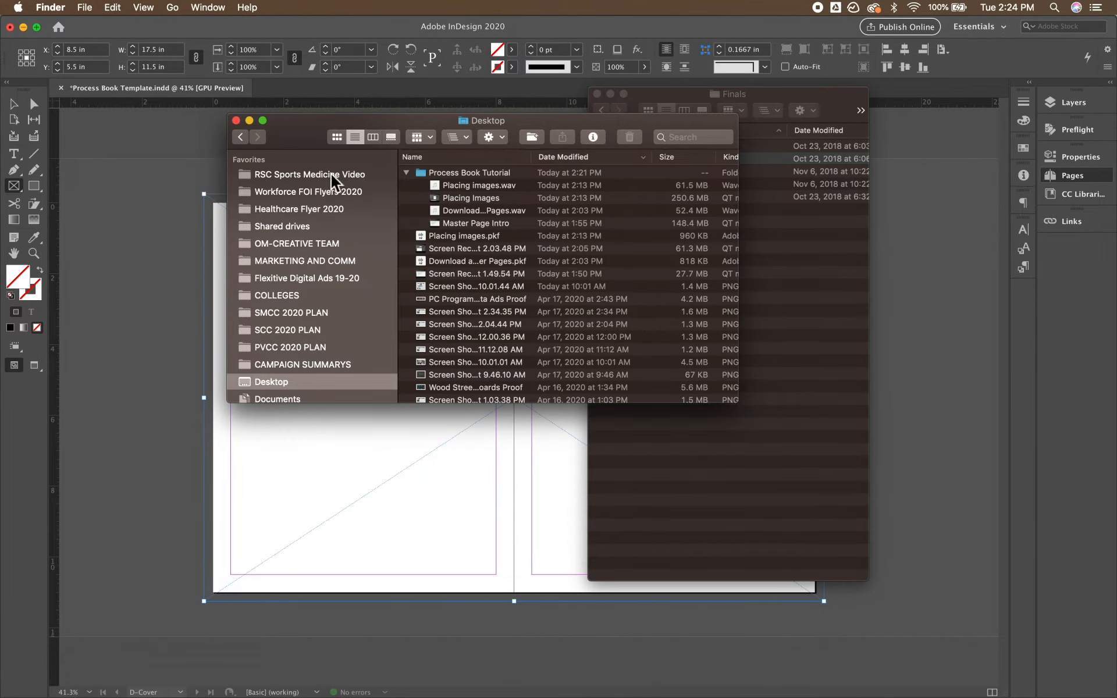
pyautogui.press('super+w')
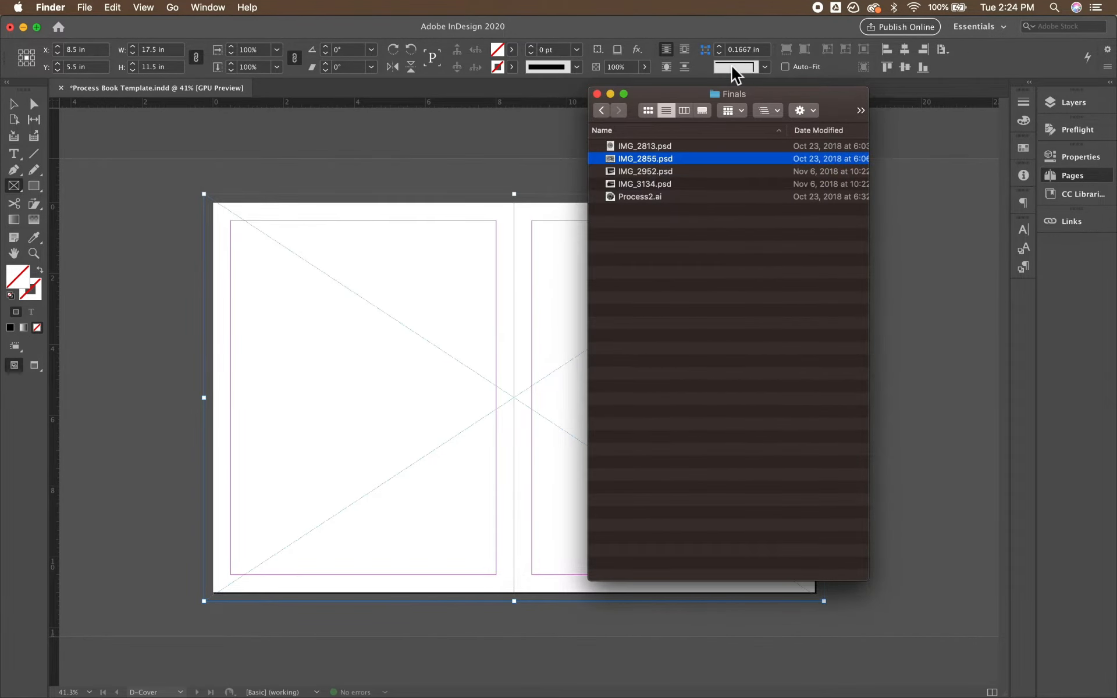
pyautogui.moveTo(647, 162); pyautogui.dragTo(510, 302)
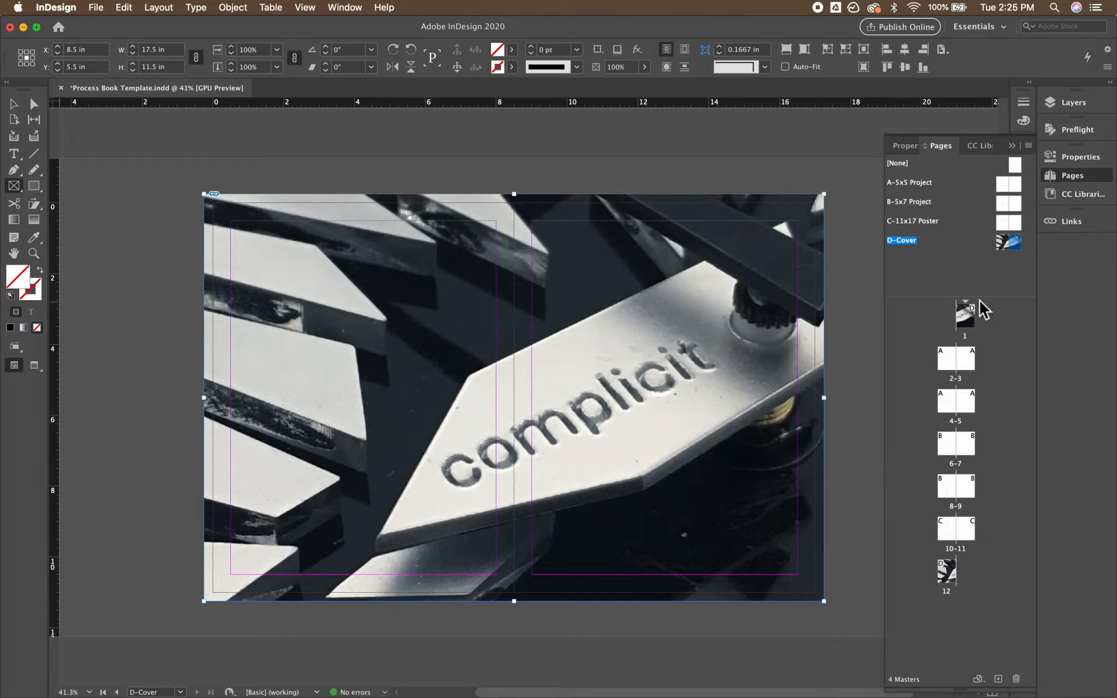
# Open document page 1 to check how the wrap-around cover image falls on the front cover.
pyautogui.click(967, 317)
pyautogui.doubleClick(967, 316)
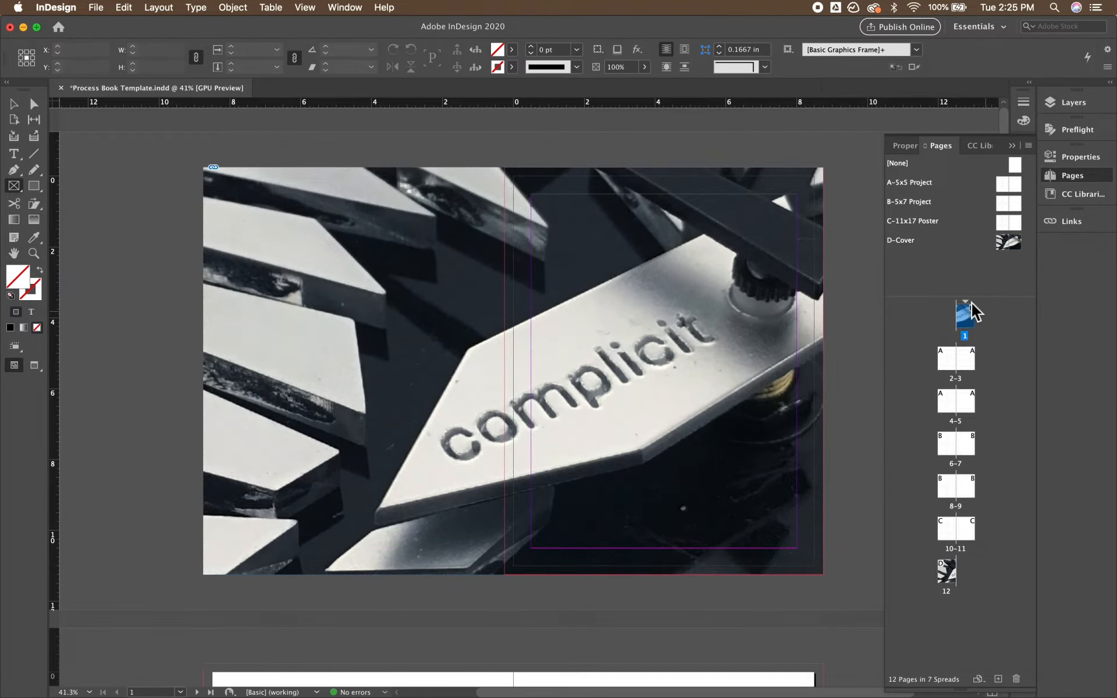
# Preview the wrap-around cover without guides on pages 1 and 12, and compare the D-Cover master with the spread on pages 2-3.
pyautogui.press('w')
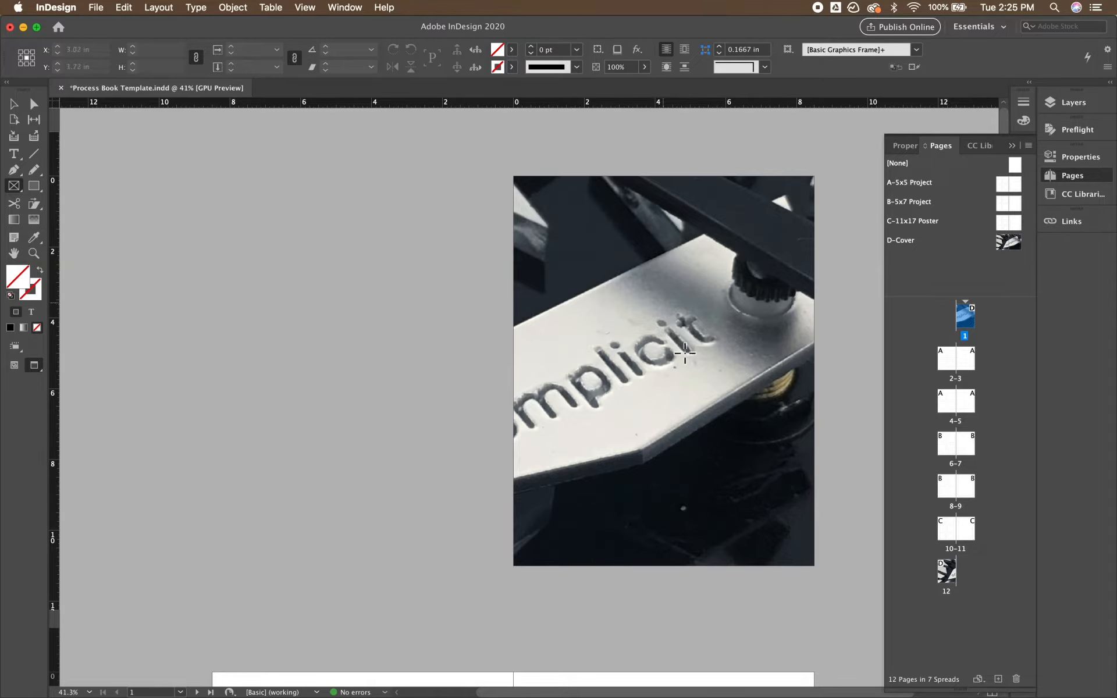
pyautogui.scroll(-5, 687, 358)
pyautogui.scroll(-20, 689, 362)
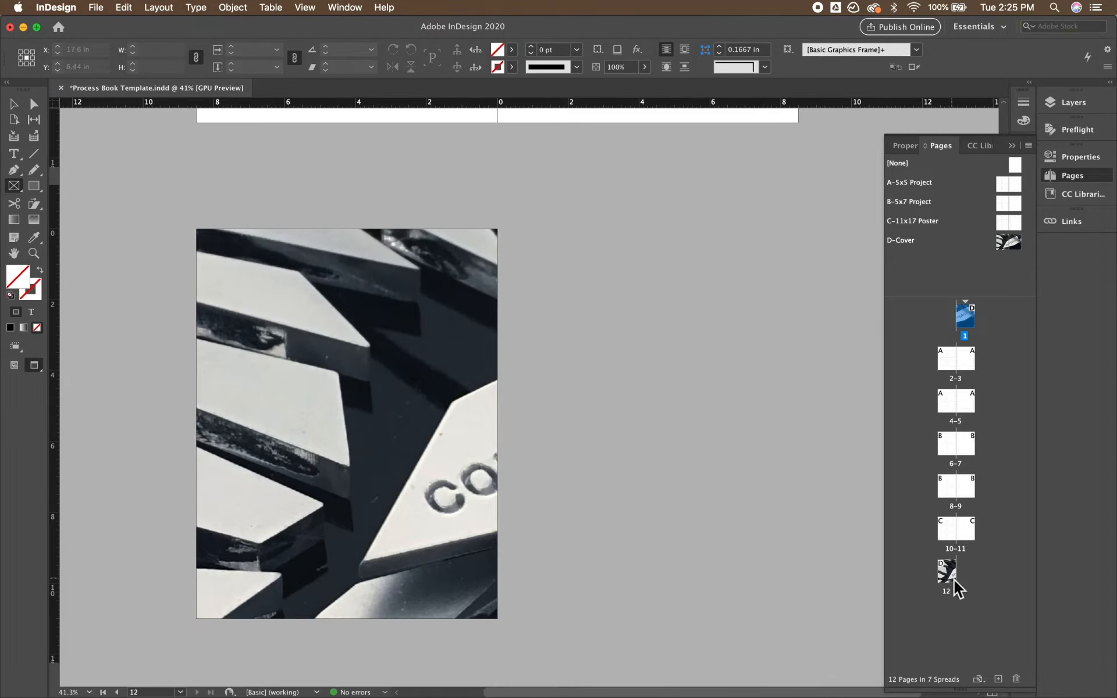
pyautogui.click(955, 579)
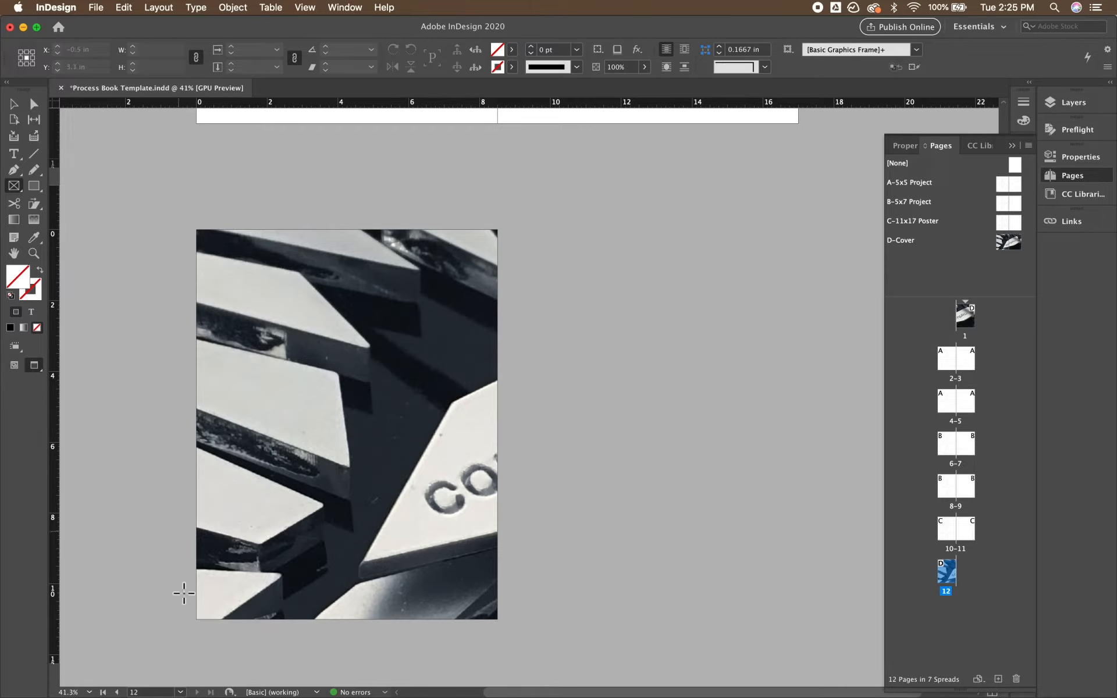
pyautogui.doubleClick(1012, 245)
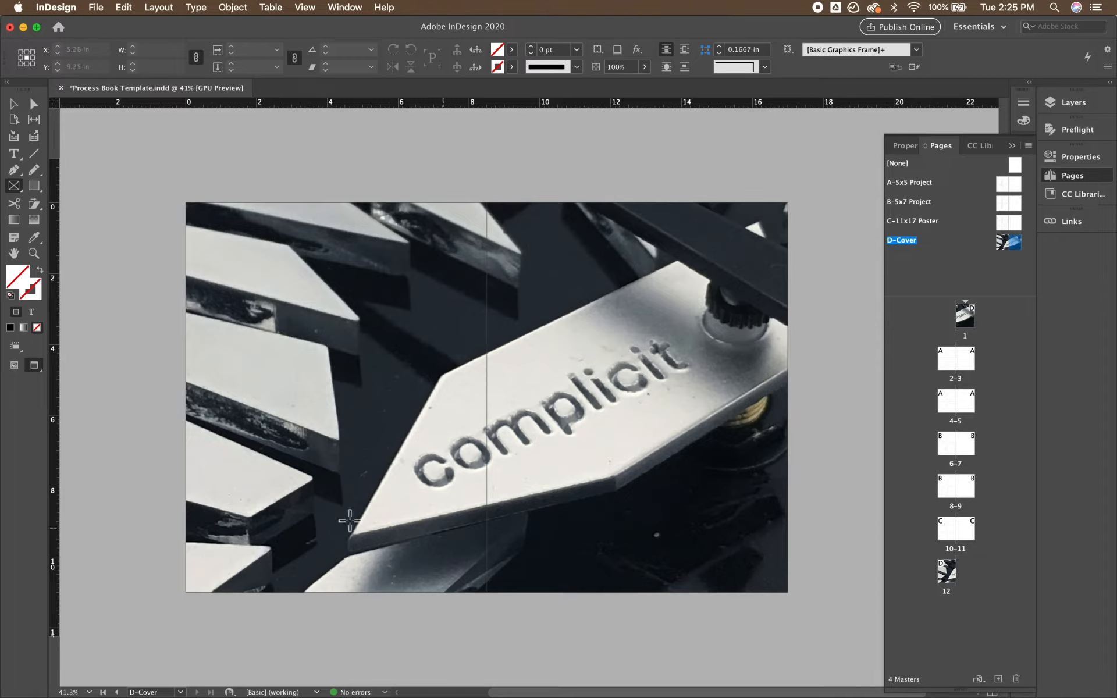
pyautogui.doubleClick(963, 358)
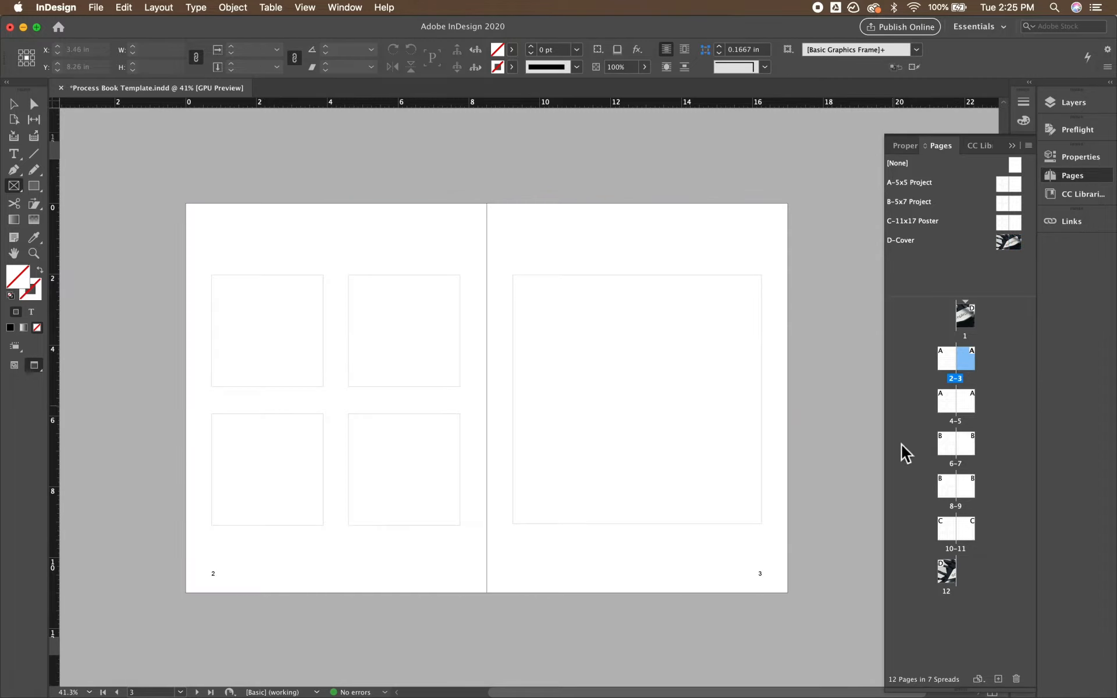
pyautogui.doubleClick(967, 328)
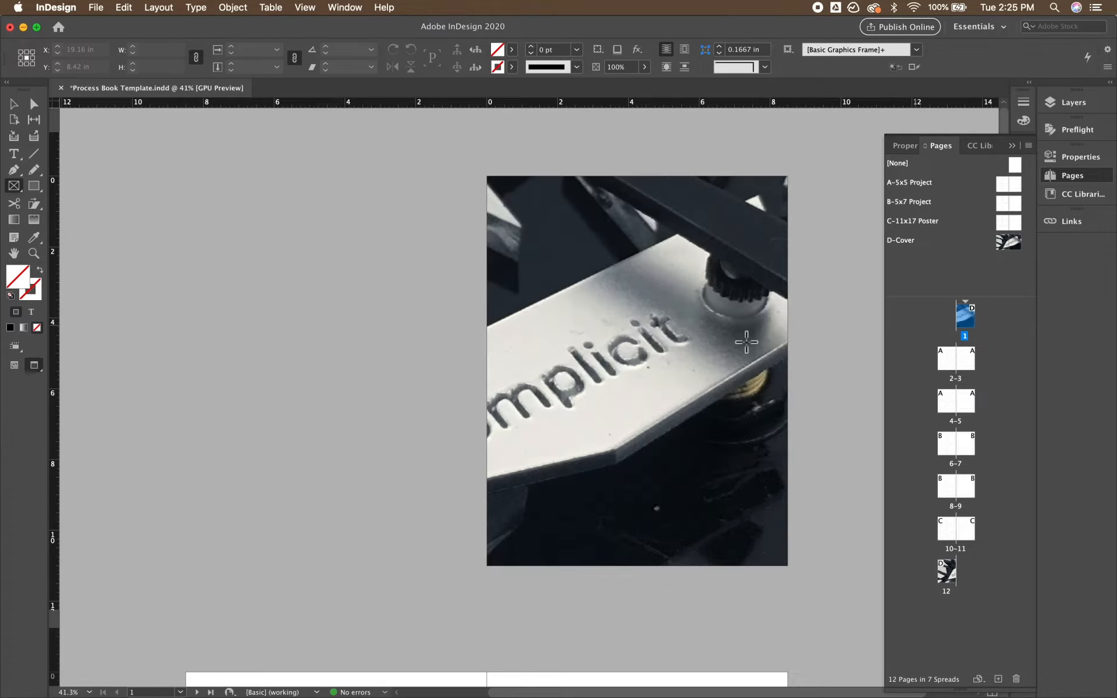
pyautogui.scroll(-2, 668, 498)
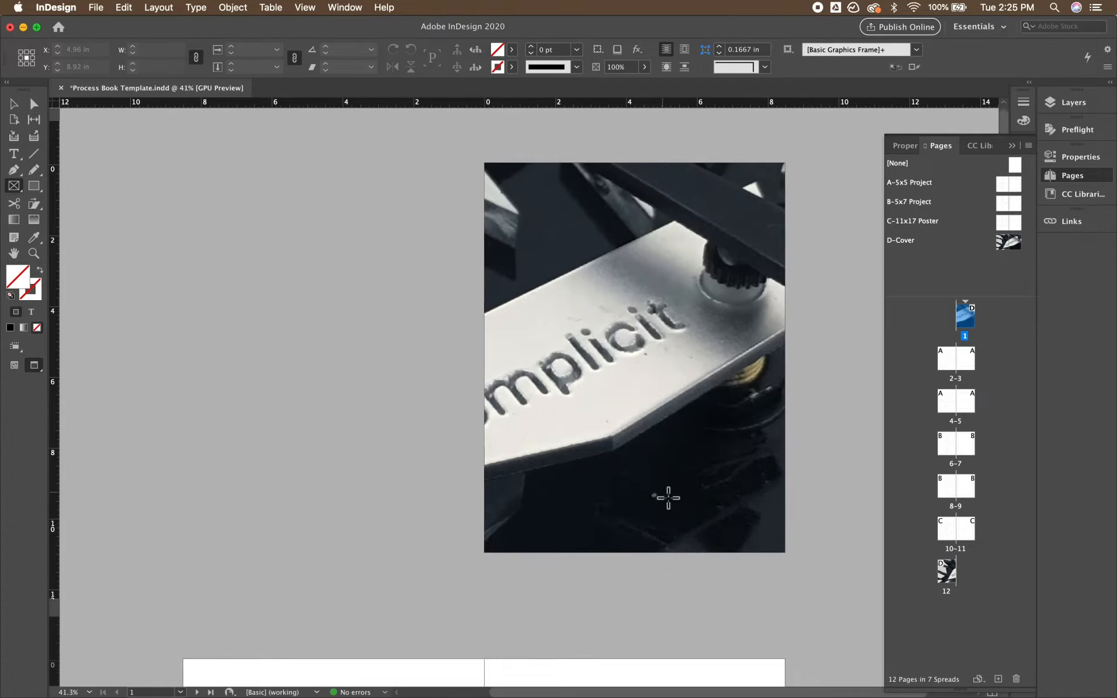
pyautogui.scroll(-4, 669, 499)
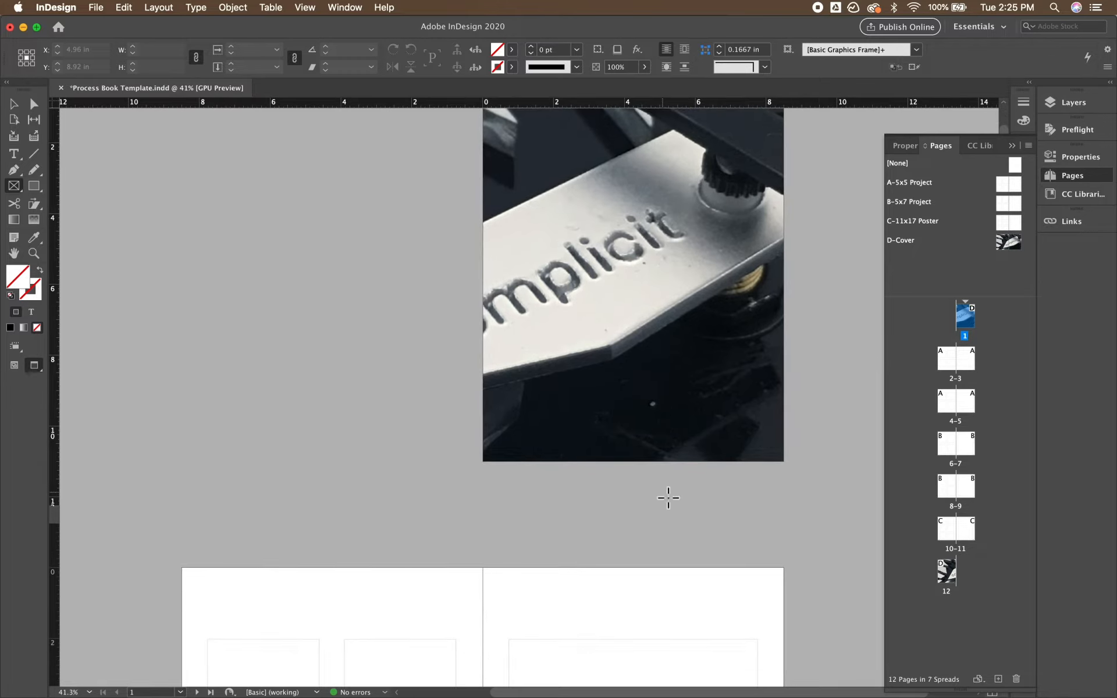
# Open the D-Cover master in normal view and delete the full-spread cover image together with its frame.
pyautogui.doubleClick(1010, 241)
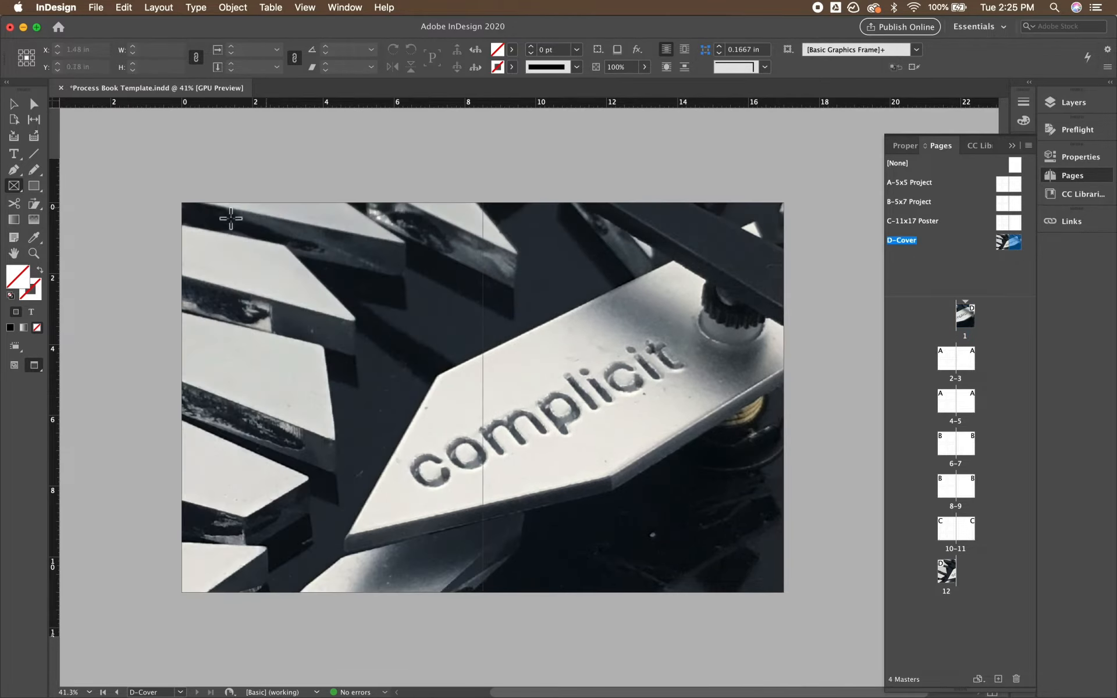
pyautogui.press('v')
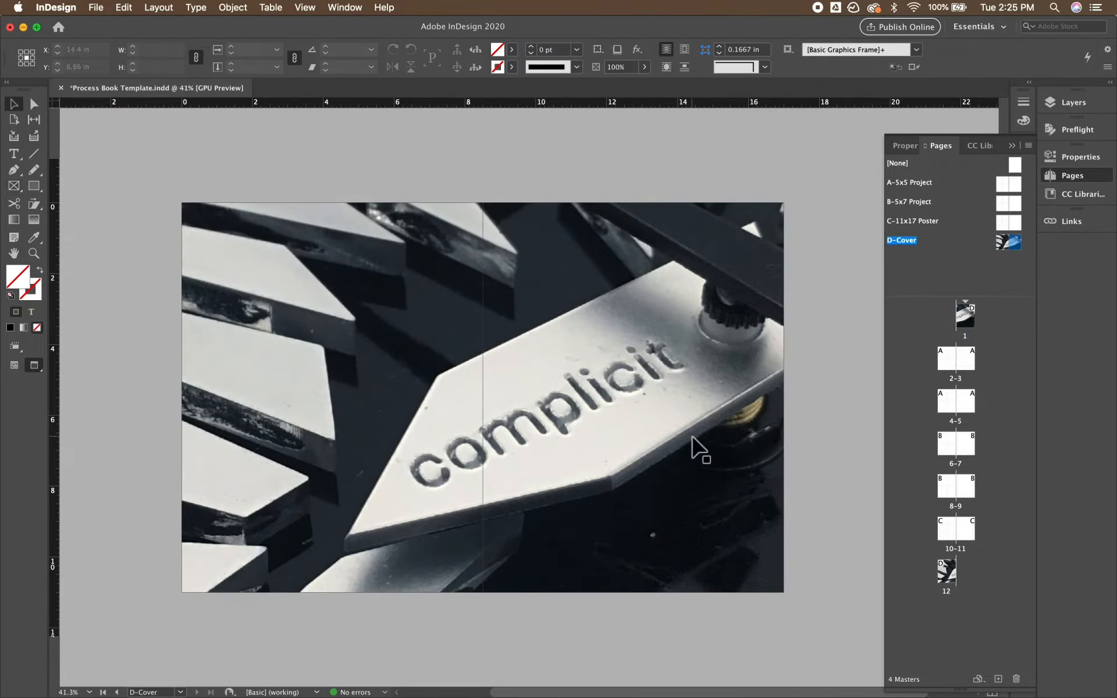
pyautogui.click(694, 448)
pyautogui.press('w')
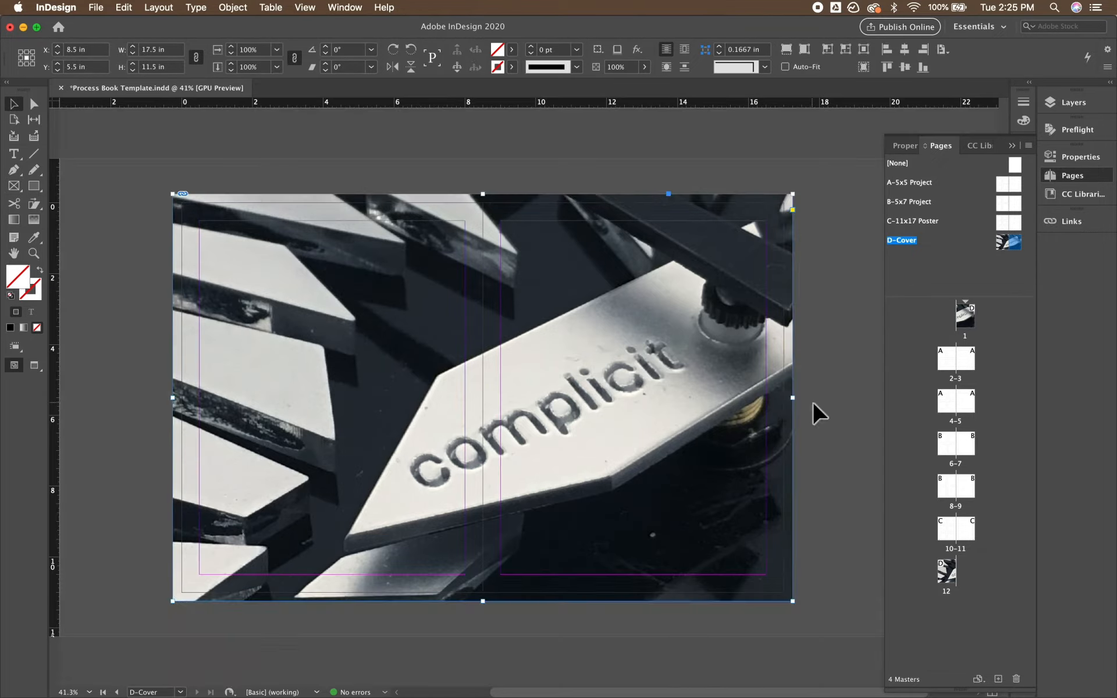
pyautogui.press('Delete')
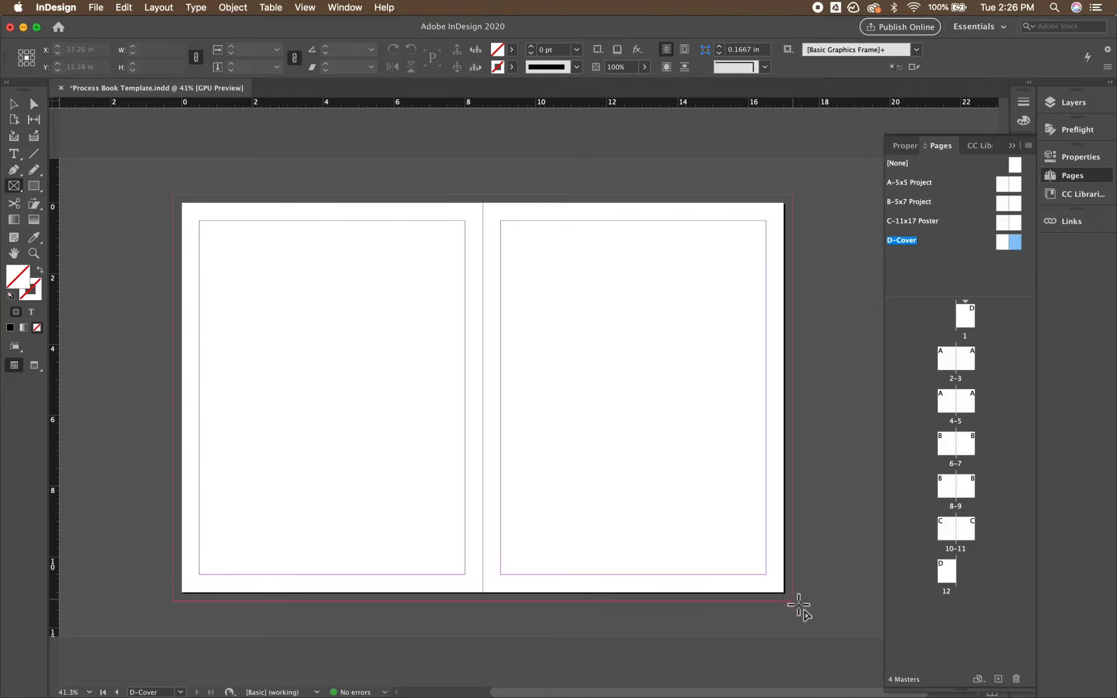
# Draw an 8.75 by 11.5 in rectangle frame over the front cover including bleed, and place IMG_2855.psd from the Finals folder in it.
pyautogui.moveTo(792, 601); pyautogui.dragTo(483, 194)
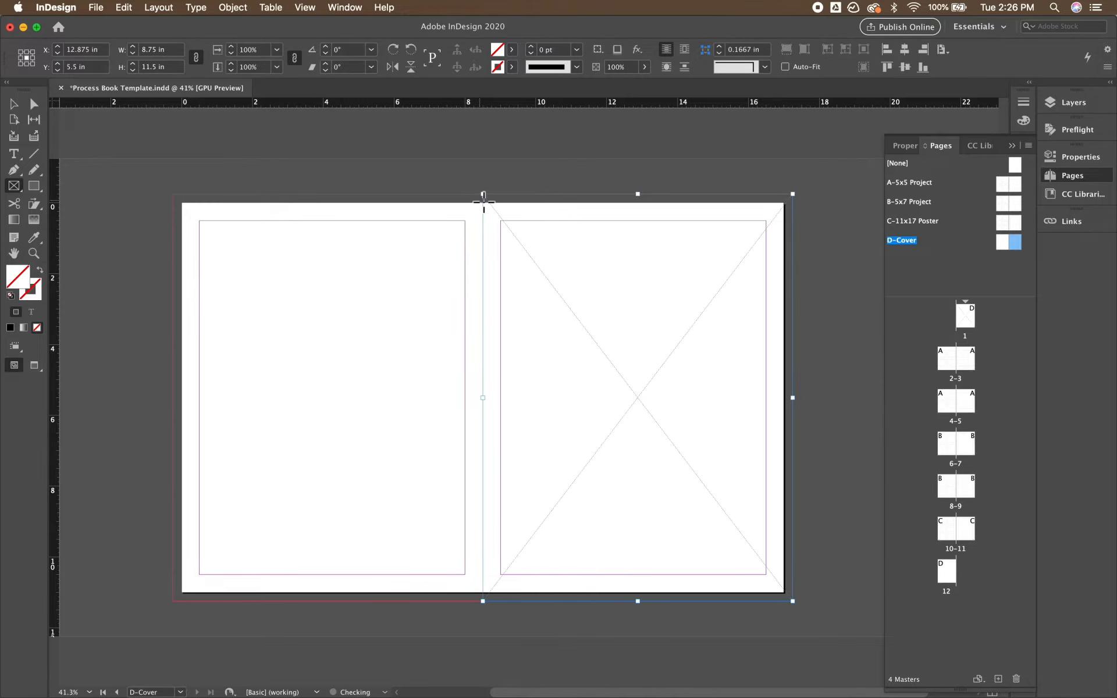
pyautogui.click(483, 193)
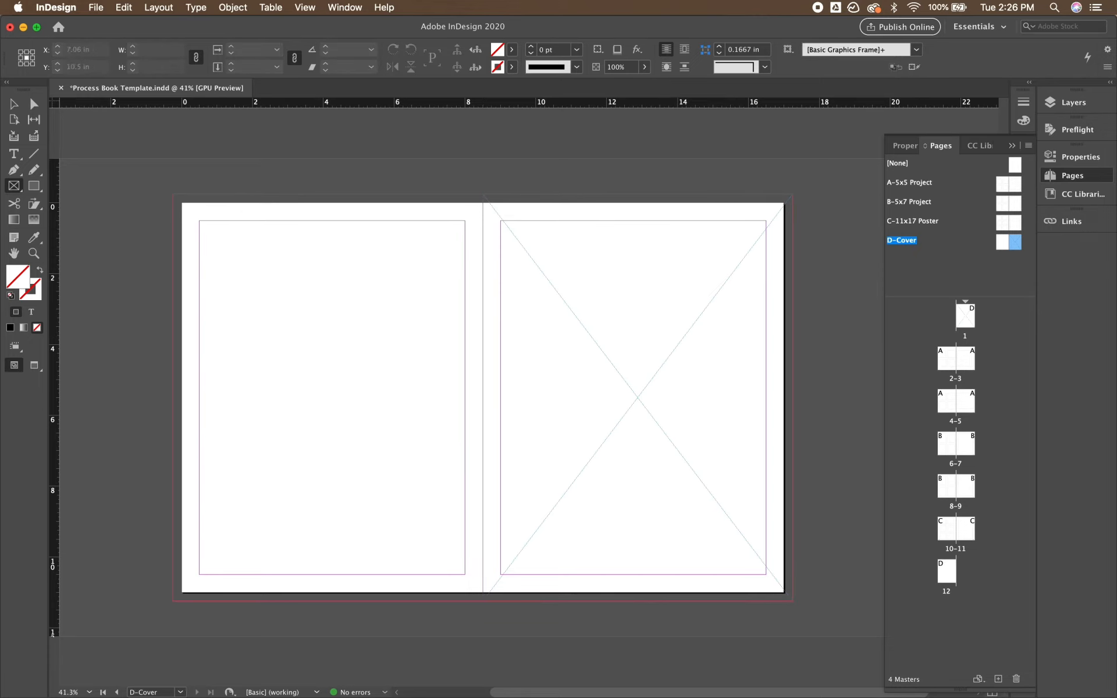
pyautogui.click(54, 675)
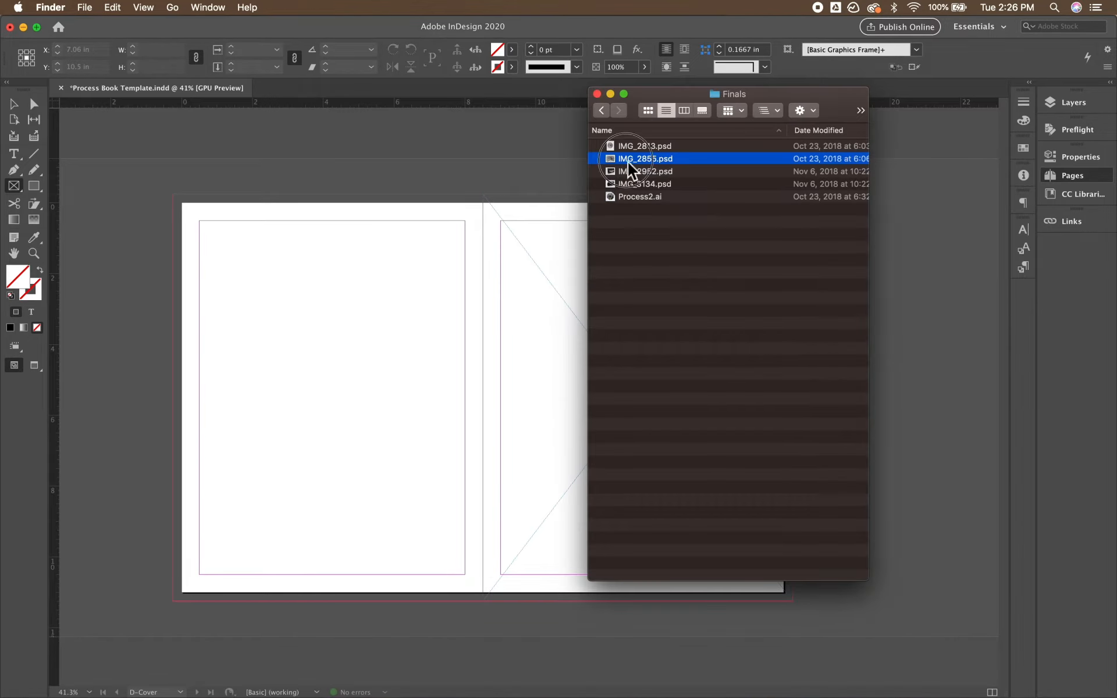
pyautogui.moveTo(628, 161); pyautogui.dragTo(553, 279)
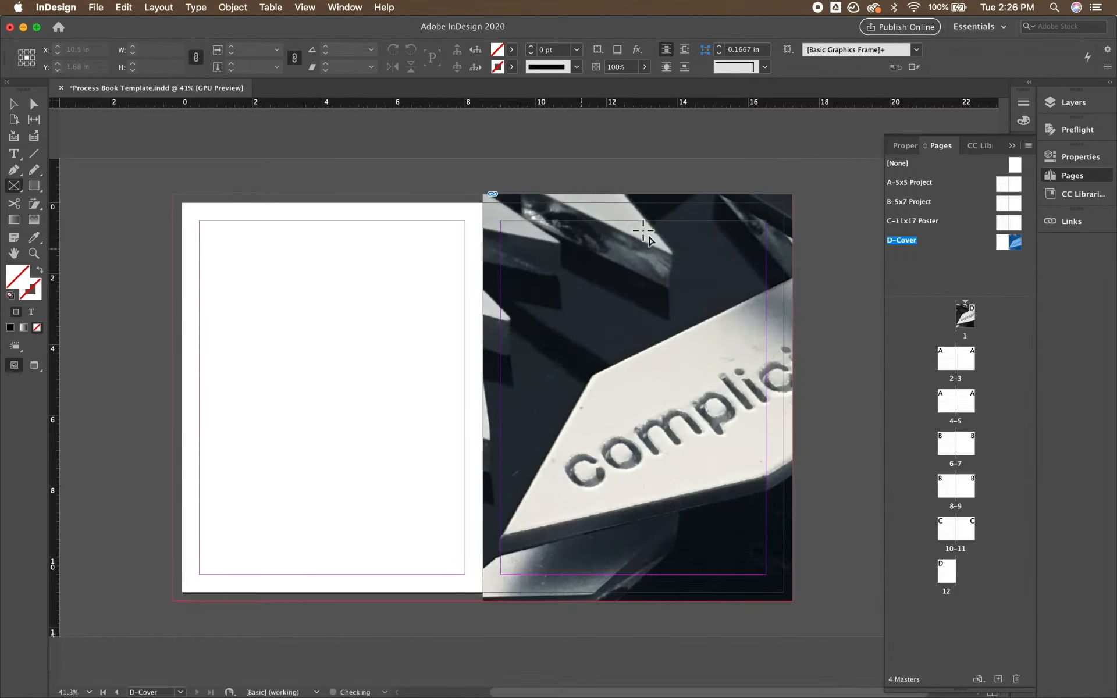
# Fit the front cover image so that it fills its frame proportionally.
pyautogui.press('v')
pyautogui.click(695, 345)
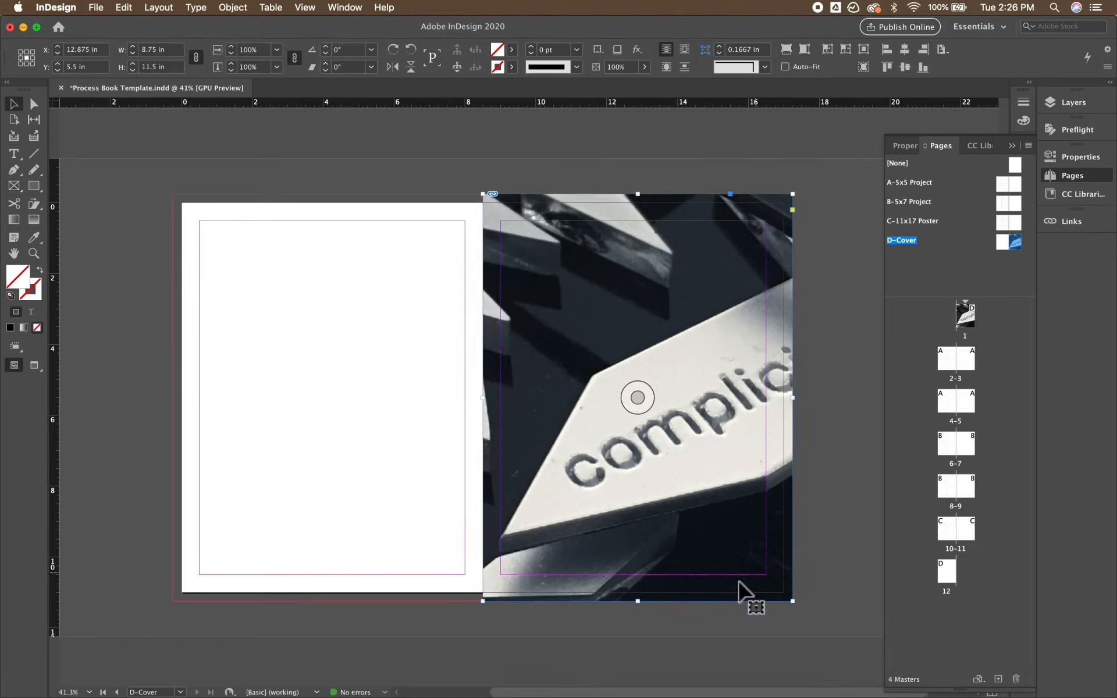
pyautogui.click(787, 51)
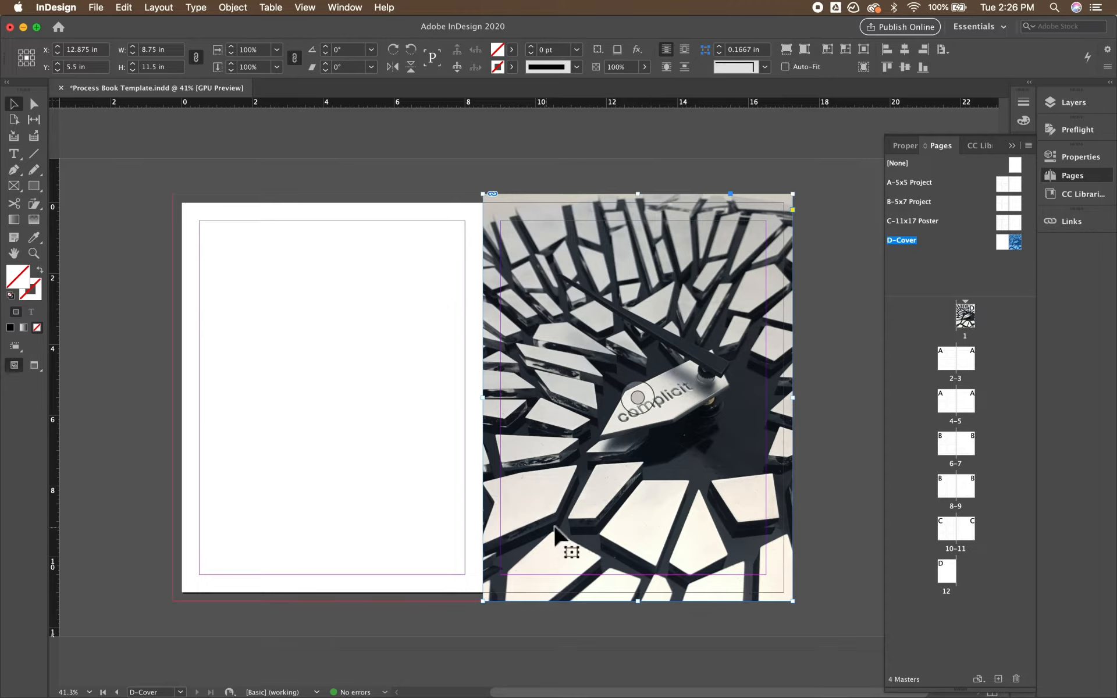
# Add a left-aligned text frame about 3.98 by 0.9 in with the author's full name and "Spring 2020" low on the front cover.
pyautogui.click(14, 154)
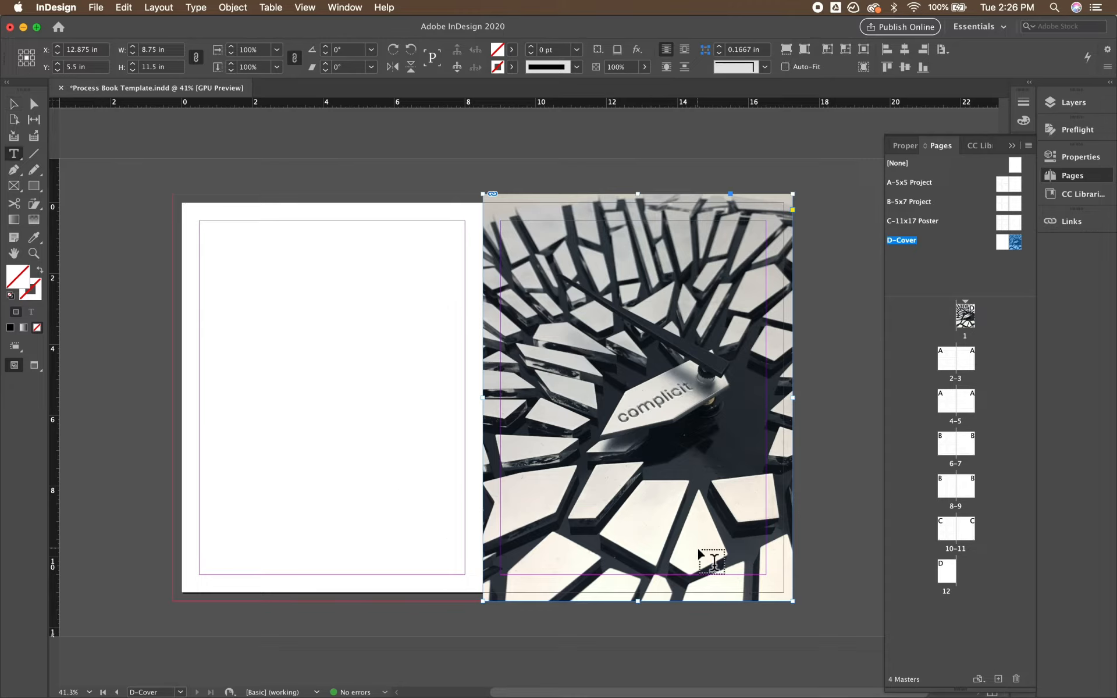
pyautogui.moveTo(520, 533); pyautogui.dragTo(661, 564)
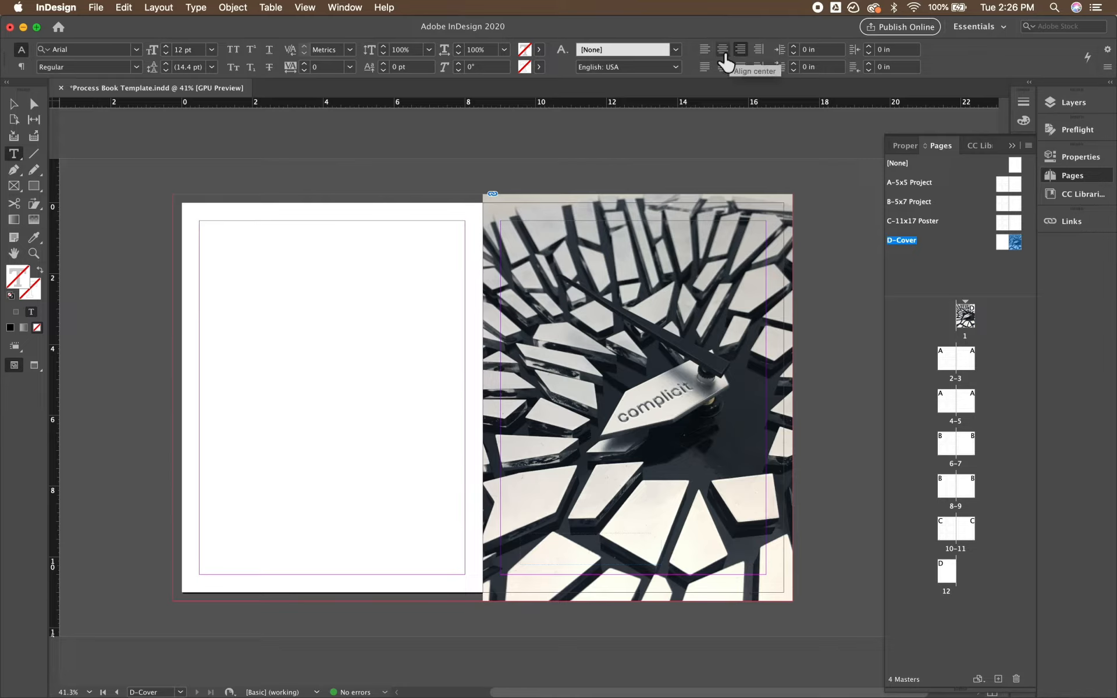
pyautogui.click(706, 50)
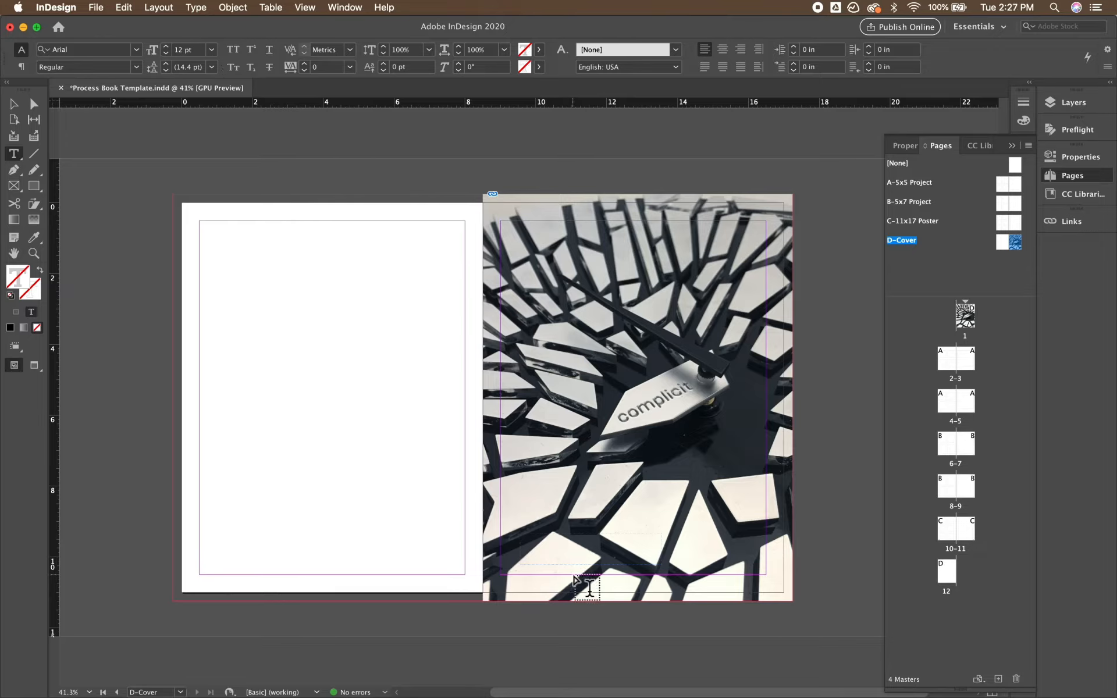
pyautogui.write('P')
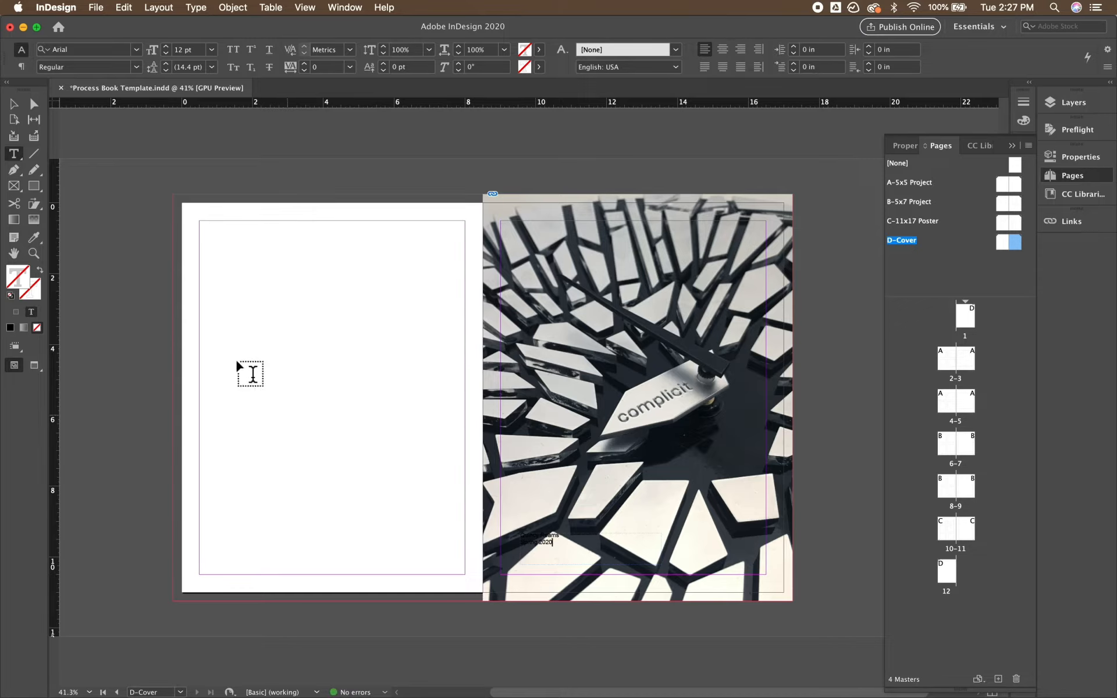
pyautogui.click(12, 108)
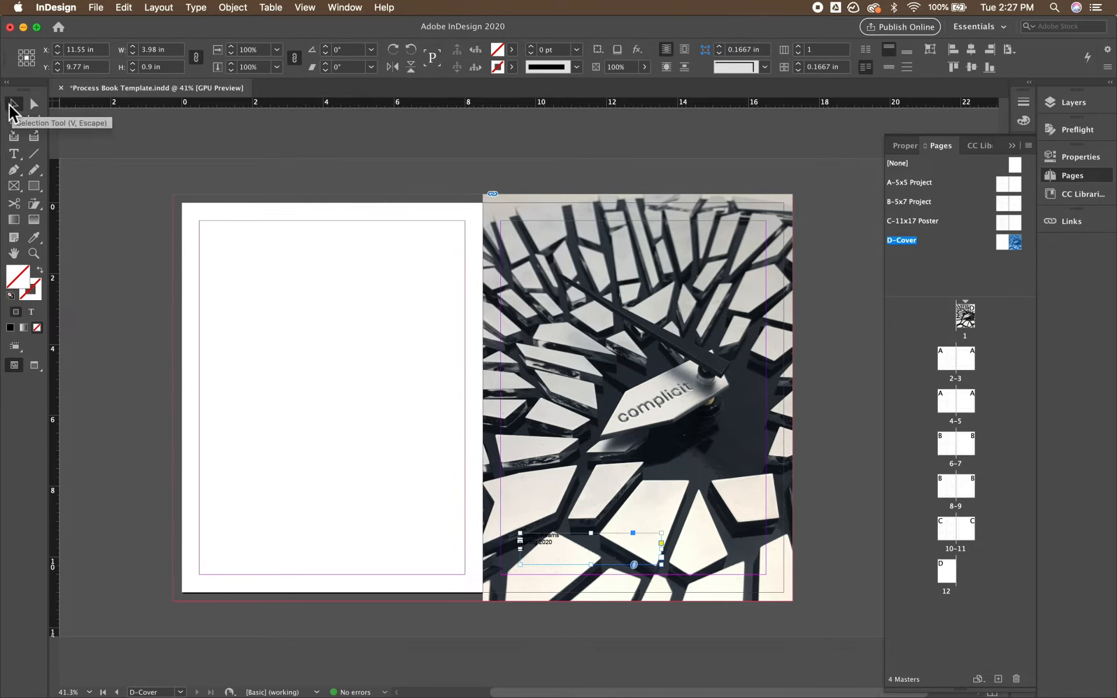
pyautogui.moveTo(604, 552); pyautogui.dragTo(619, 569)
pyautogui.click(356, 538)
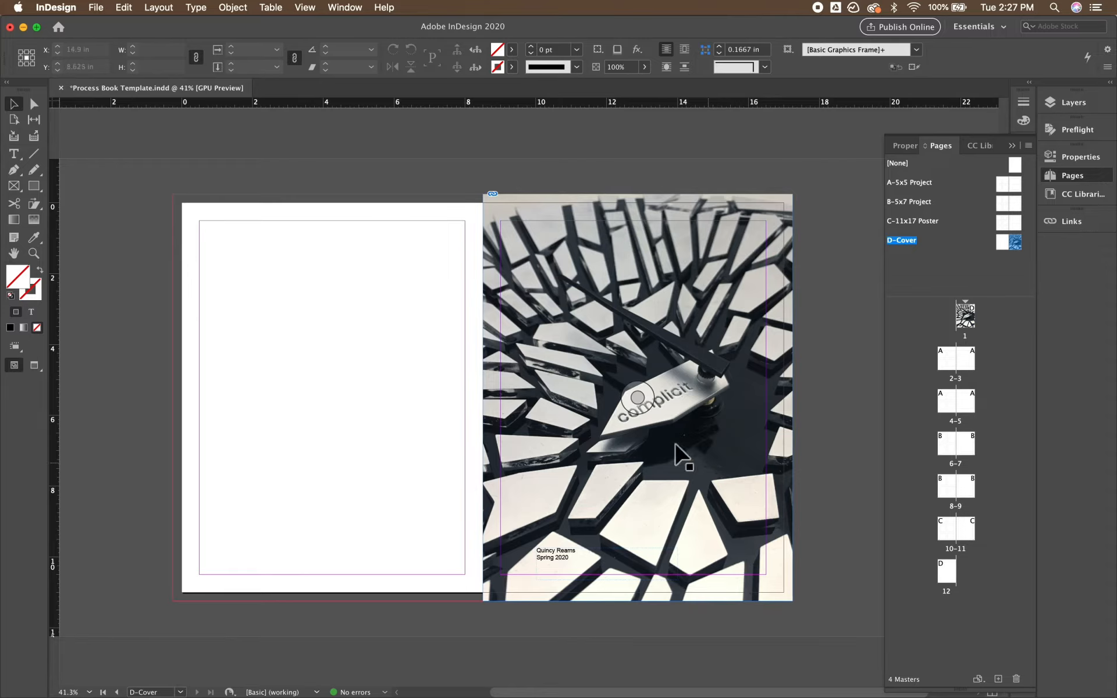
# Delete the text frame holding the author's name and semester from the front cover.
pyautogui.click(578, 555)
pyautogui.press('Delete')
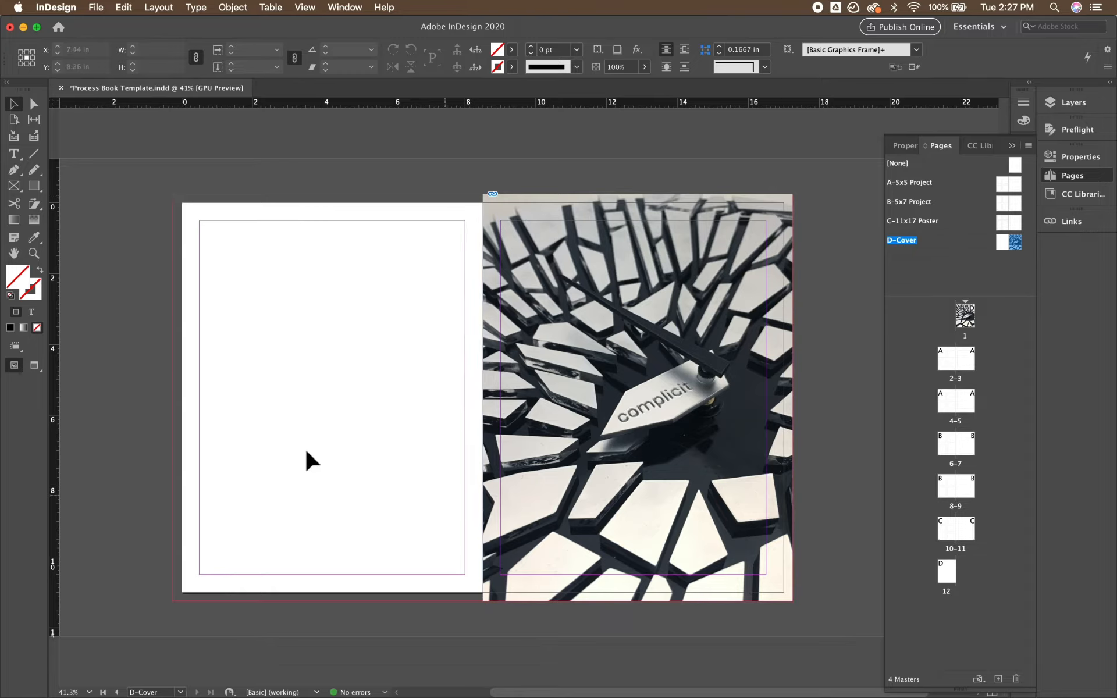
# Draw a rectangle about 8.8 by 11.59 in over the back cover including bleed, fill it with [Black], and preview the spread.
pyautogui.click(32, 187)
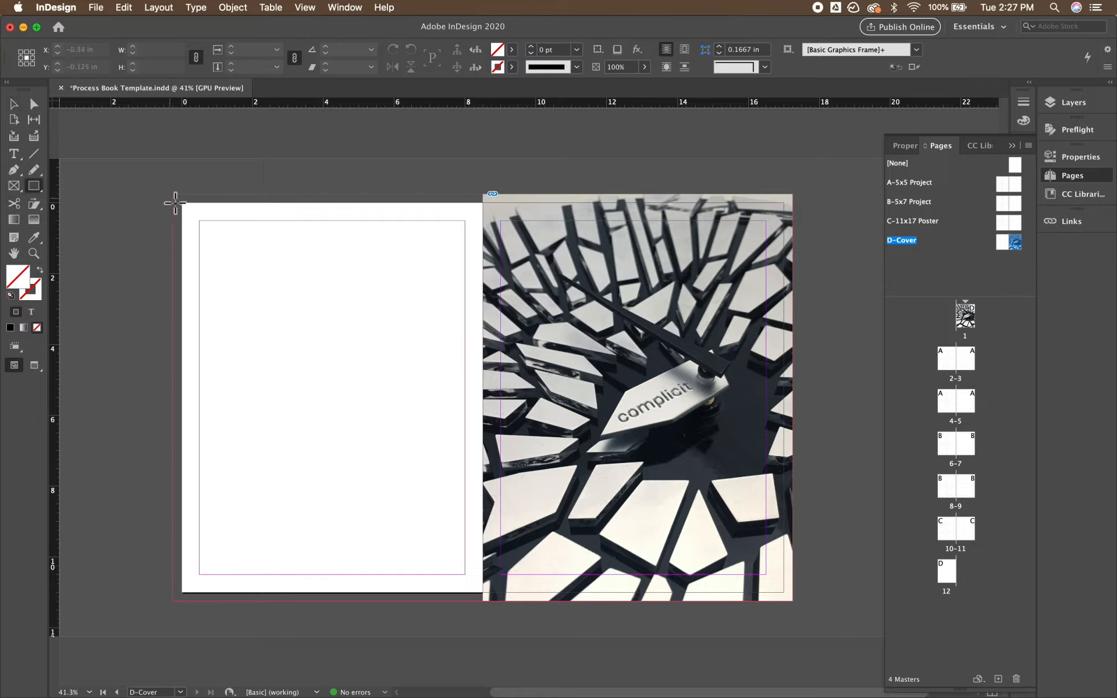
pyautogui.moveTo(173, 192); pyautogui.dragTo(483, 601)
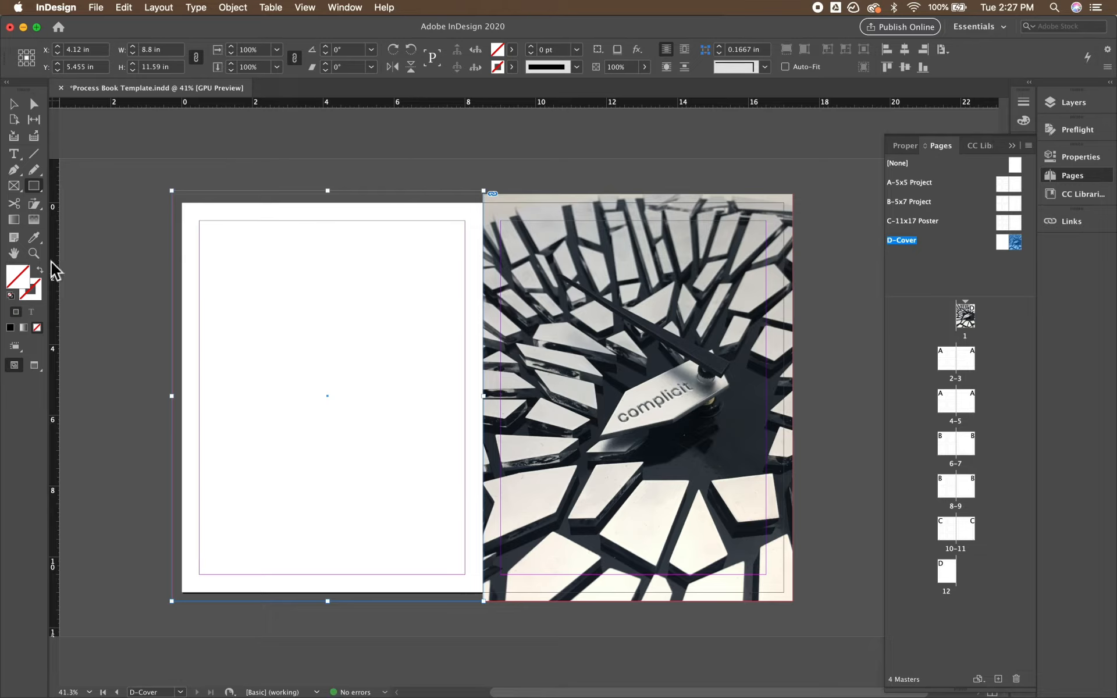
pyautogui.click(514, 50)
pyautogui.click(402, 135)
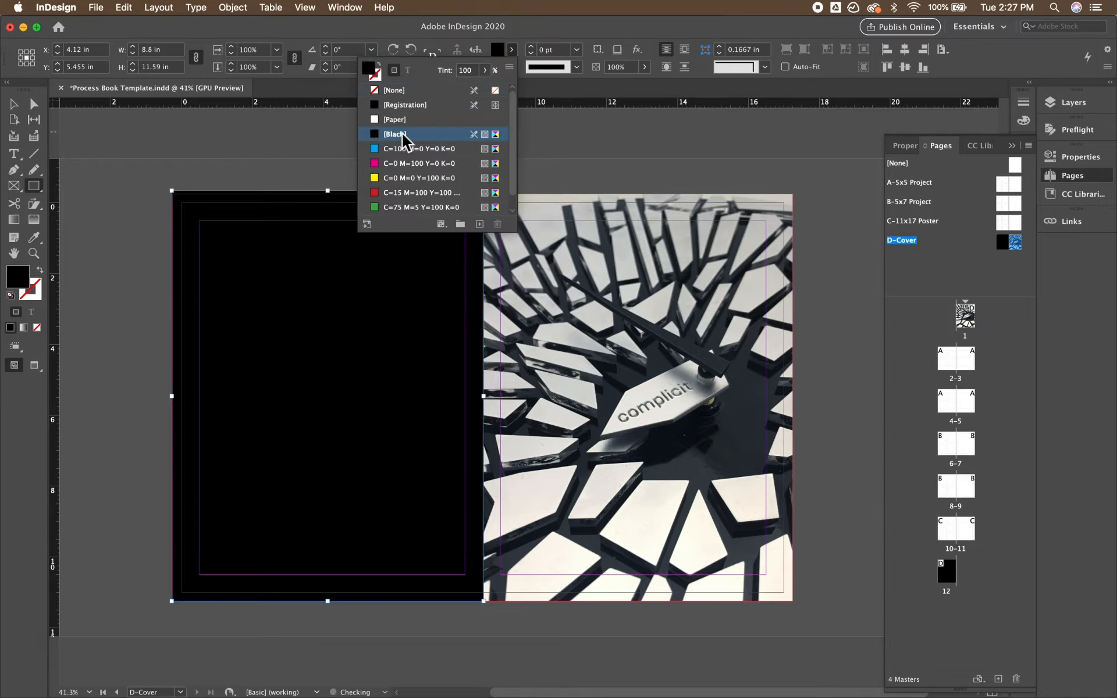
pyautogui.click(13, 104)
pyautogui.click(227, 170)
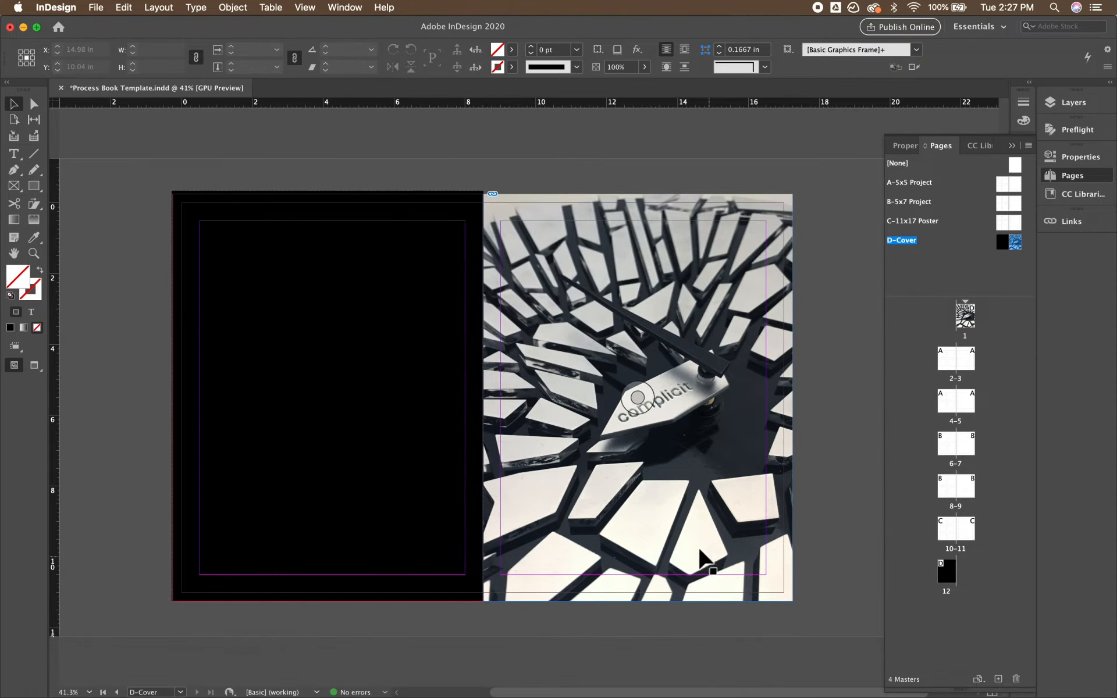
pyautogui.press('w')
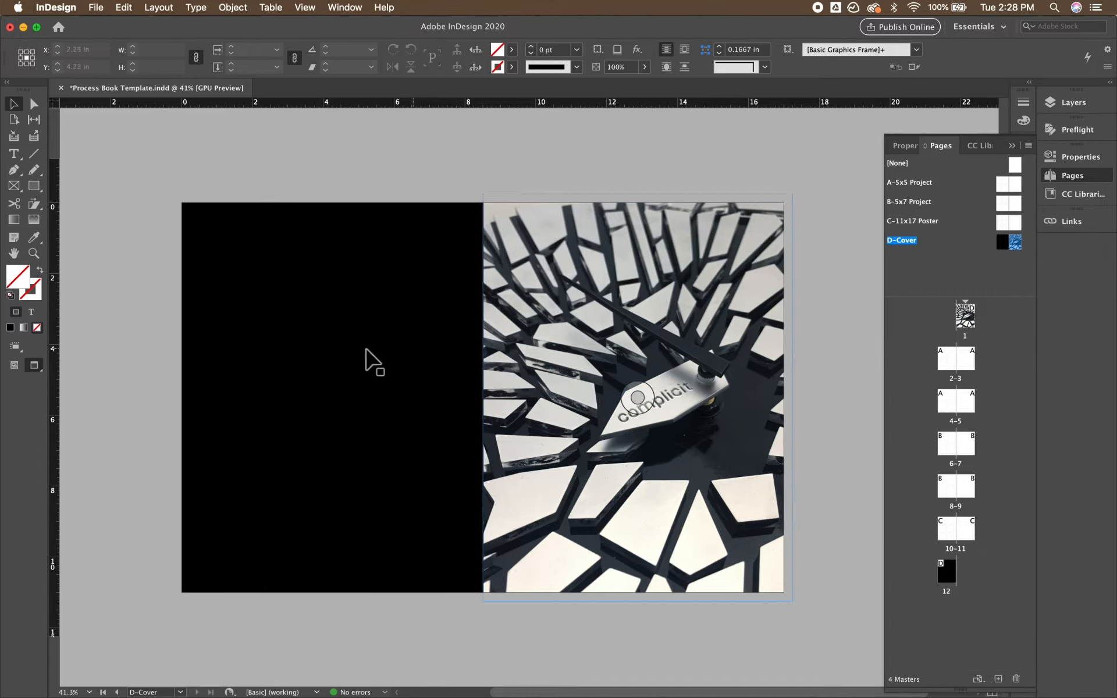
pyautogui.press('w')
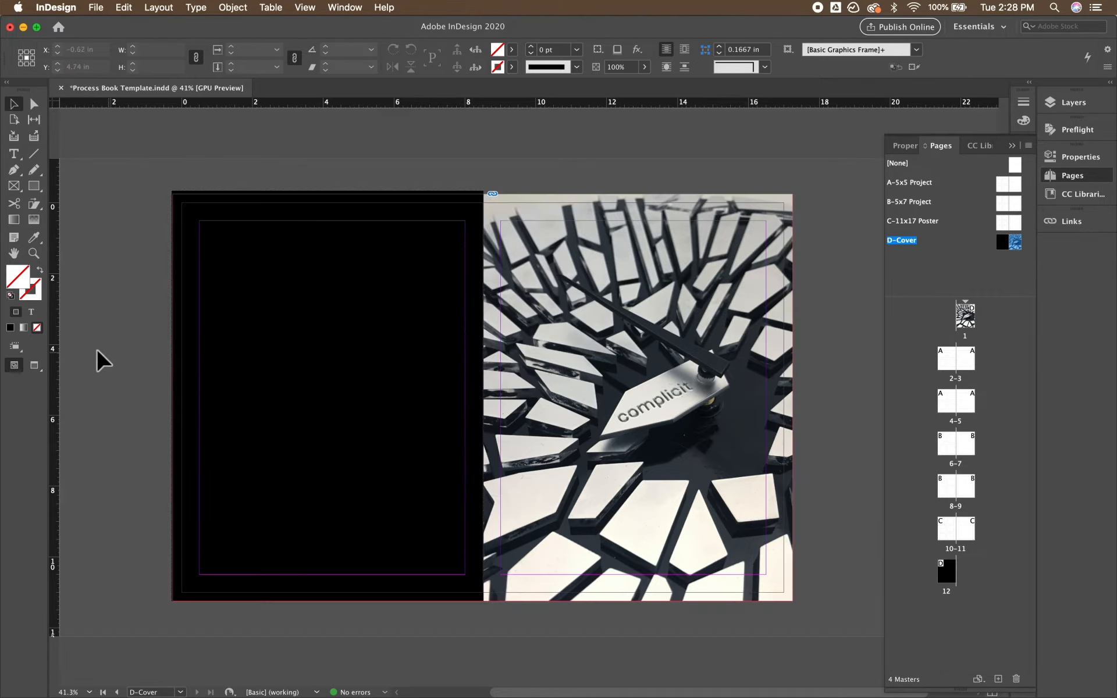
# Recolor the back cover rectangle with a dark tone sampled from the front cover photo using the Eyedropper, and preview the spread.
pyautogui.click(265, 377)
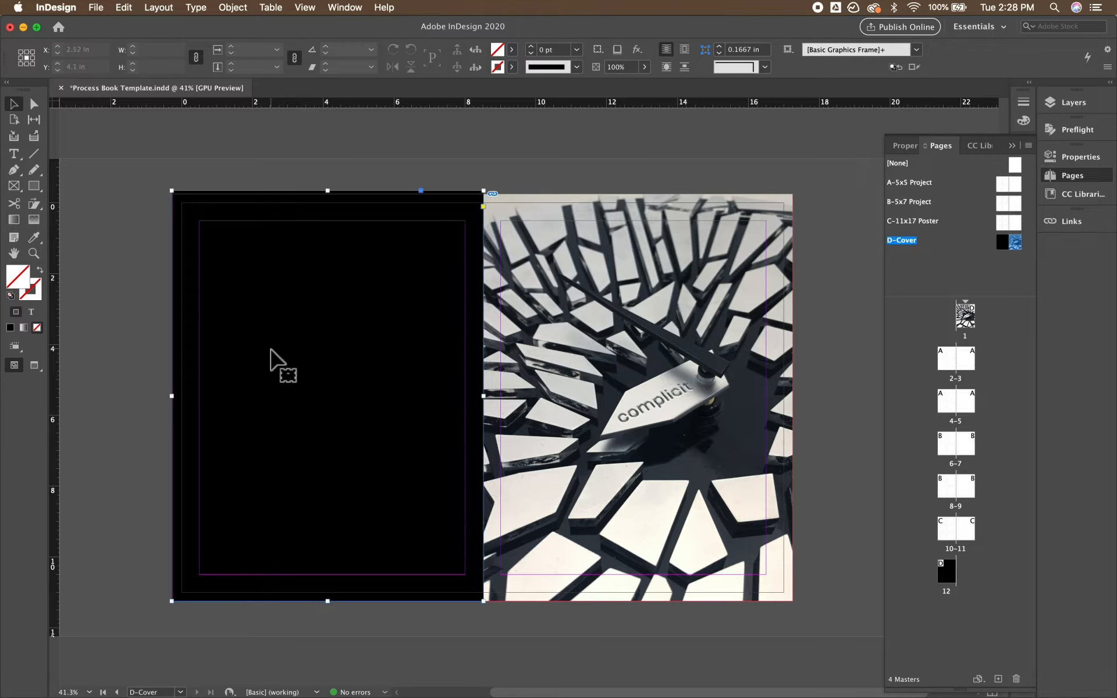
pyautogui.click(35, 239)
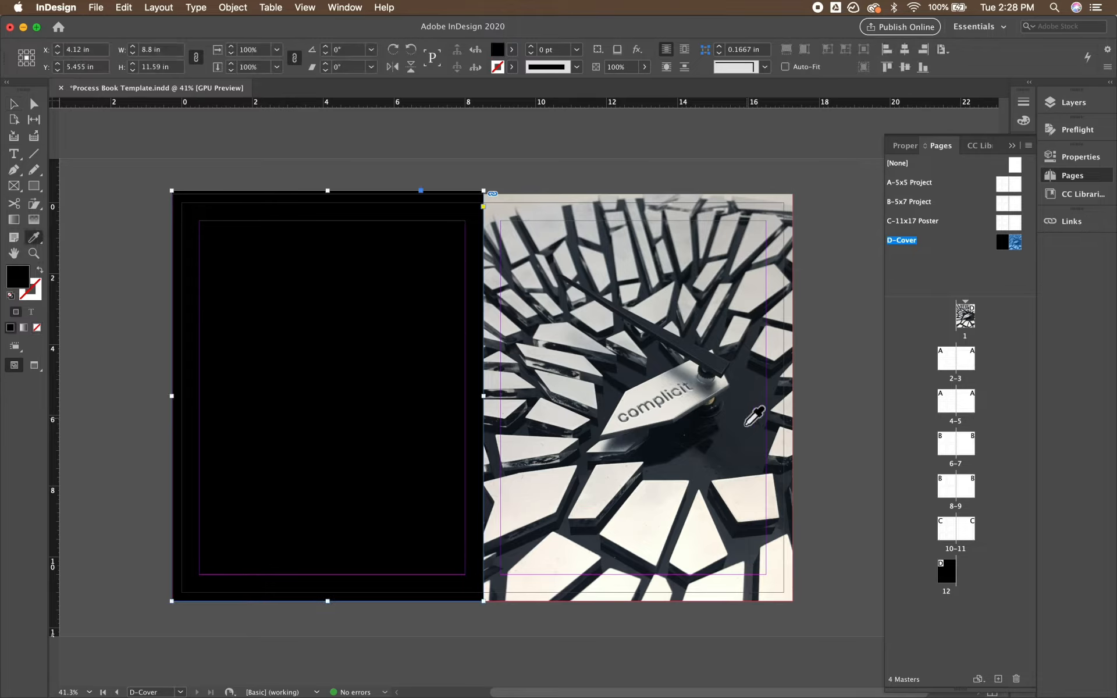
pyautogui.click(745, 409)
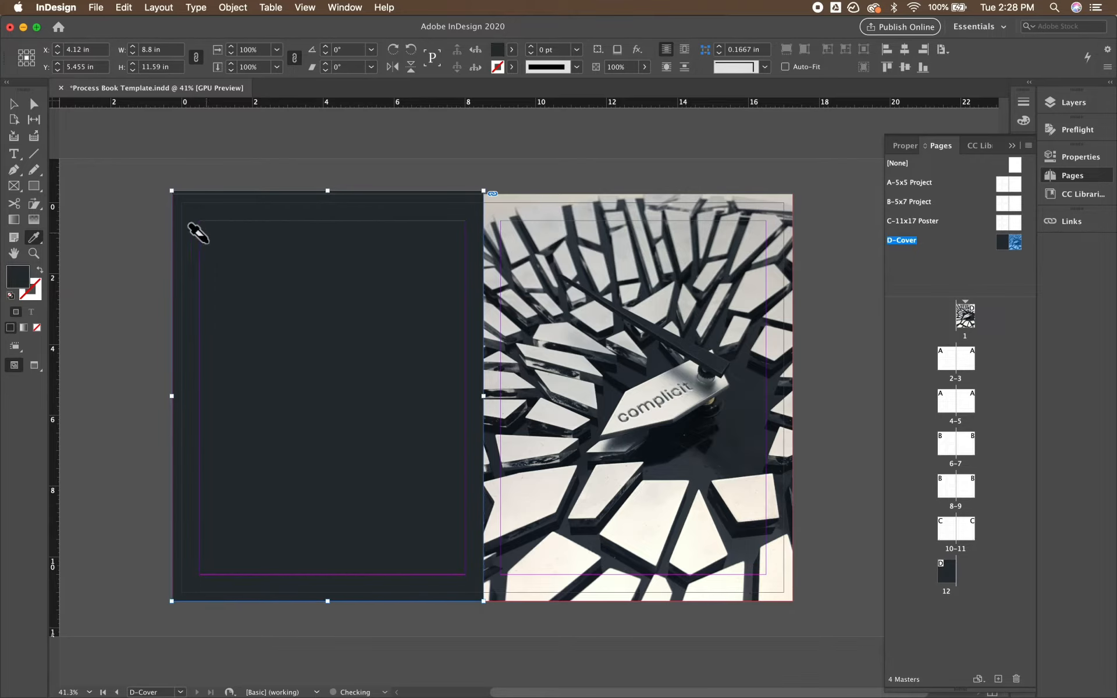
pyautogui.click(12, 104)
pyautogui.click(137, 242)
pyautogui.press('w')
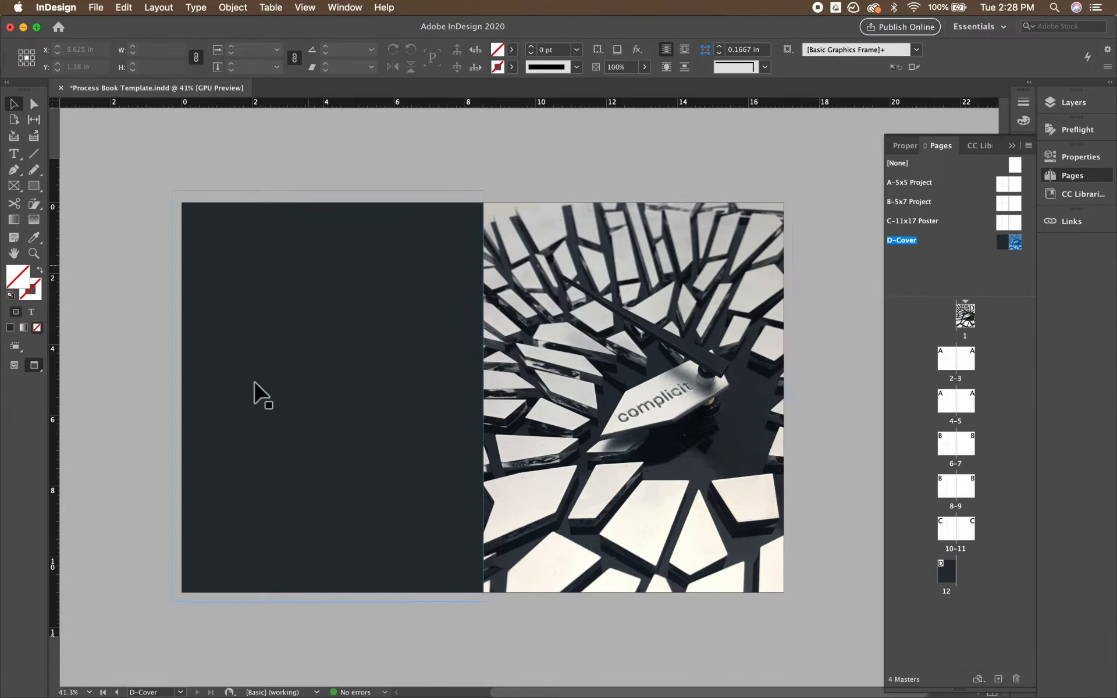
# Check how the D-Cover master appears on page 1 and page 12.
pyautogui.doubleClick(971, 318)
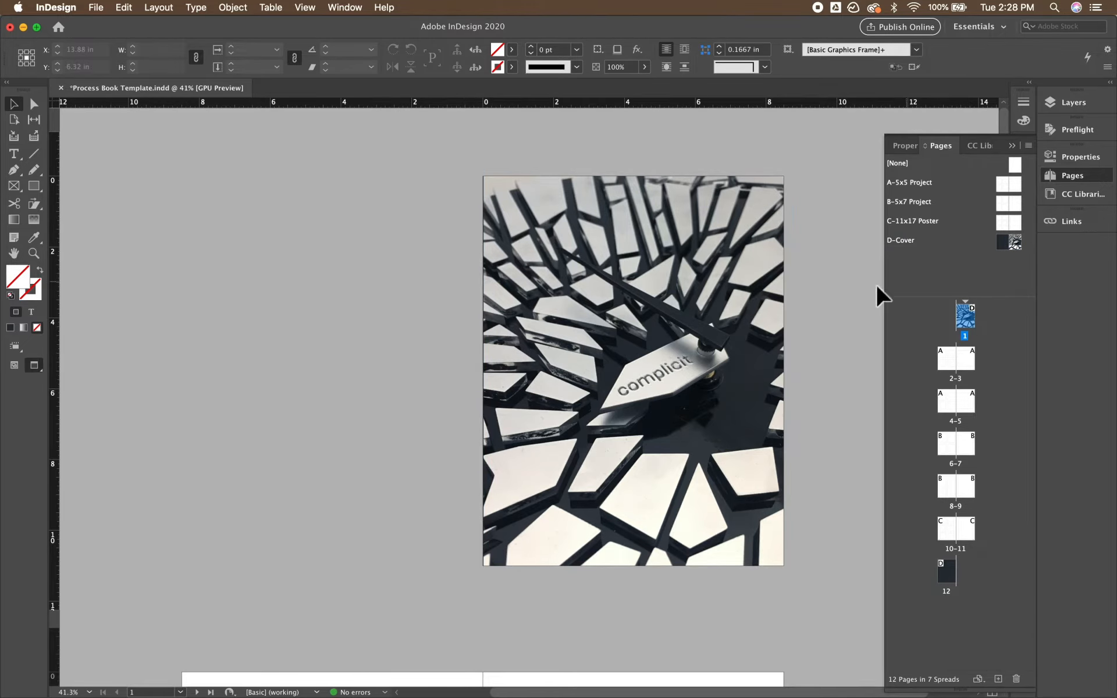
pyautogui.doubleClick(952, 574)
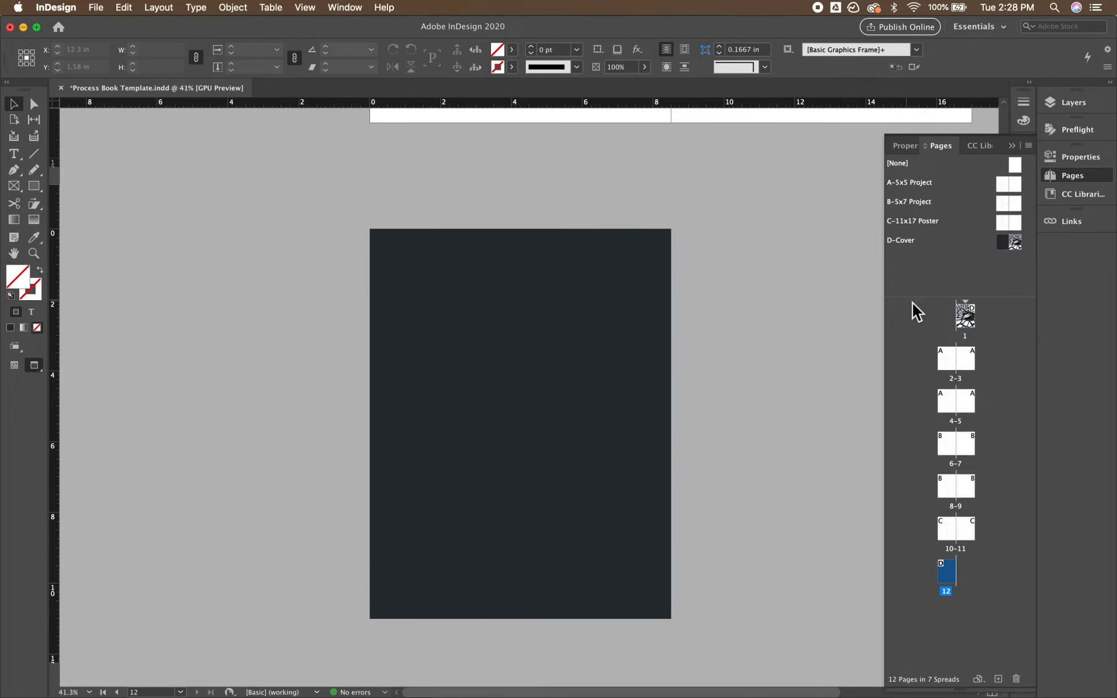
pyautogui.doubleClick(963, 320)
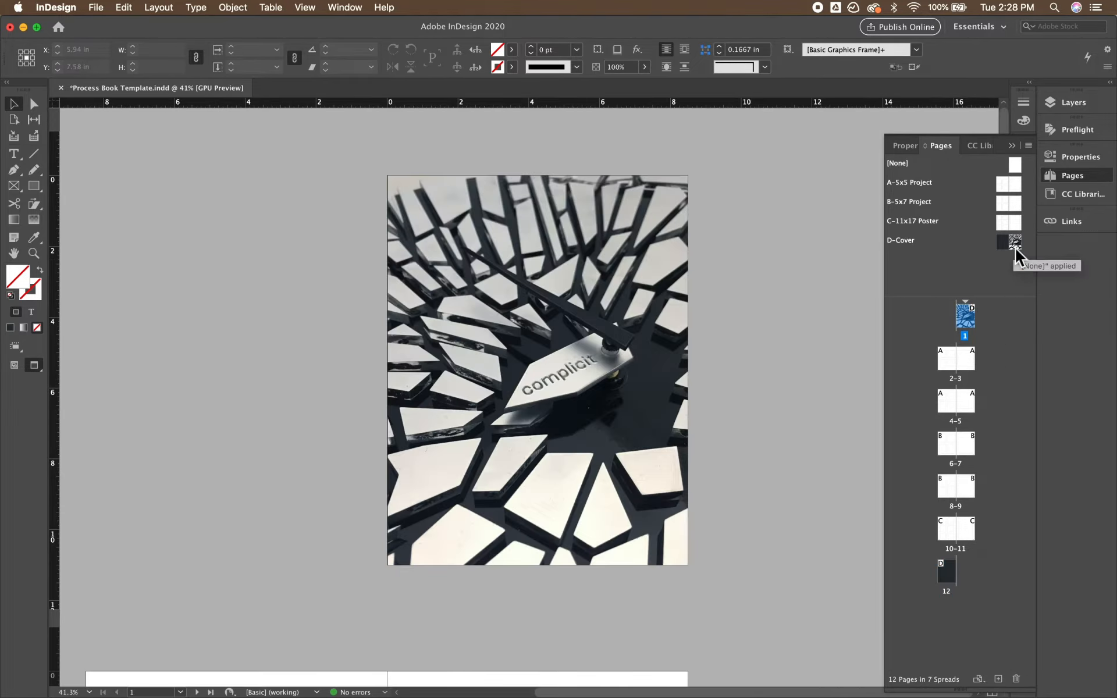
# On the D-Cover master, add a text frame about 4.9 by 0.66 in low on the back cover with the author's full name and "Spring 2020".
pyautogui.doubleClick(1005, 246)
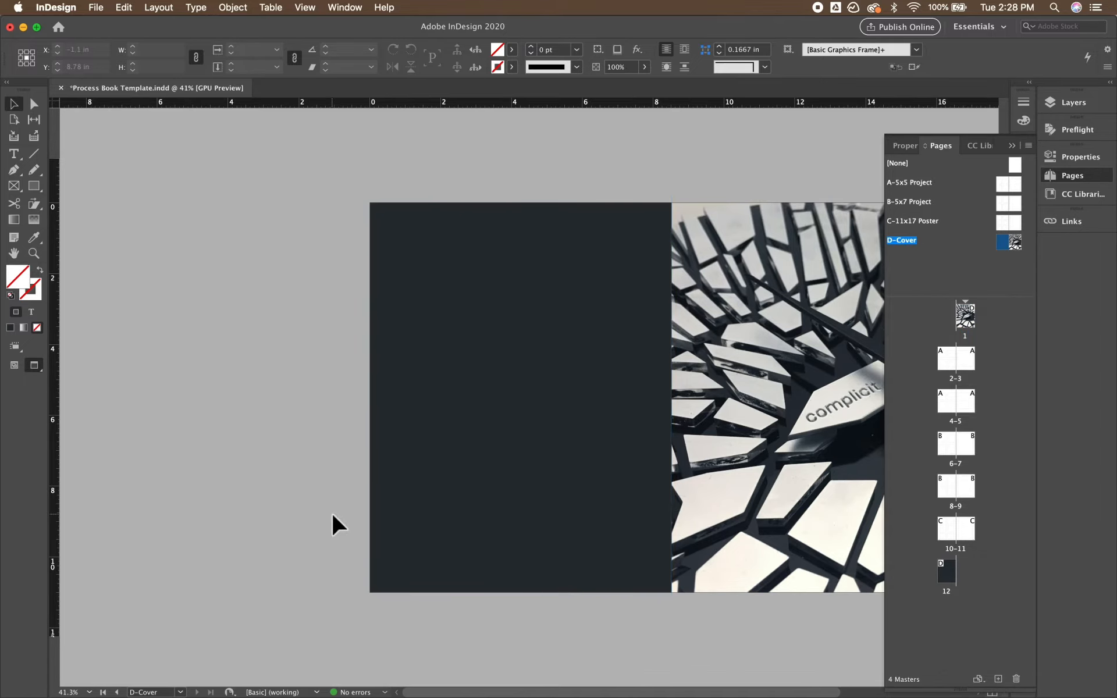
pyautogui.press('w')
pyautogui.press('t')
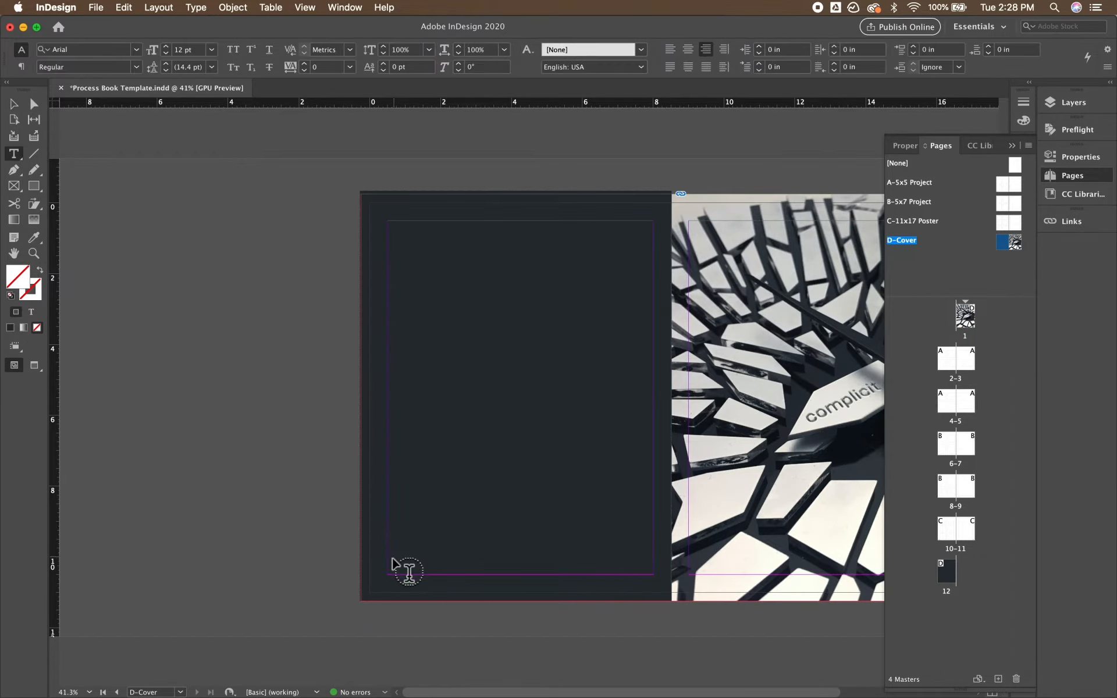
pyautogui.moveTo(387, 551); pyautogui.dragTo(562, 575)
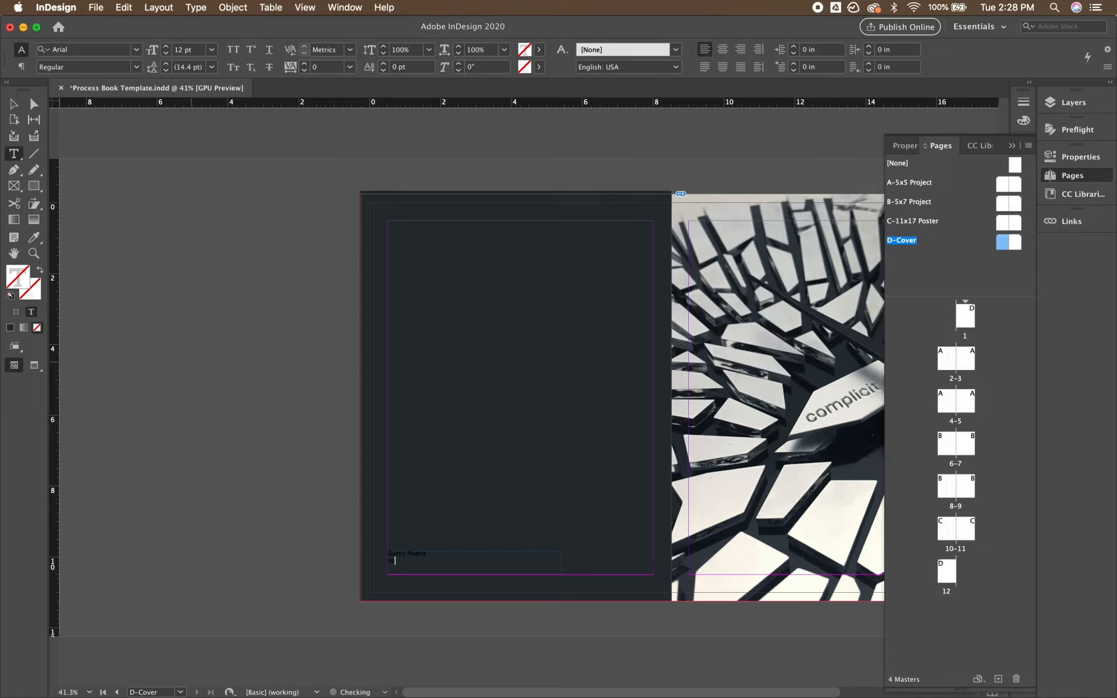
# Color the back cover's name and semester text with the [Paper] swatch.
pyautogui.press('super+a')
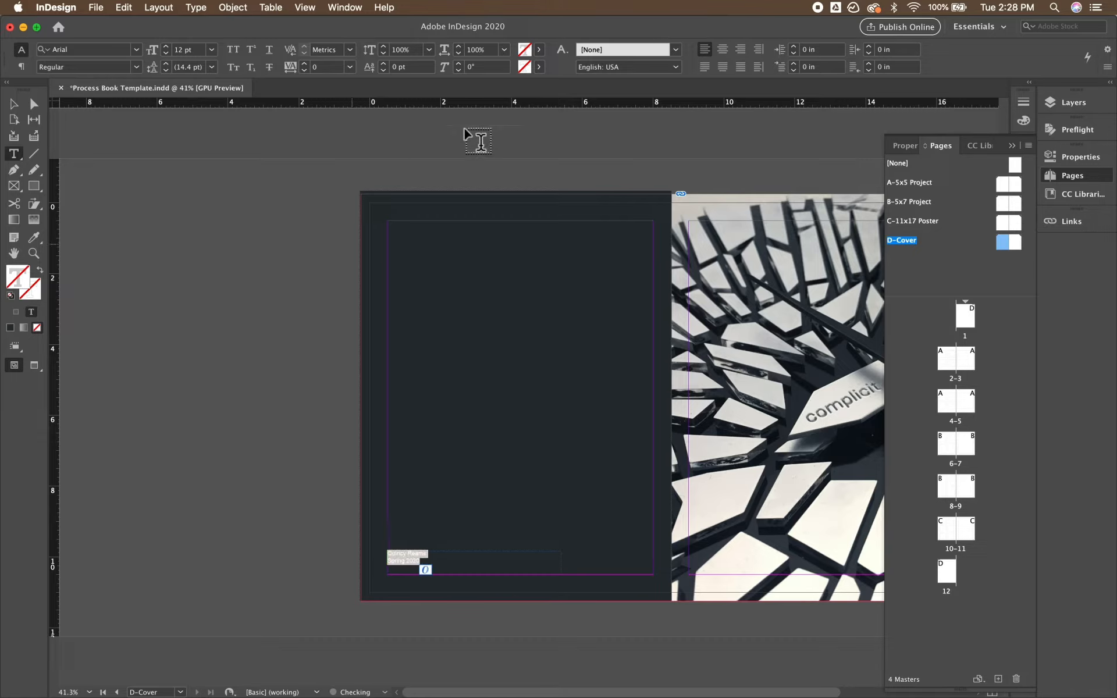
pyautogui.click(540, 50)
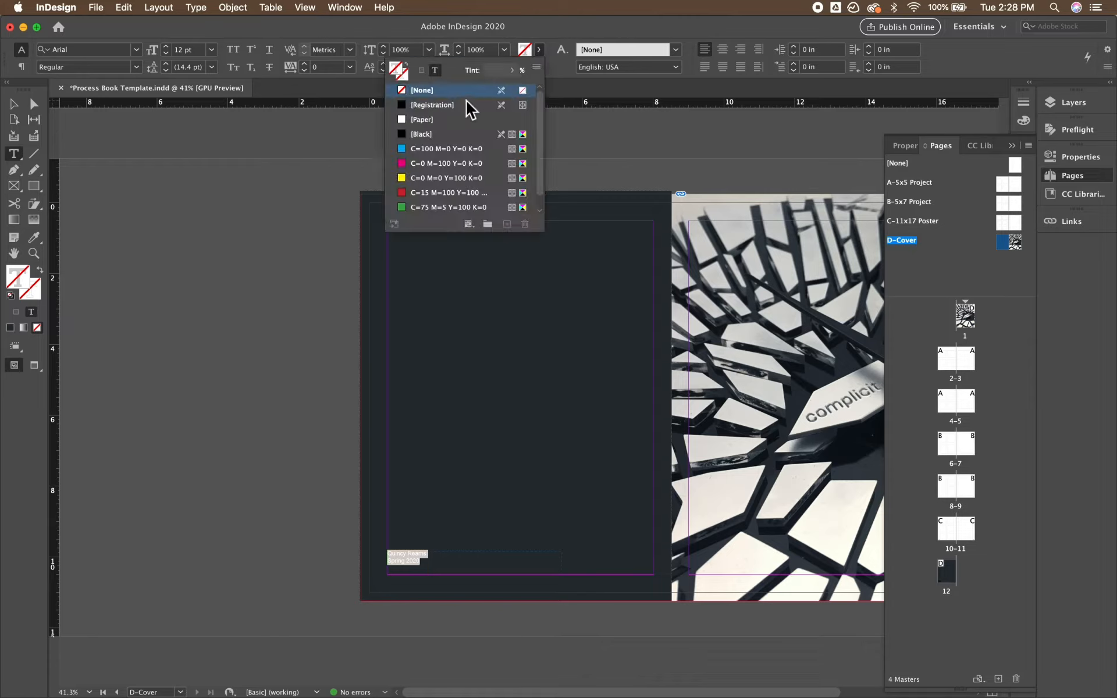
pyautogui.click(427, 122)
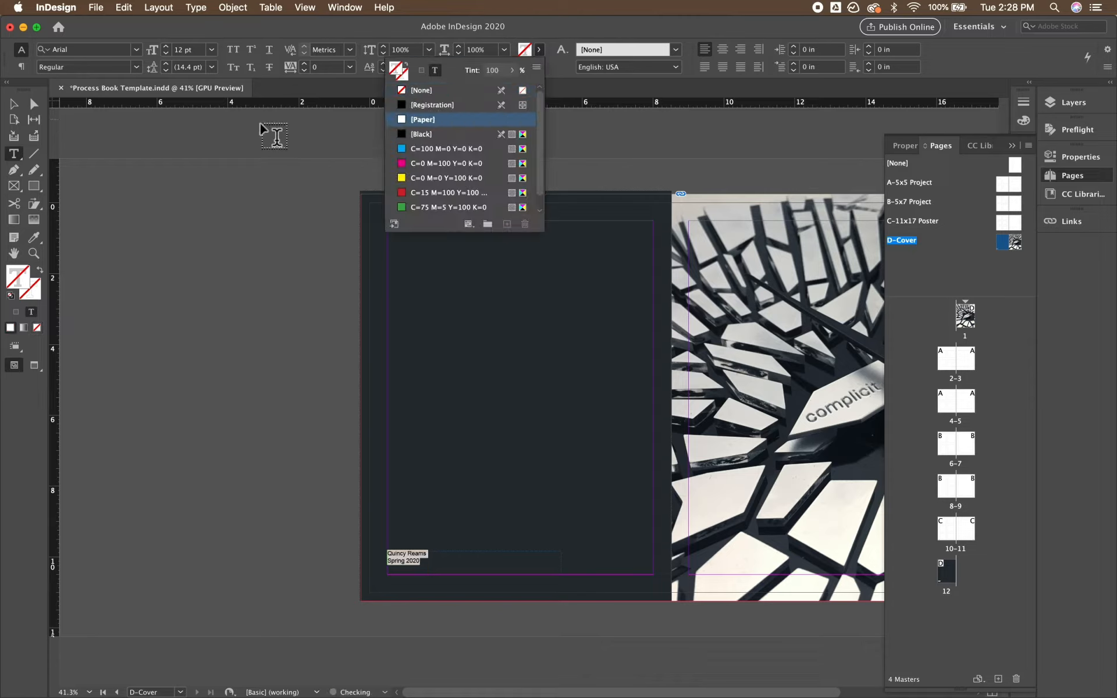
pyautogui.click(14, 104)
pyautogui.click(172, 234)
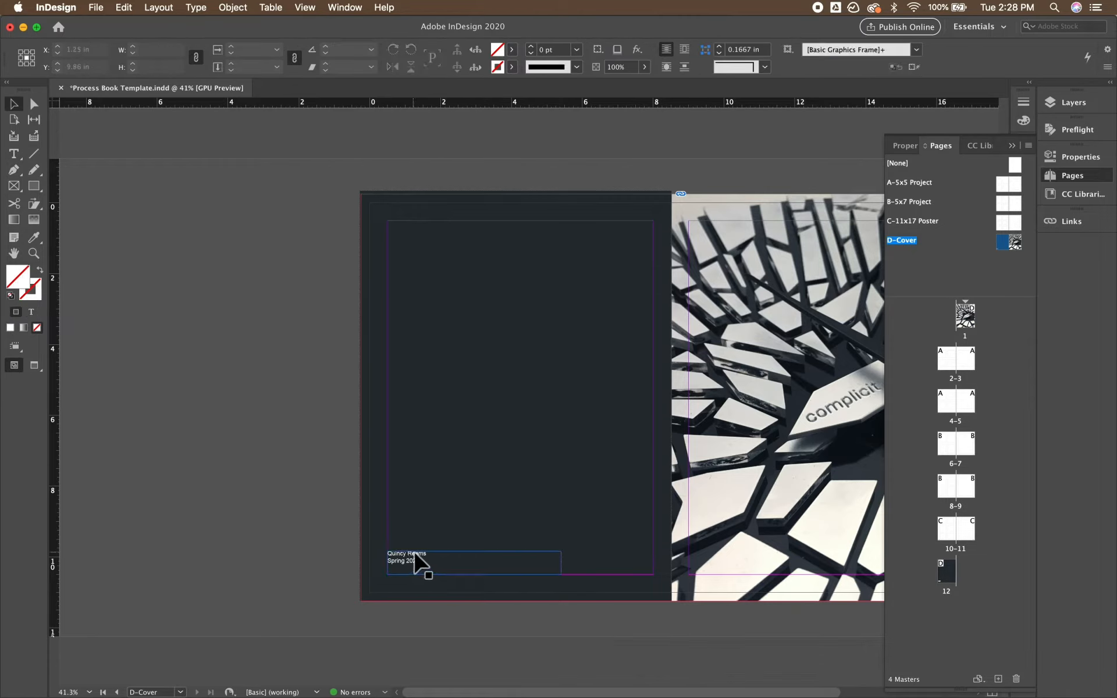
# Widen the back cover's text frame to span the page margins and center its name and semester text.
pyautogui.click(420, 562)
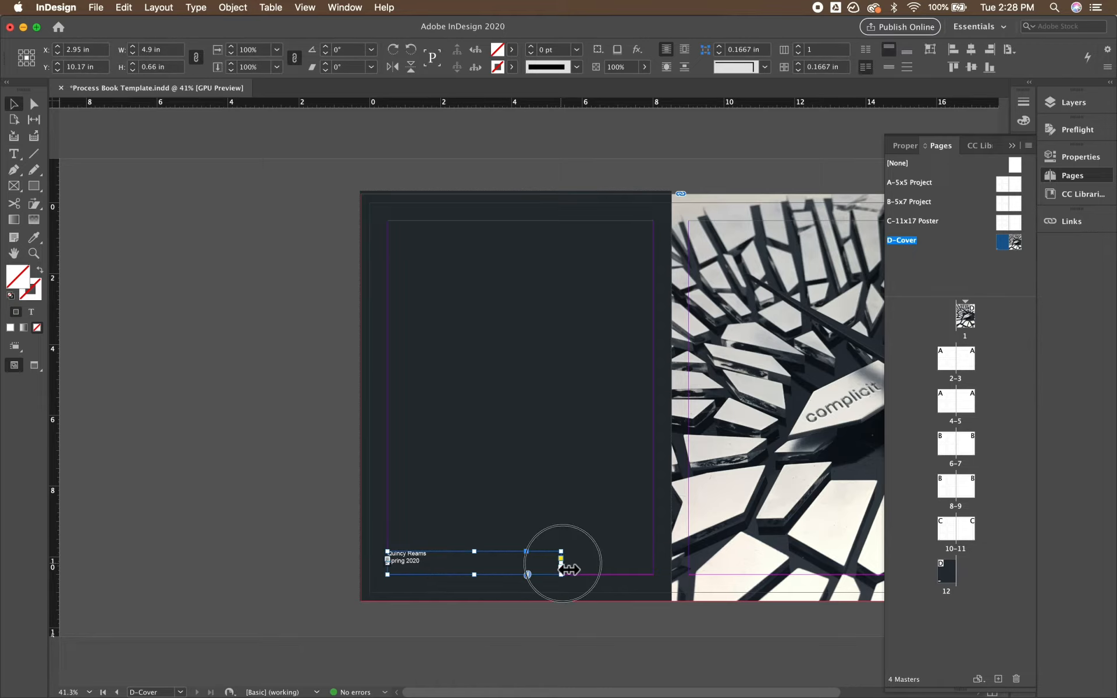
pyautogui.moveTo(561, 563); pyautogui.dragTo(643, 561)
pyautogui.doubleClick(581, 564)
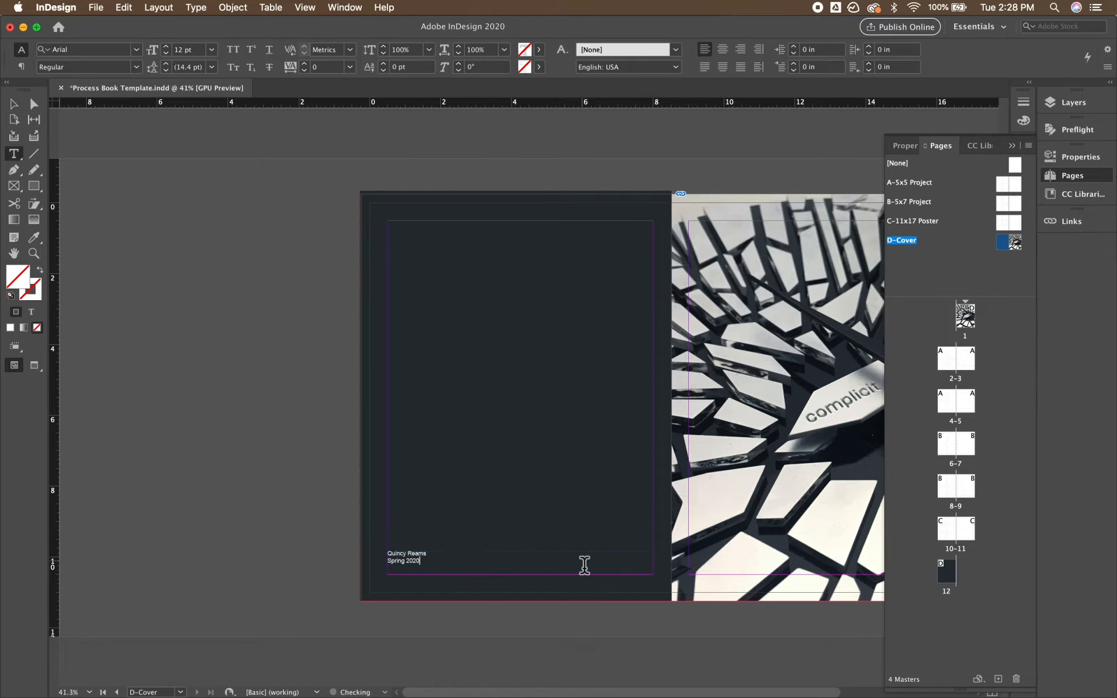
pyautogui.press('super+a')
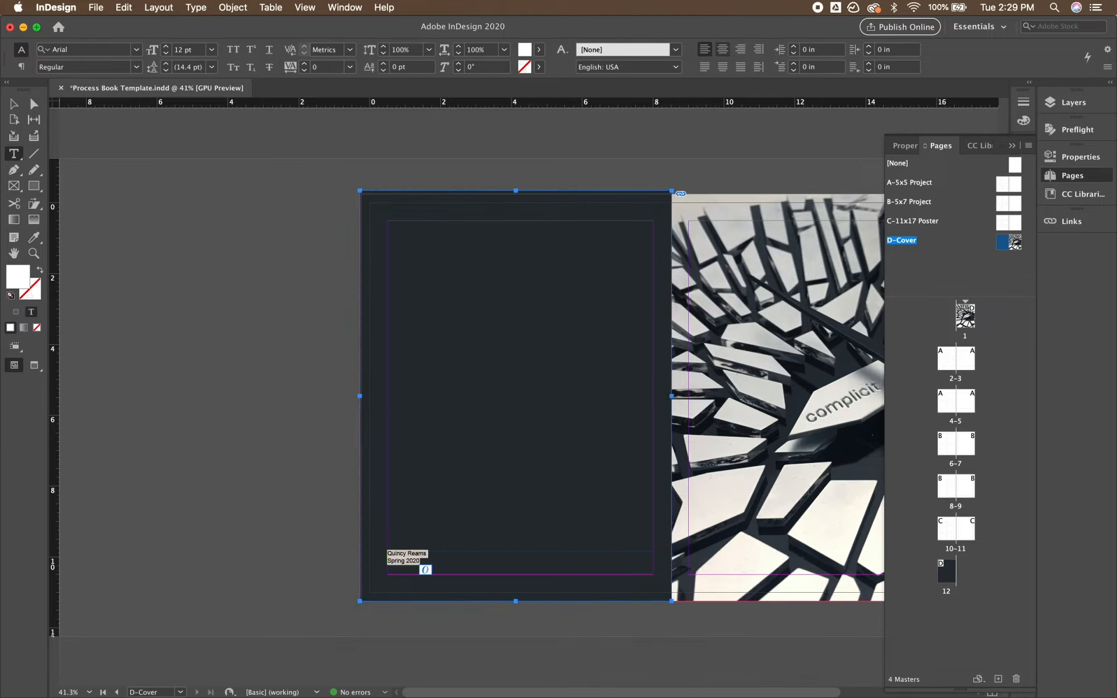
pyautogui.click(725, 51)
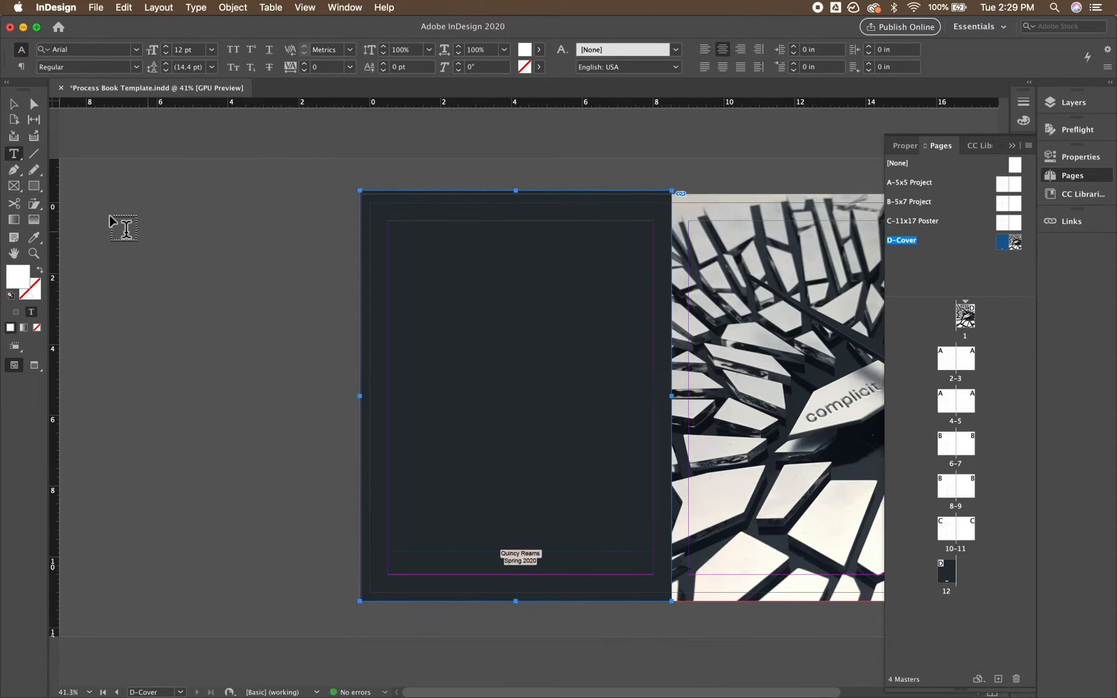
pyautogui.click(13, 106)
pyautogui.click(219, 315)
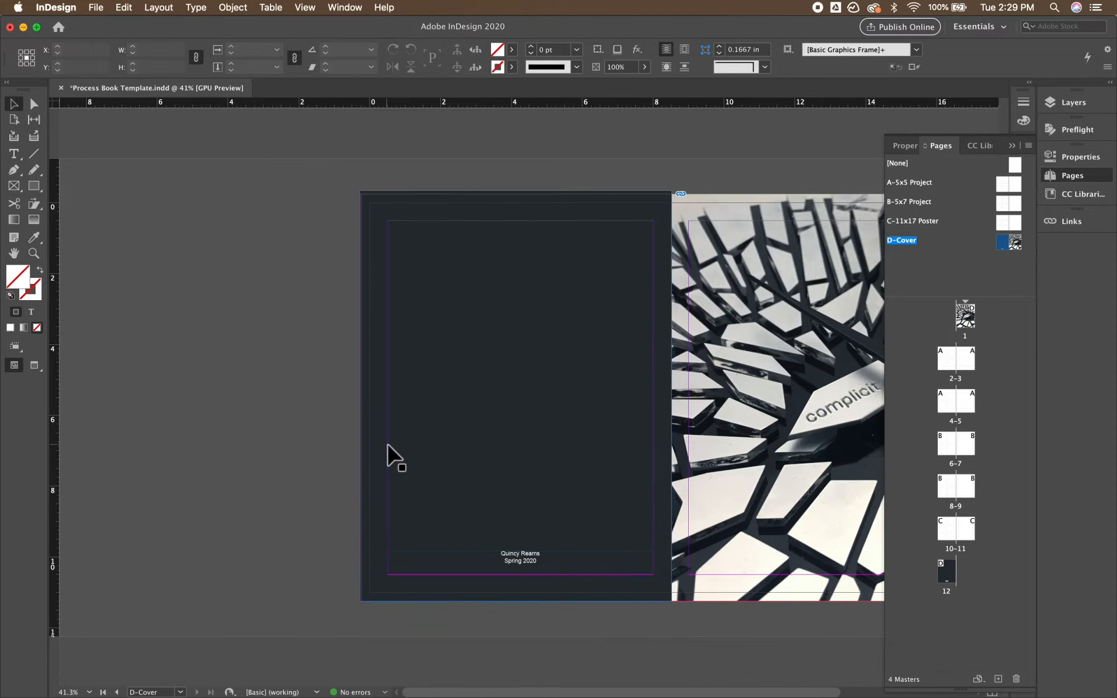
# Compare page 1 with the D-Cover master, and preview the document from the front cover through to the back cover.
pyautogui.doubleClick(965, 314)
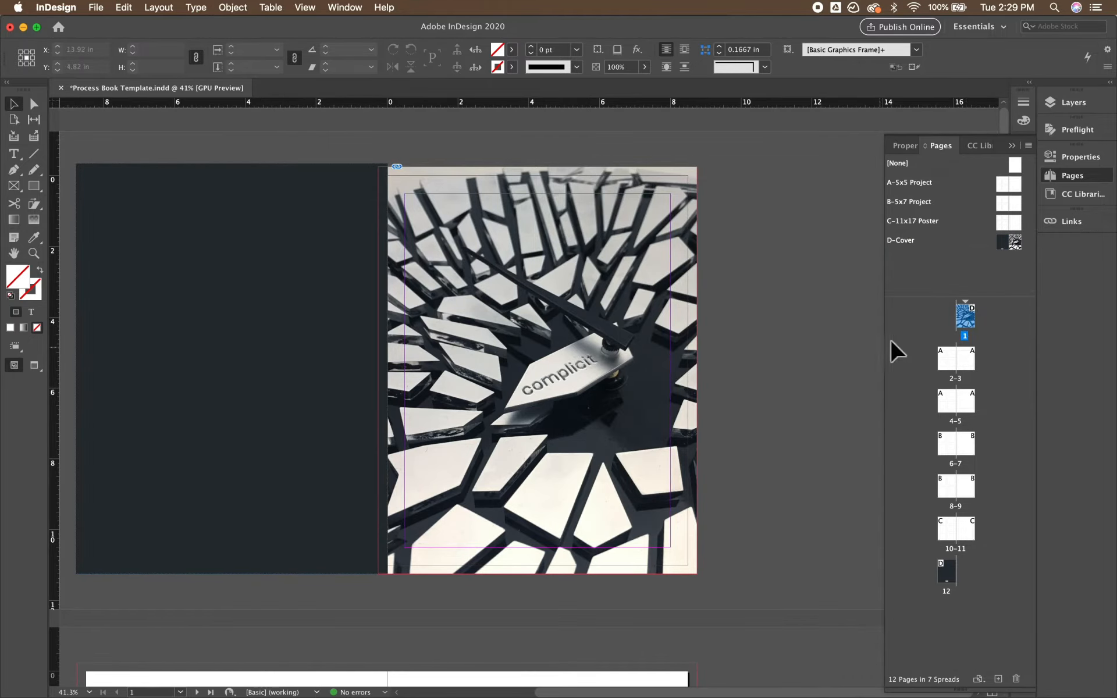
pyautogui.doubleClick(998, 243)
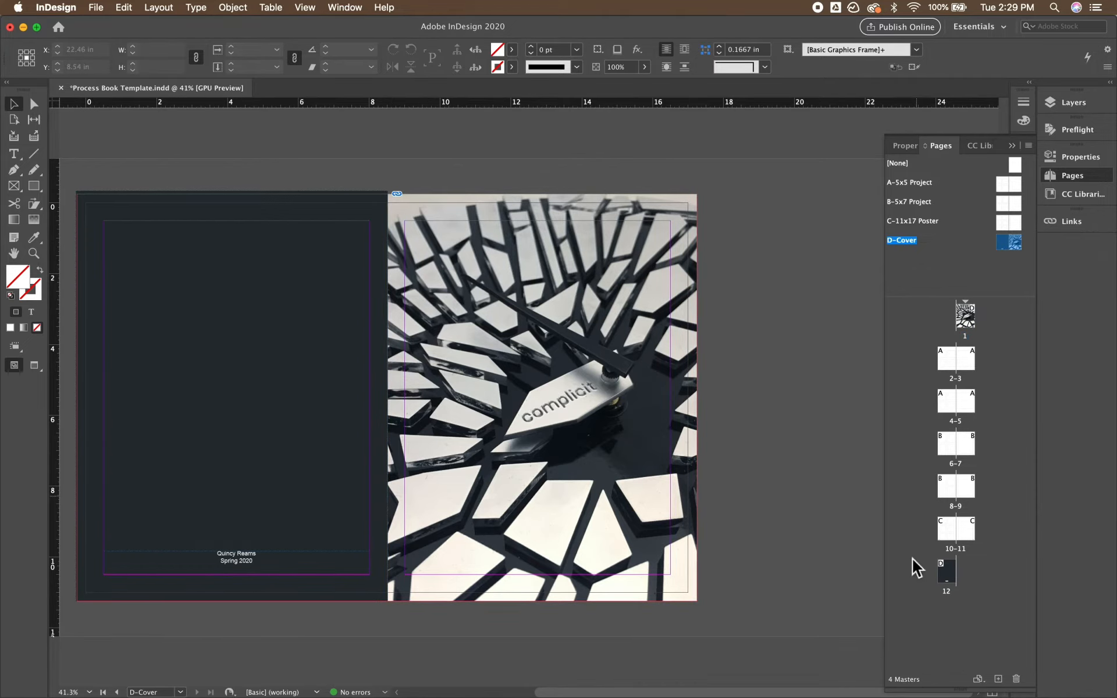
pyautogui.doubleClick(966, 319)
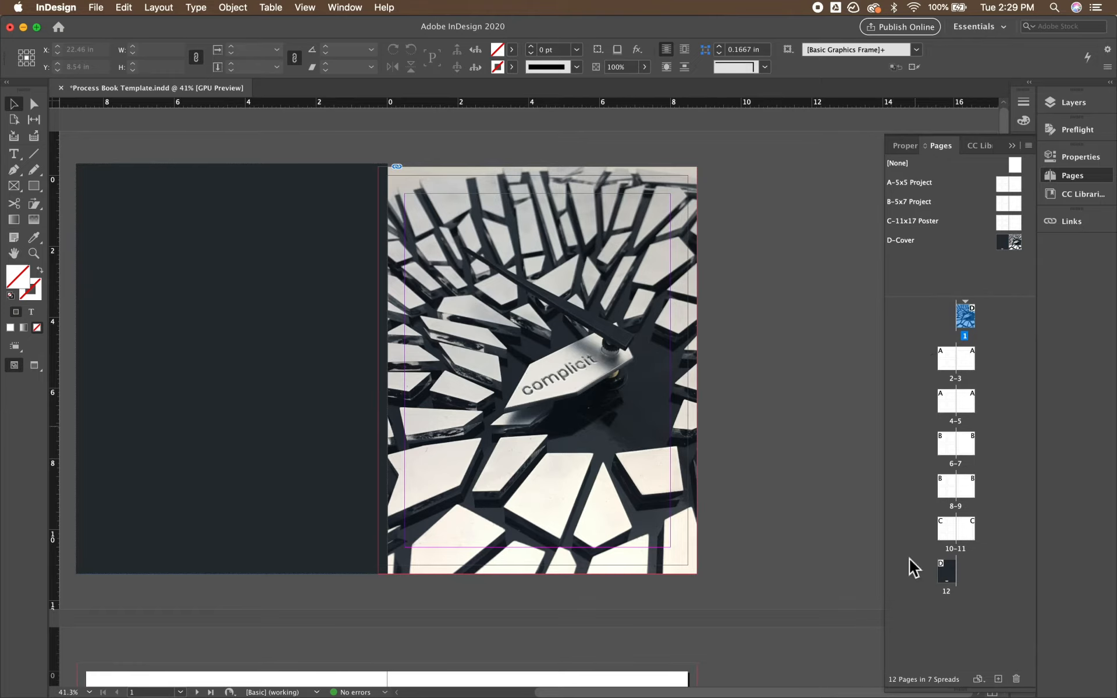
pyautogui.press('w')
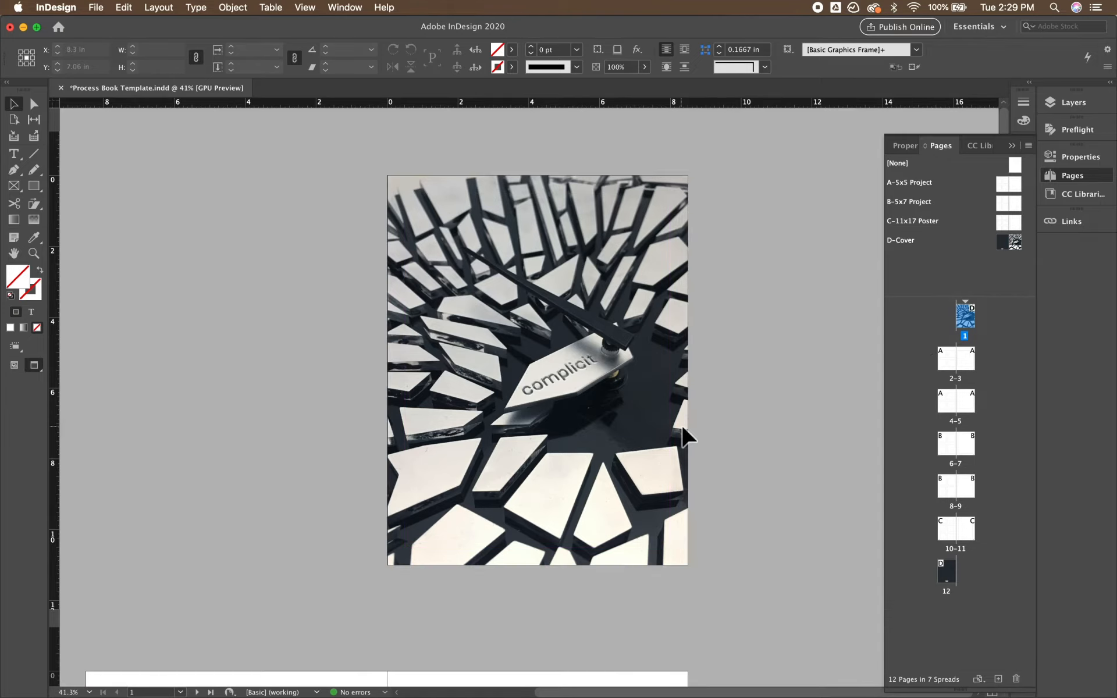
pyautogui.scroll(-20, 546, 447)
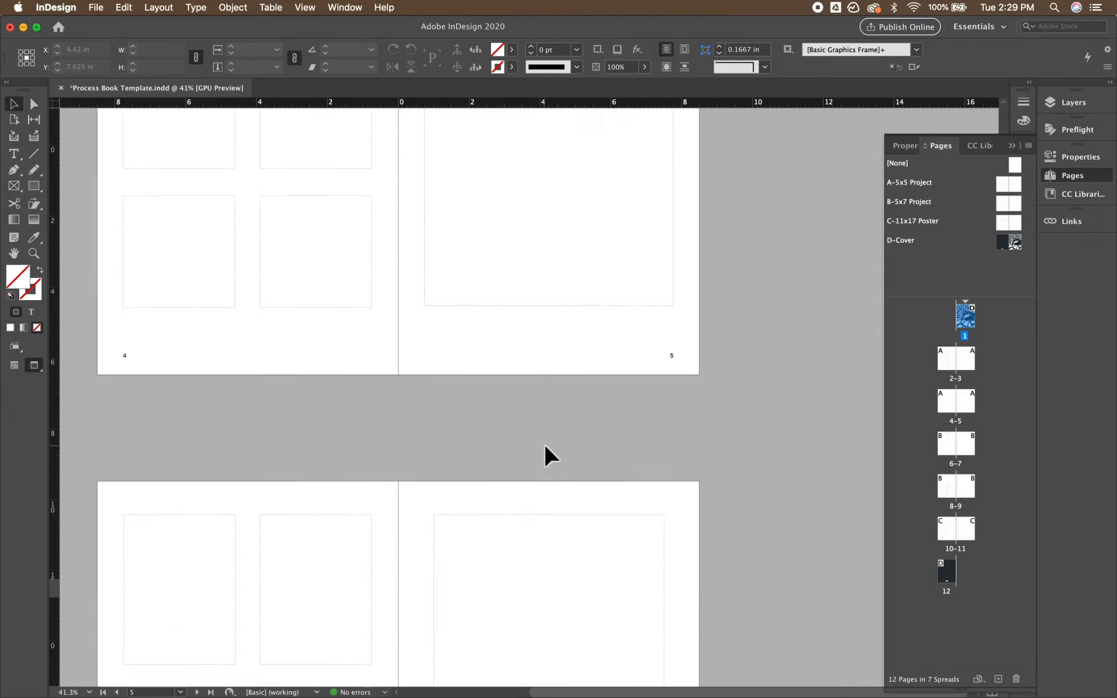
pyautogui.scroll(-20, 544, 446)
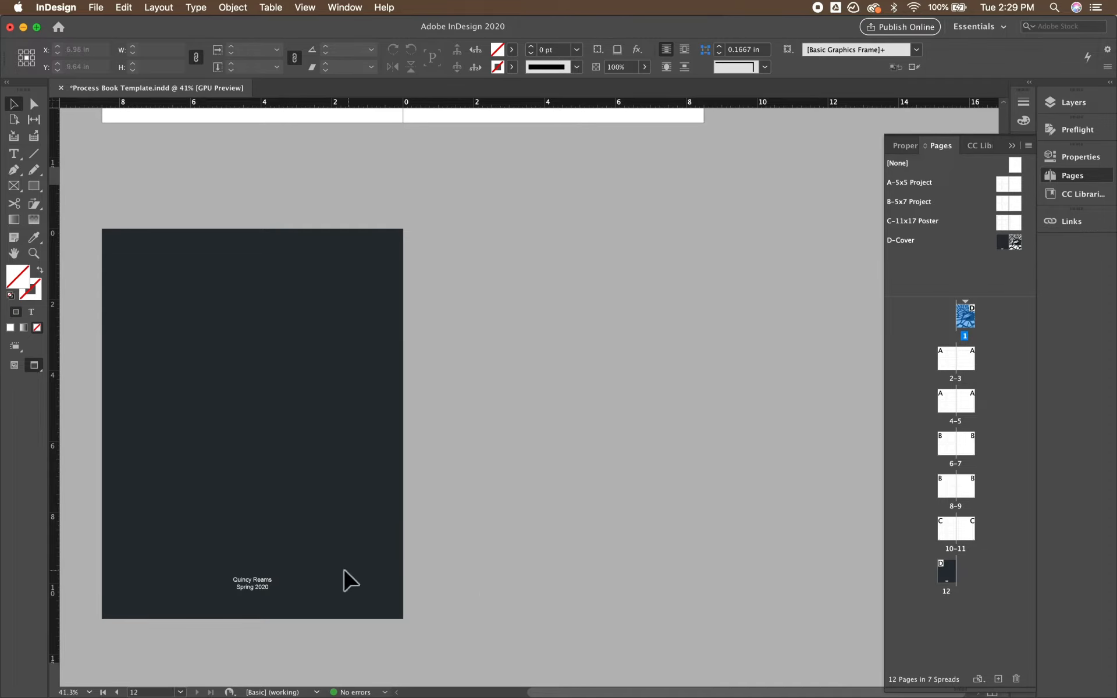
# Examine the image placeholder frames on pages 2-3 and on the B-5x7 Project master.
pyautogui.doubleClick(969, 316)
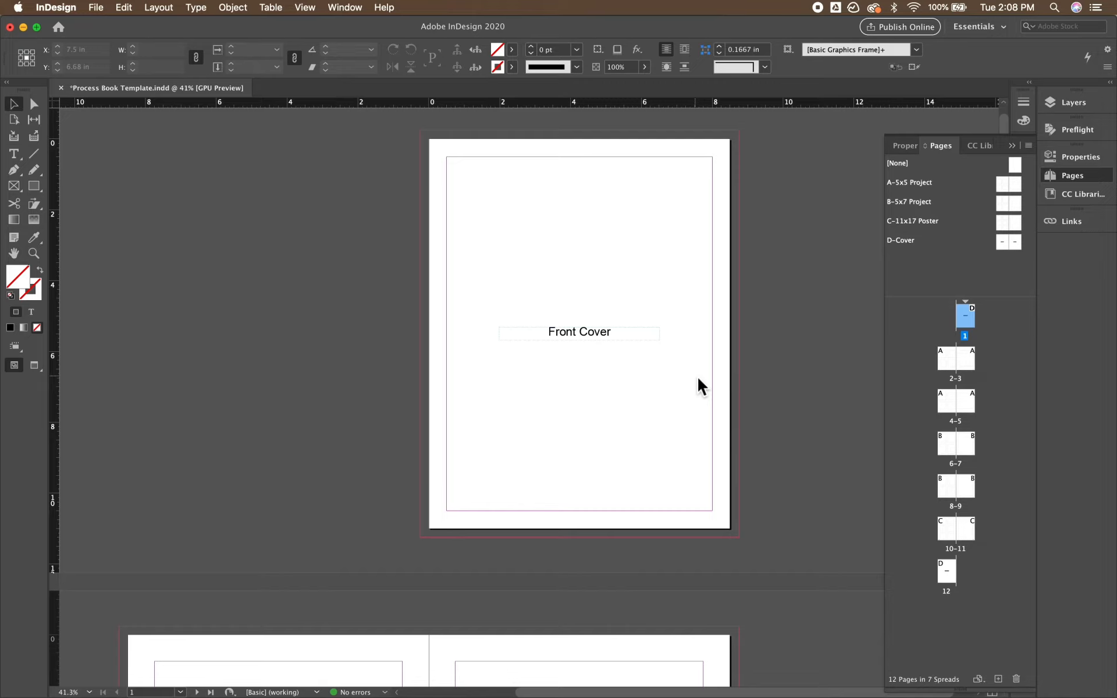
pyautogui.scroll(-10, 784, 414)
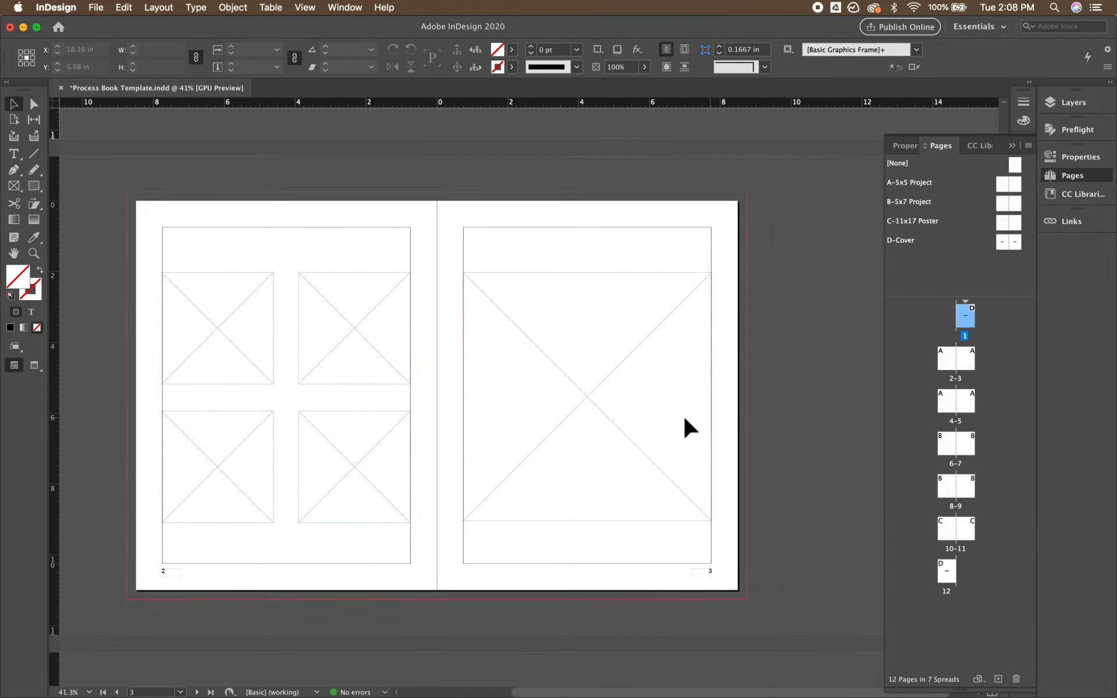
pyautogui.click(354, 473)
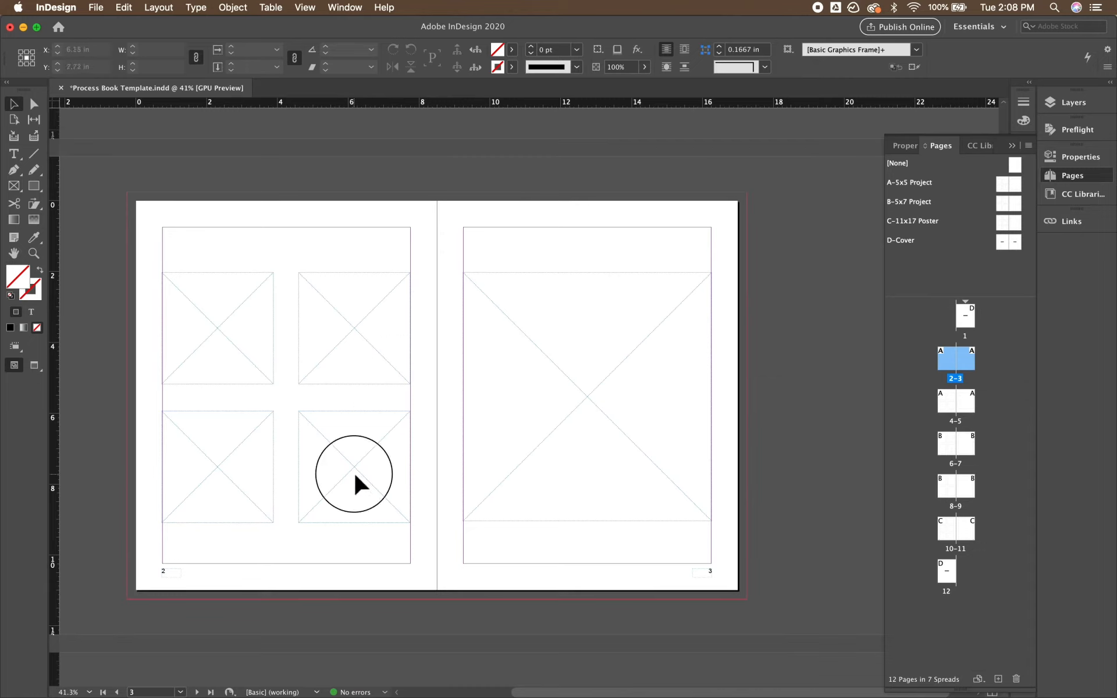
pyautogui.click(232, 348)
pyautogui.click(617, 390)
pyautogui.click(312, 507)
pyautogui.doubleClick(1008, 201)
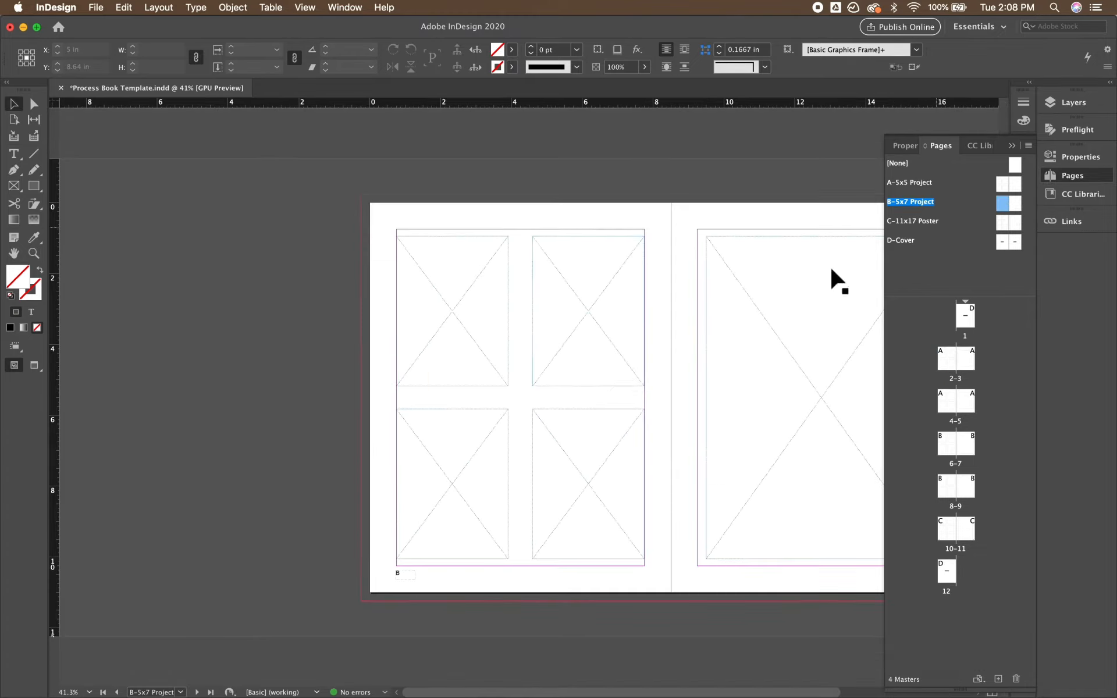
pyautogui.click(596, 367)
pyautogui.click(591, 445)
pyautogui.click(450, 435)
pyautogui.click(498, 316)
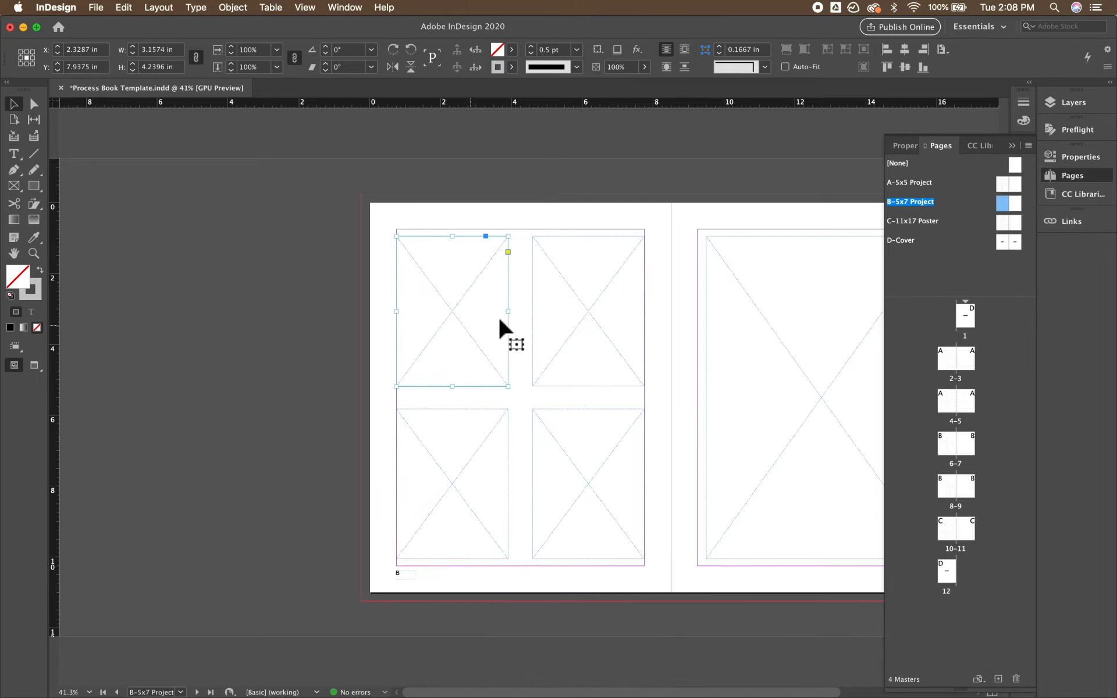
# Go to pages 2-3, switch to Finder, and open the drive-download-20200421T200158Z-001 folder in Downloads.
pyautogui.doubleClick(960, 361)
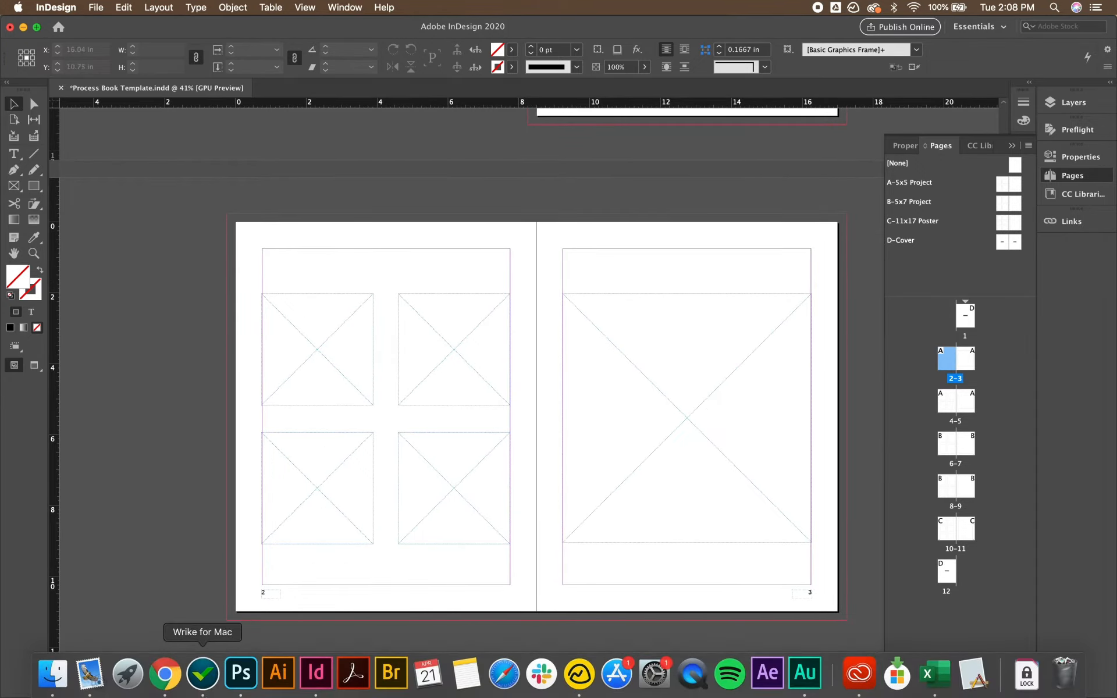
pyautogui.click(58, 688)
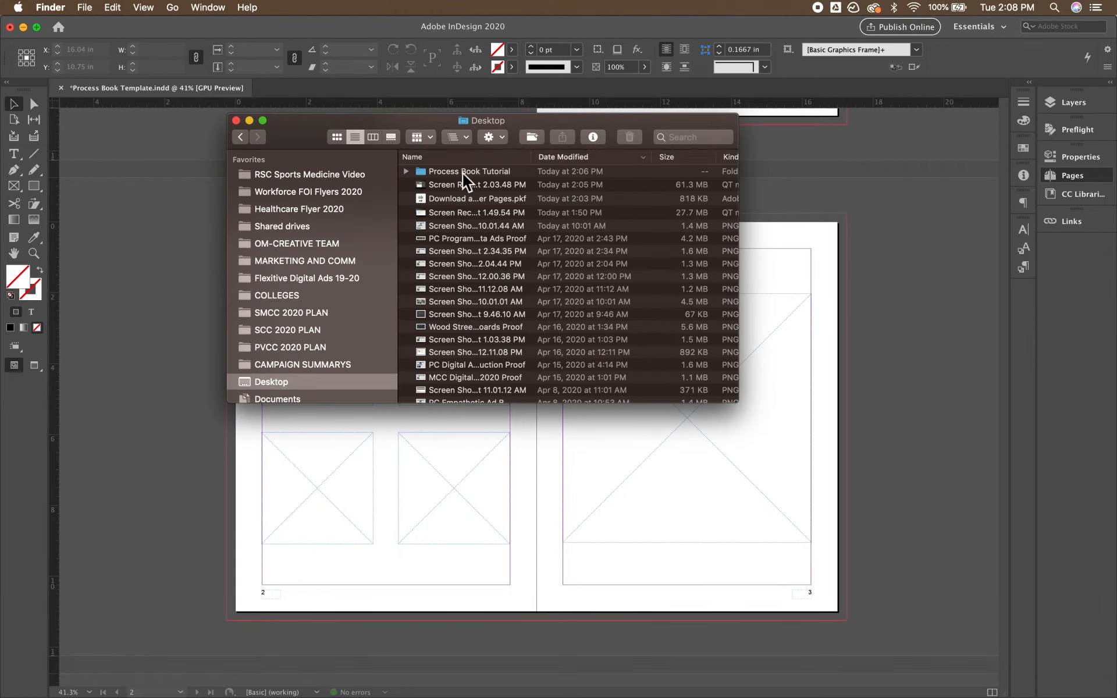
pyautogui.scroll(-5, 463, 204)
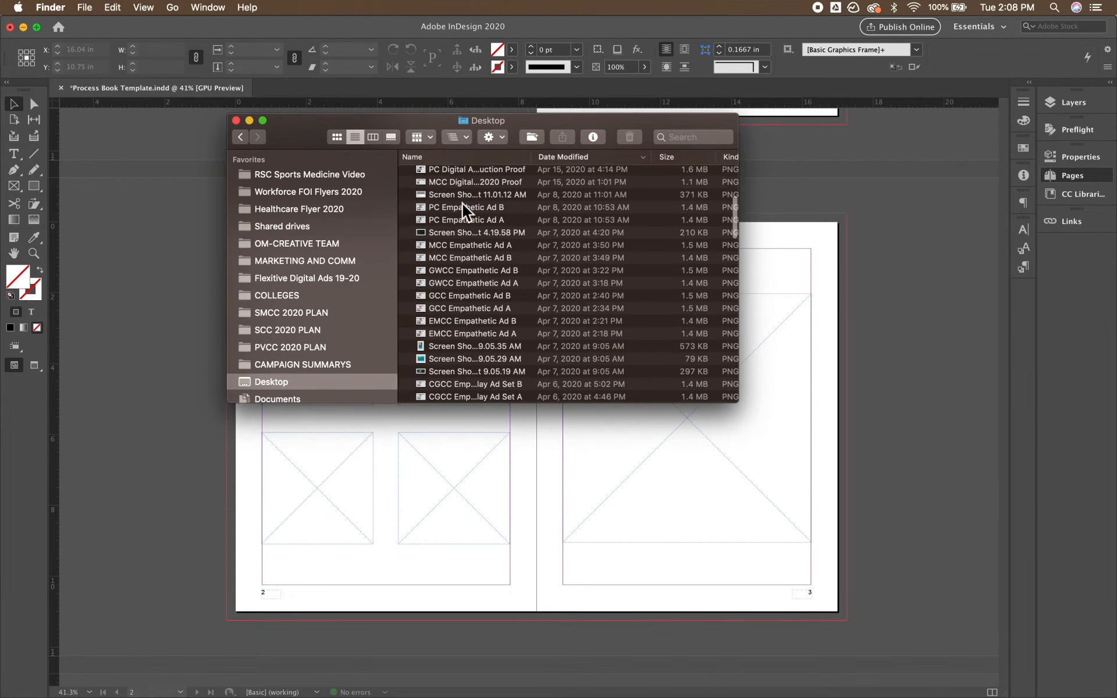
pyautogui.scroll(5, 463, 204)
pyautogui.scroll(-6, 463, 204)
pyautogui.scroll(-3, 463, 204)
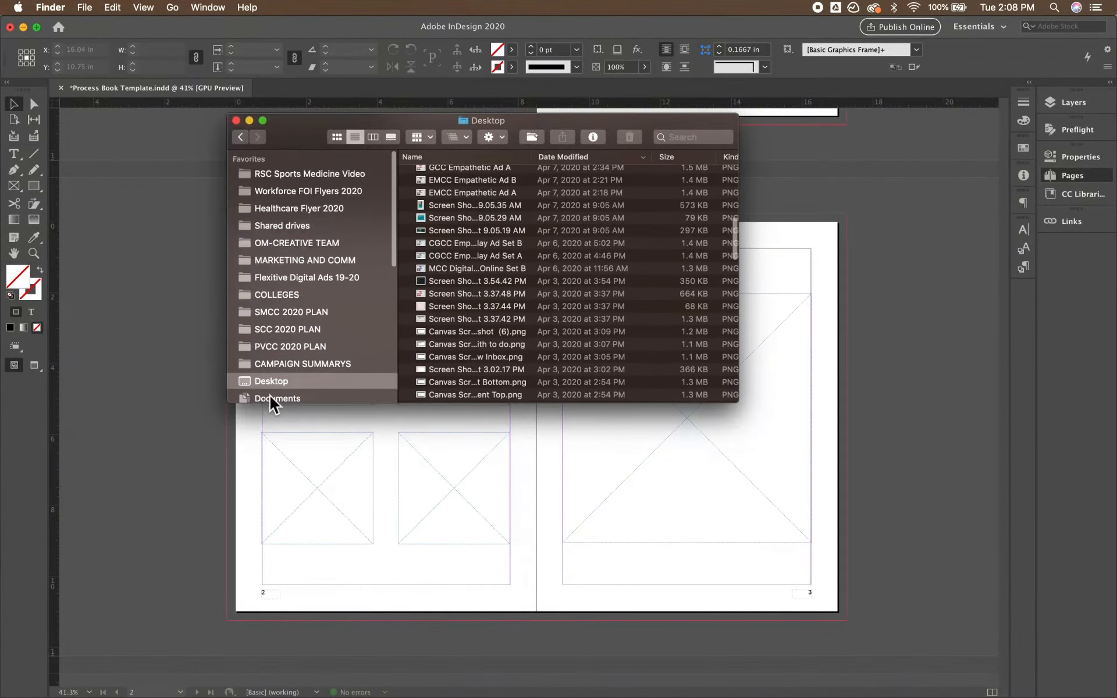
pyautogui.scroll(-3, 270, 390)
pyautogui.click(273, 348)
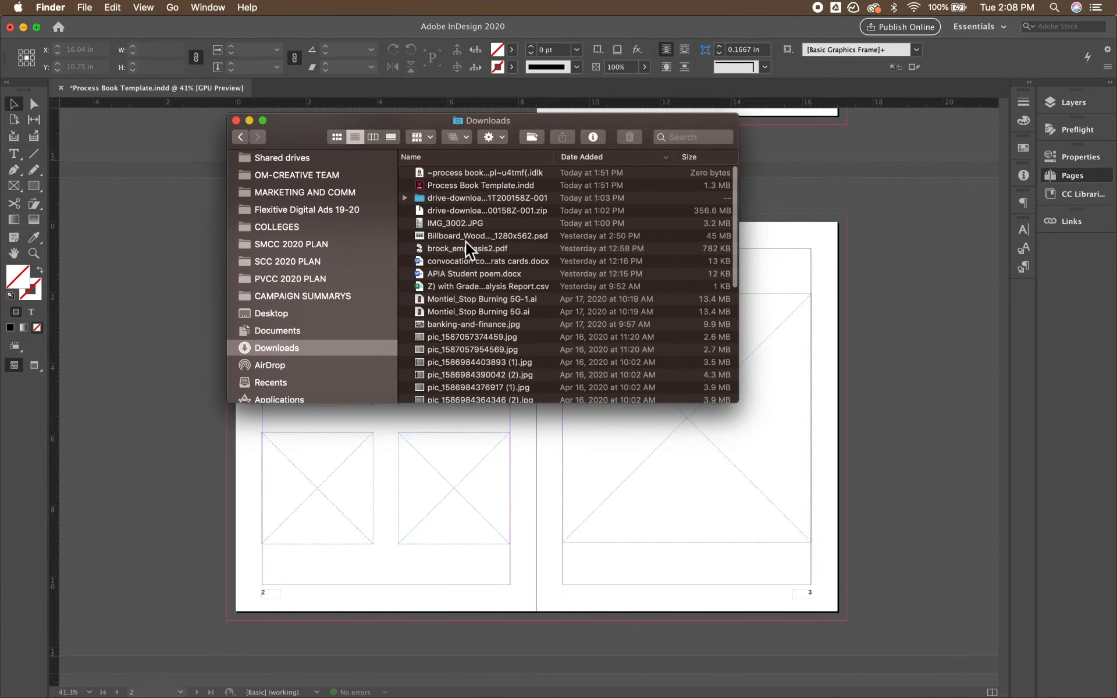
pyautogui.doubleClick(463, 198)
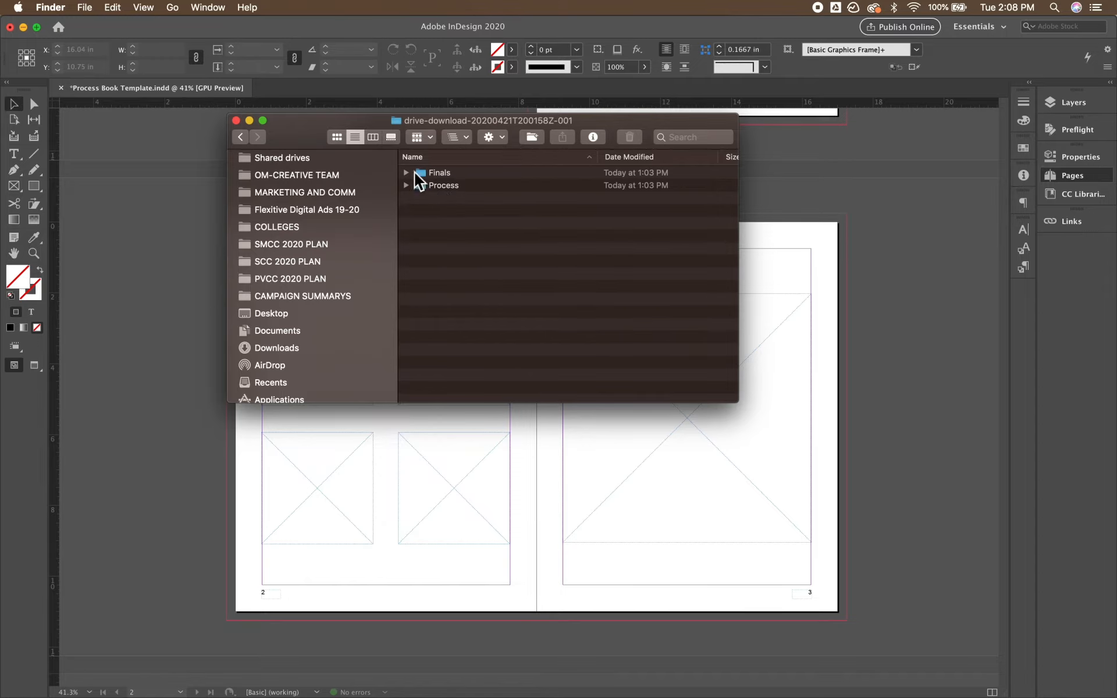
# Arrange the Finder window as a narrow, tall column beside the spread and expand the Process folder to list its images.
pyautogui.moveTo(327, 141); pyautogui.dragTo(683, 110)
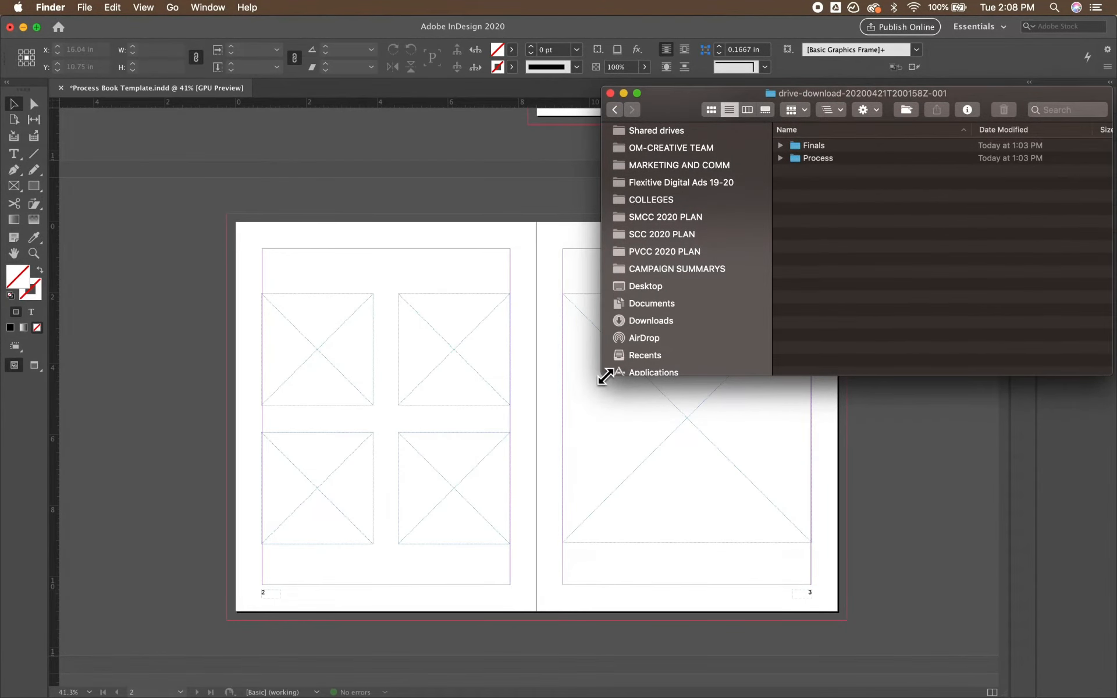
pyautogui.moveTo(605, 376); pyautogui.dragTo(839, 581)
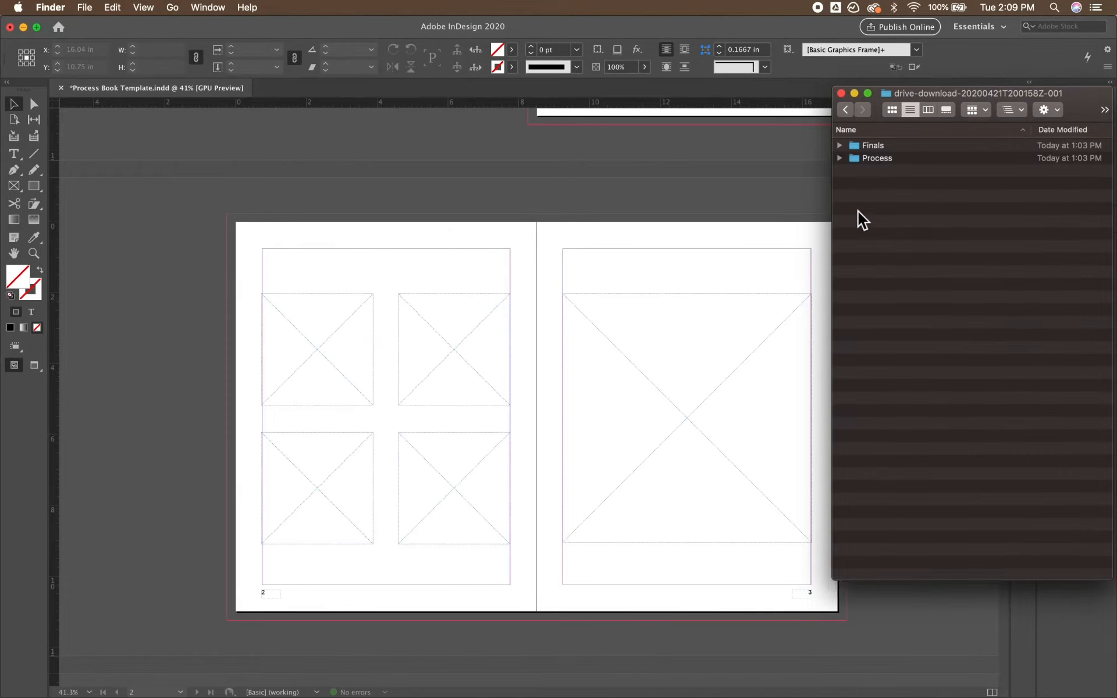
pyautogui.click(842, 160)
pyautogui.scroll(-2, 955, 439)
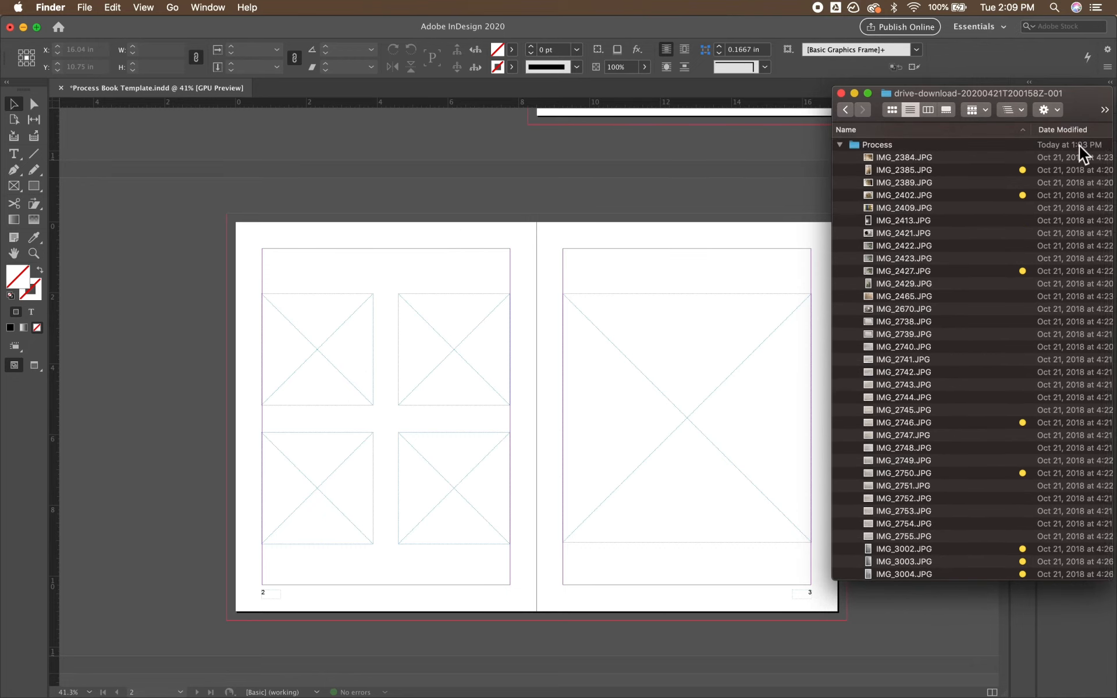
# Place IMG_3002.JPG, IMG_3003.JPG and IMG_3004.JPG from the Process folder into page 2's two upper frames and lower-left frame.
pyautogui.click(930, 553)
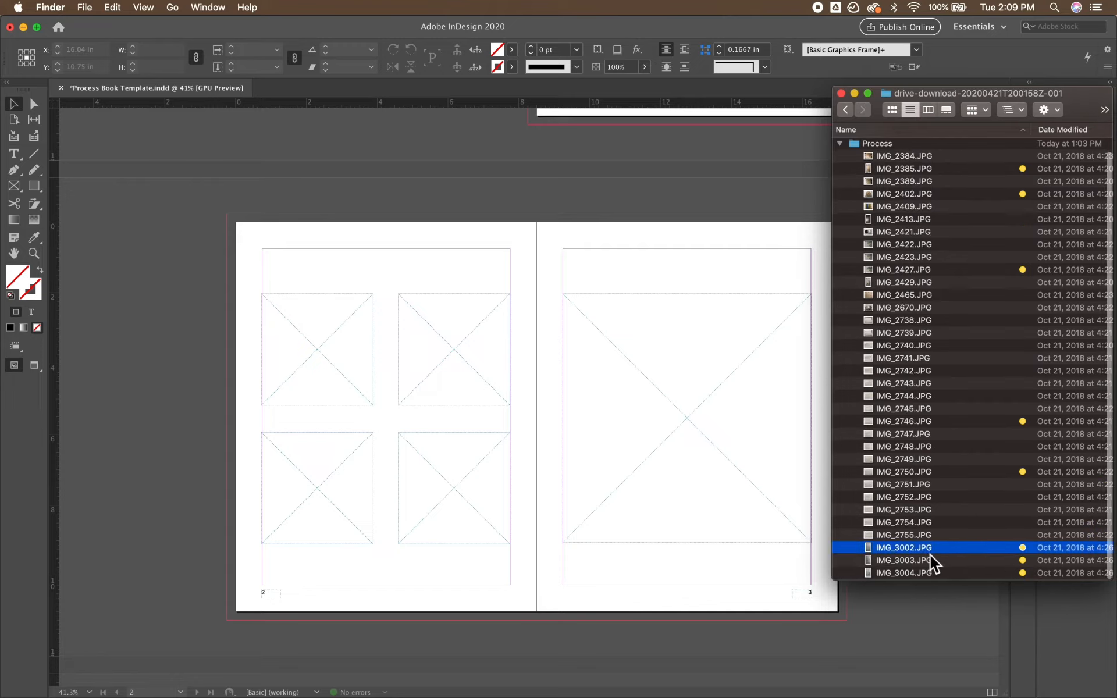
pyautogui.keyDown('shift'); pyautogui.click(906, 573); pyautogui.keyUp('shift')
pyautogui.moveTo(946, 559); pyautogui.dragTo(338, 335)
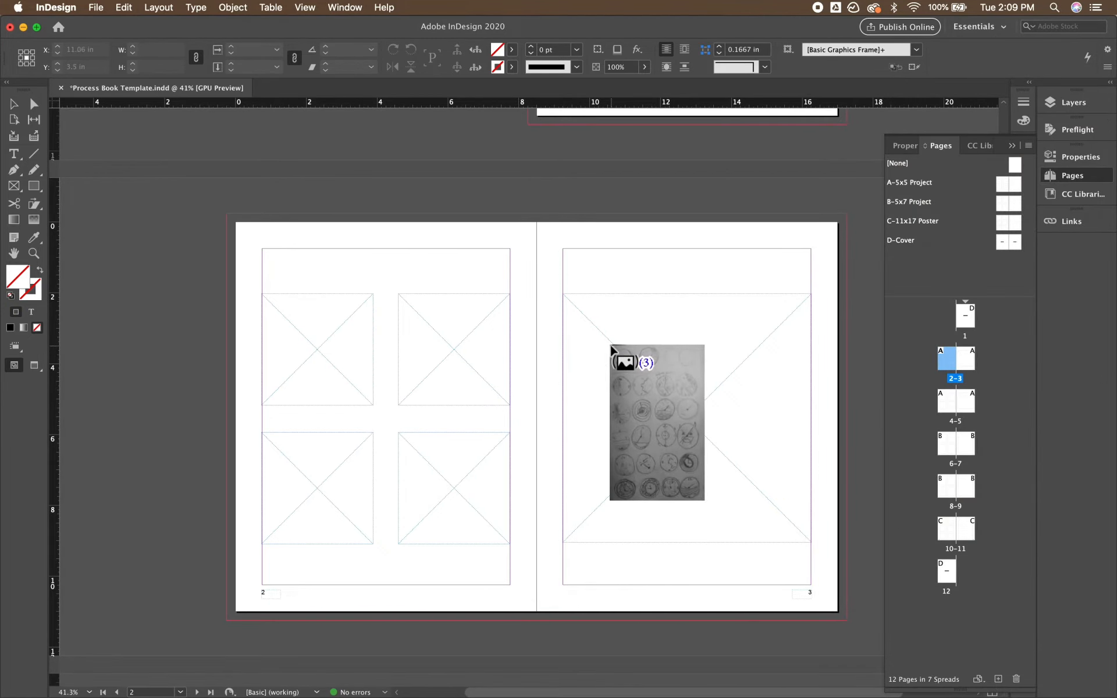
pyautogui.click(336, 312)
pyautogui.click(447, 317)
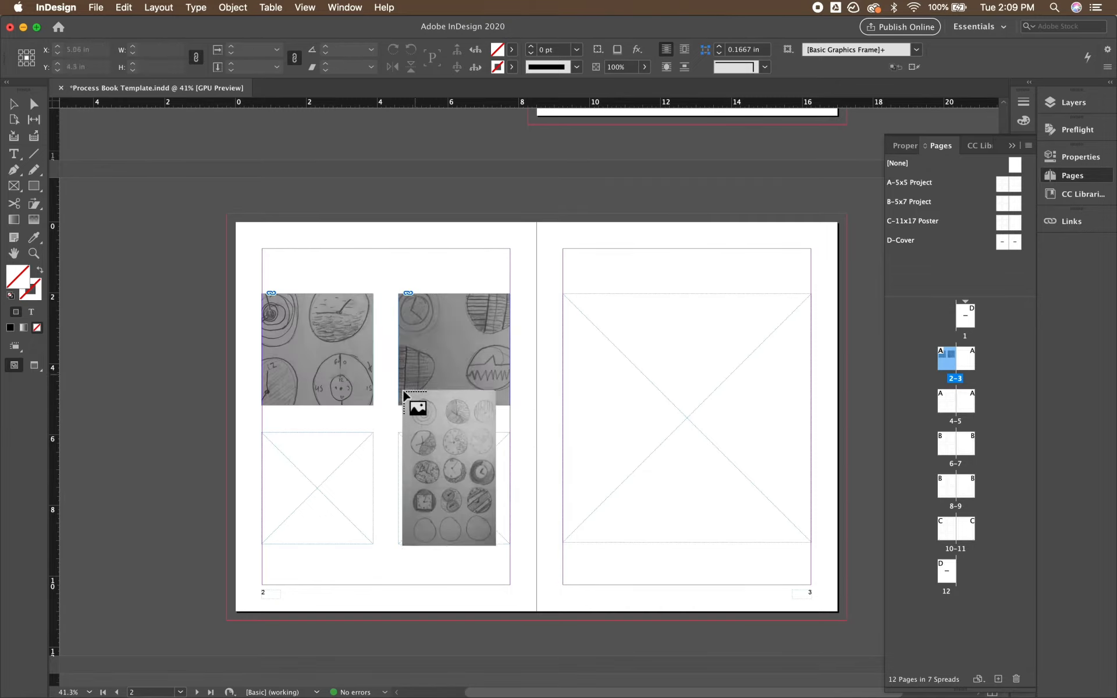
pyautogui.click(340, 461)
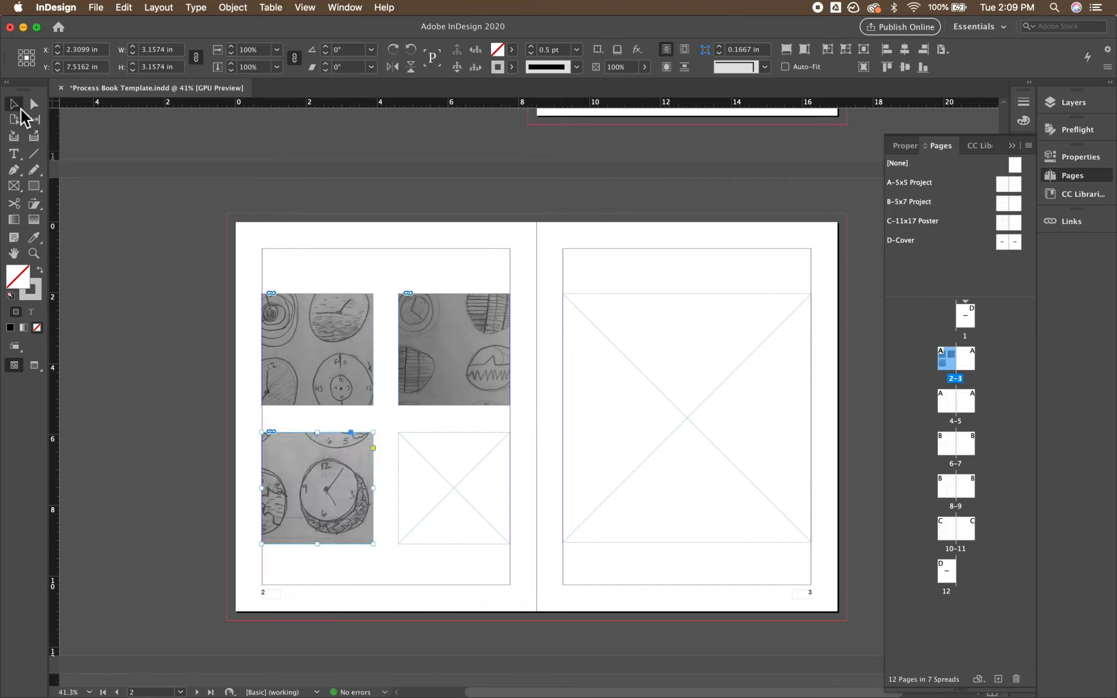
# Fill each of the three image frames on page 2 proportionally with its placed sketch photo.
pyautogui.click(347, 333)
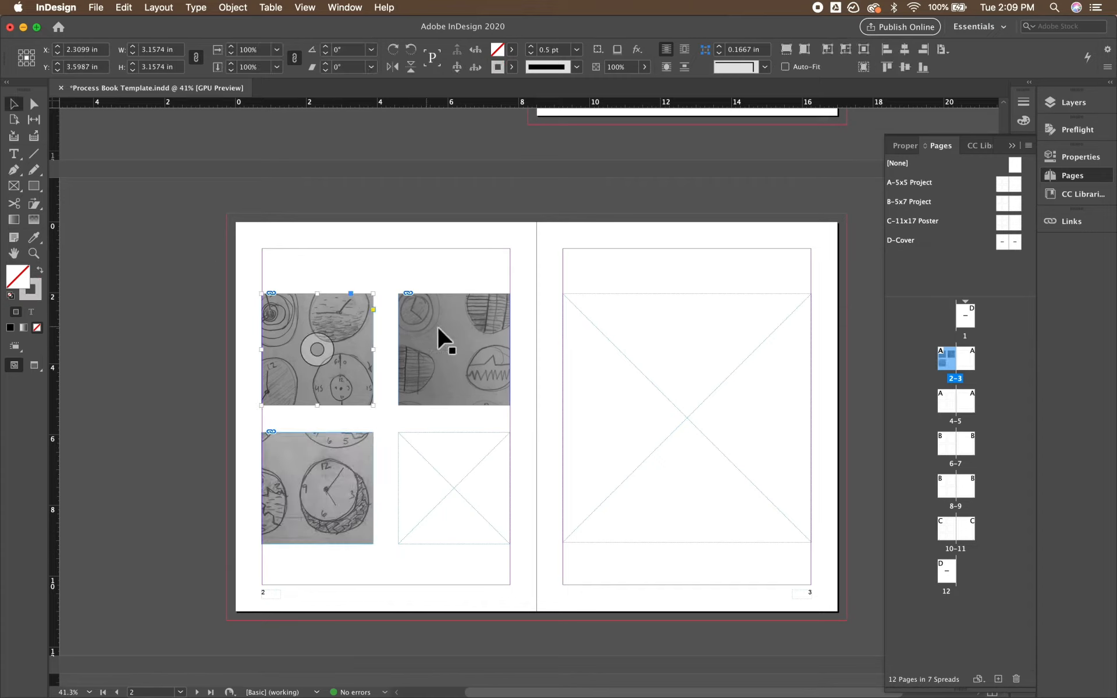
pyautogui.click(786, 49)
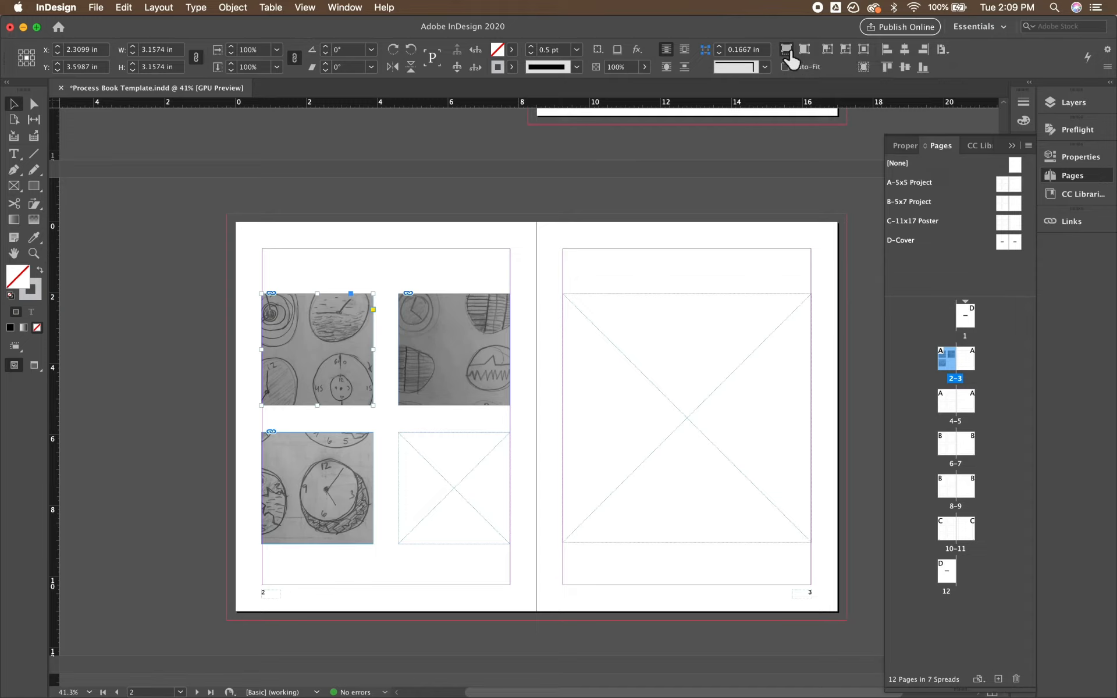
pyautogui.click(445, 333)
pyautogui.click(804, 55)
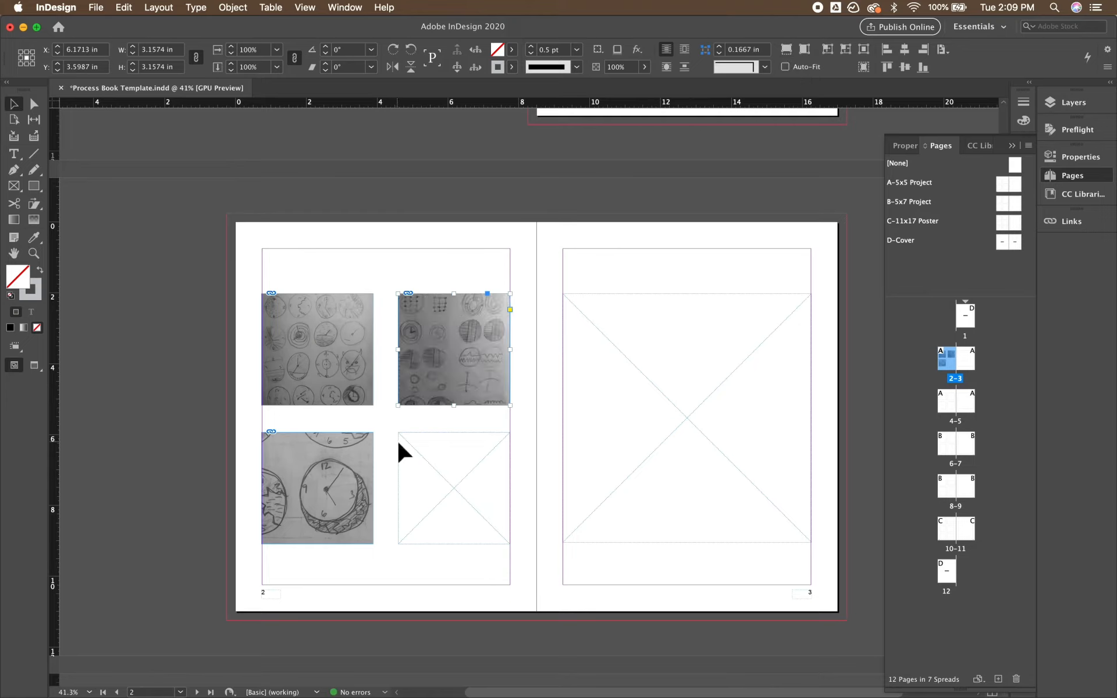
pyautogui.click(335, 472)
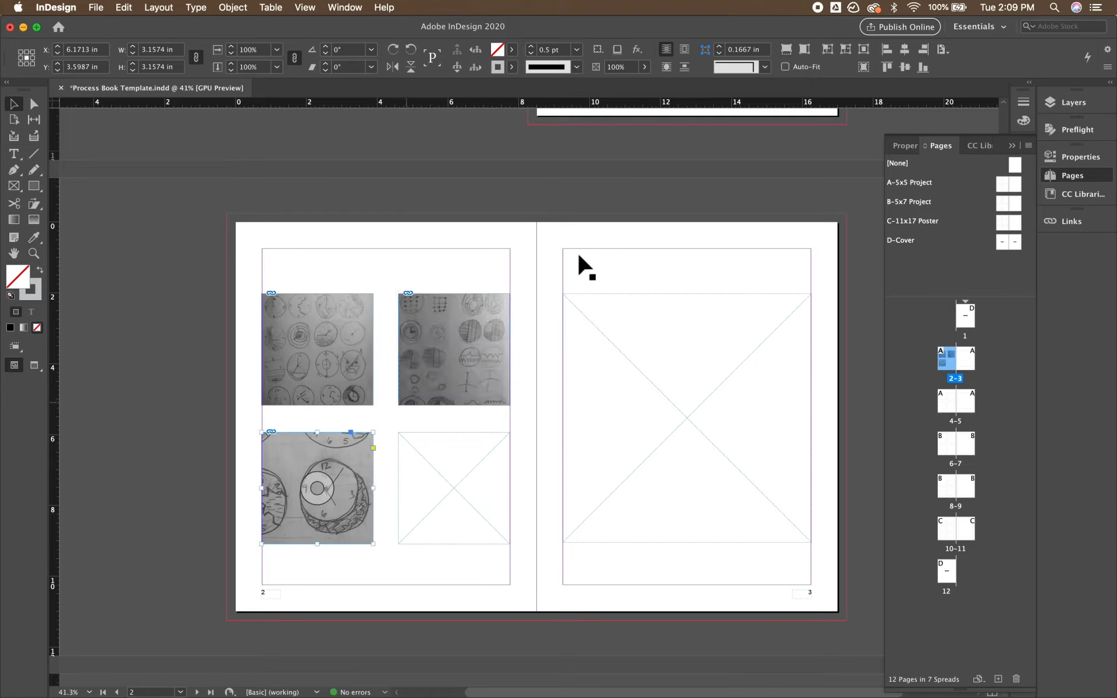
pyautogui.click(786, 51)
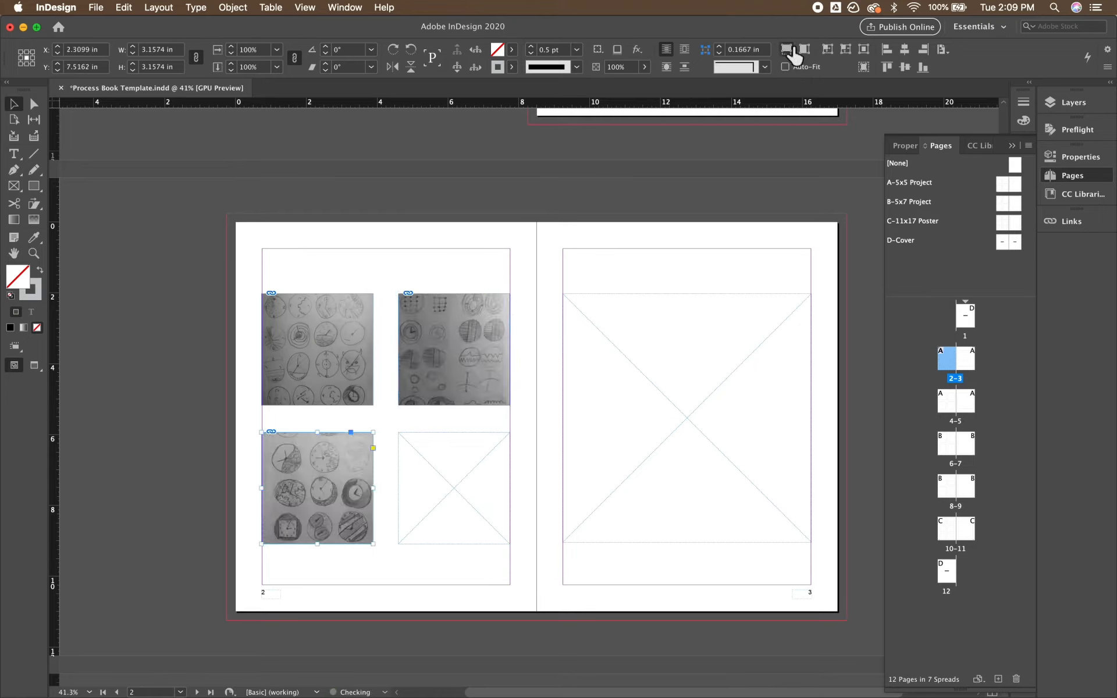
# Check how far the photo content extends beyond the crop in each of page 2's three filled frames.
pyautogui.click(330, 491)
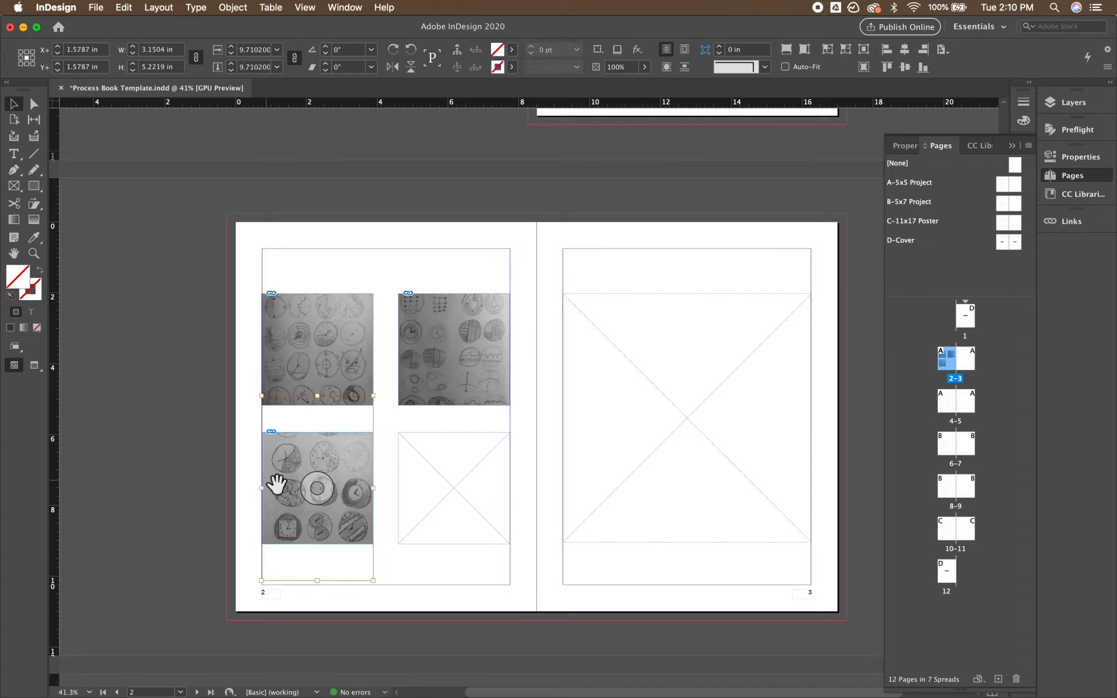
pyautogui.click(325, 348)
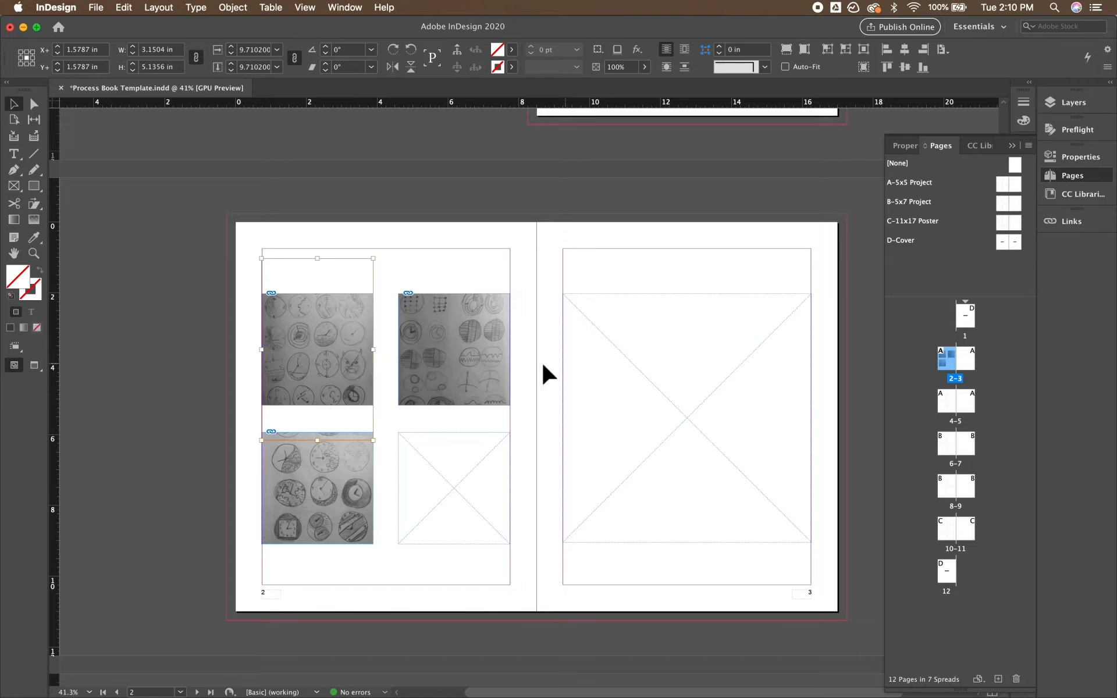
pyautogui.click(458, 341)
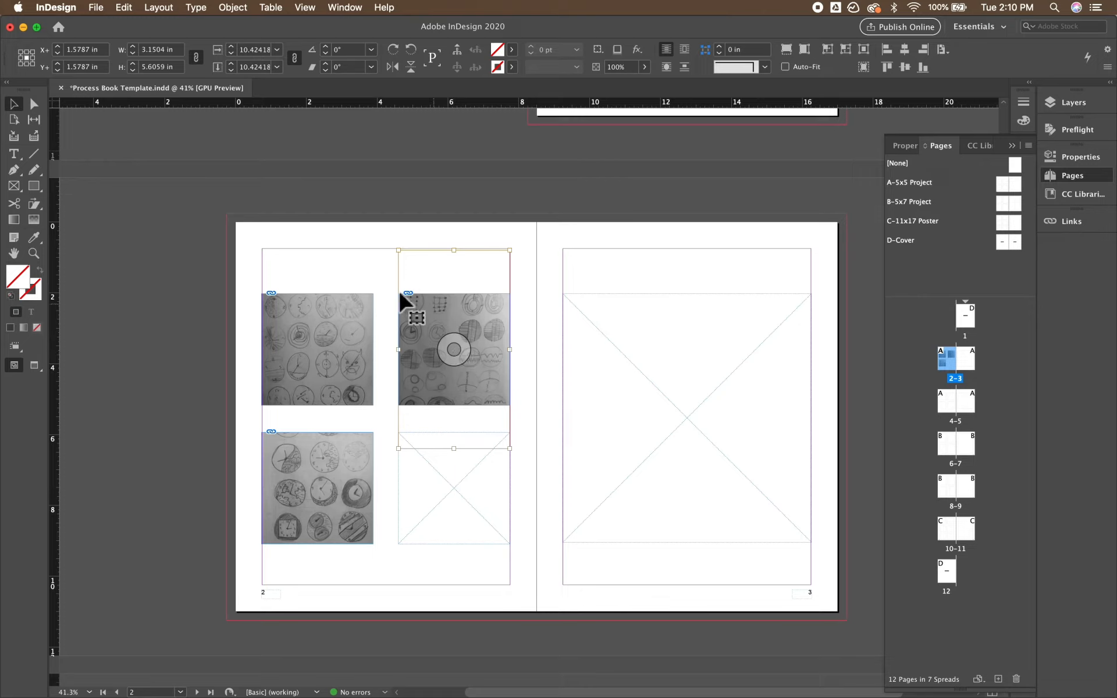
# Try shifting the upper-right image frame on page 2 to the left, and undo the move.
pyautogui.click(382, 278)
pyautogui.click(404, 305)
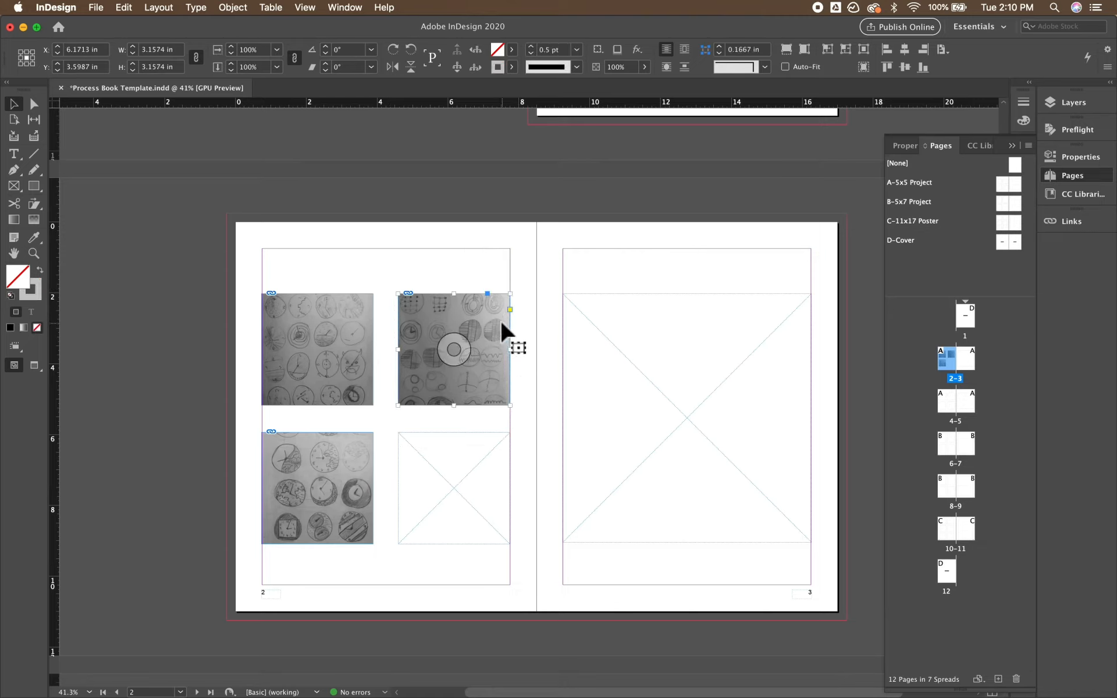
pyautogui.moveTo(500, 319); pyautogui.dragTo(454, 319)
pyautogui.press('super+z')
# Reposition the photo upward inside page 2's upper-right frame, keeping the frame in place and fully covered.
pyautogui.click(459, 351)
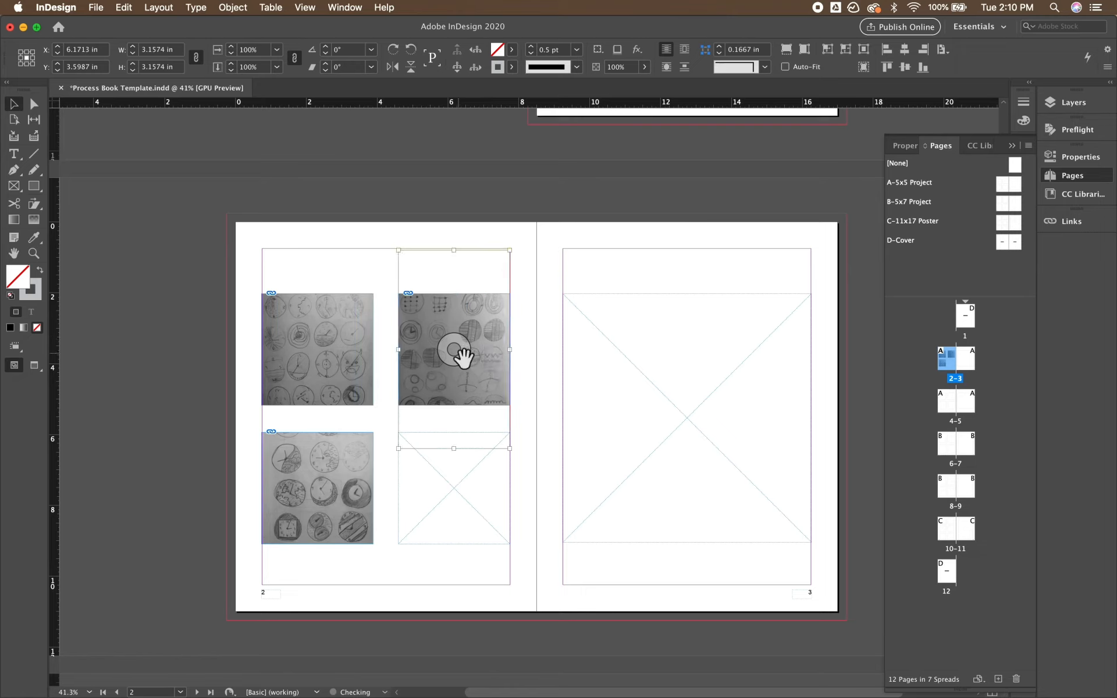
pyautogui.moveTo(458, 352); pyautogui.dragTo(443, 341)
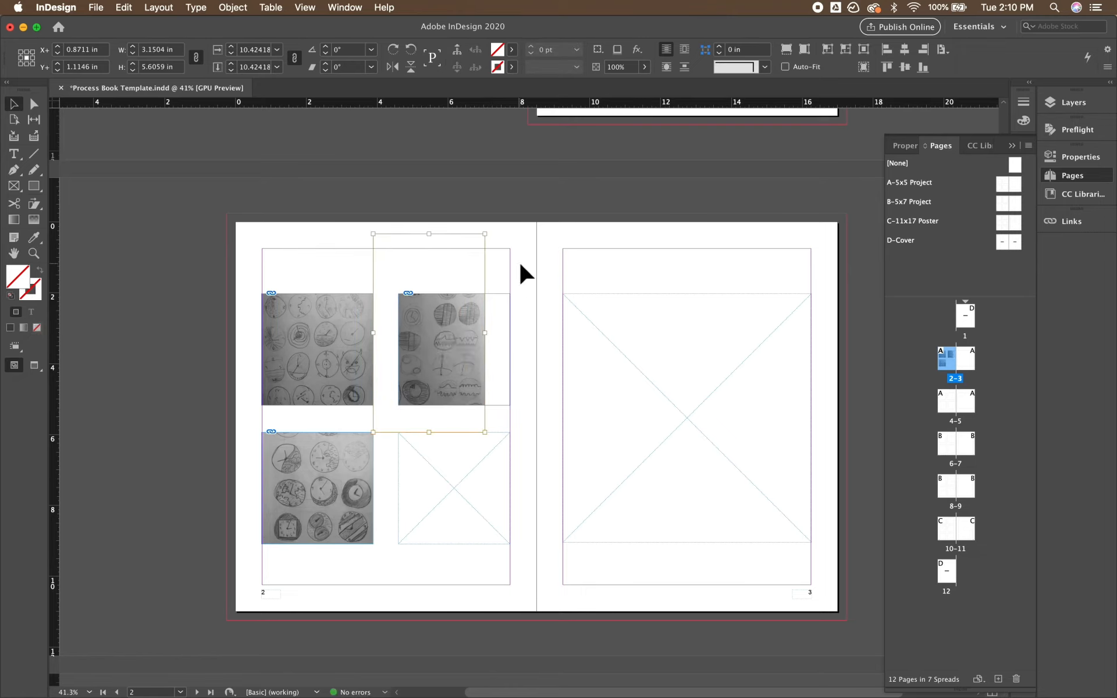
pyautogui.click(524, 262)
pyautogui.click(457, 350)
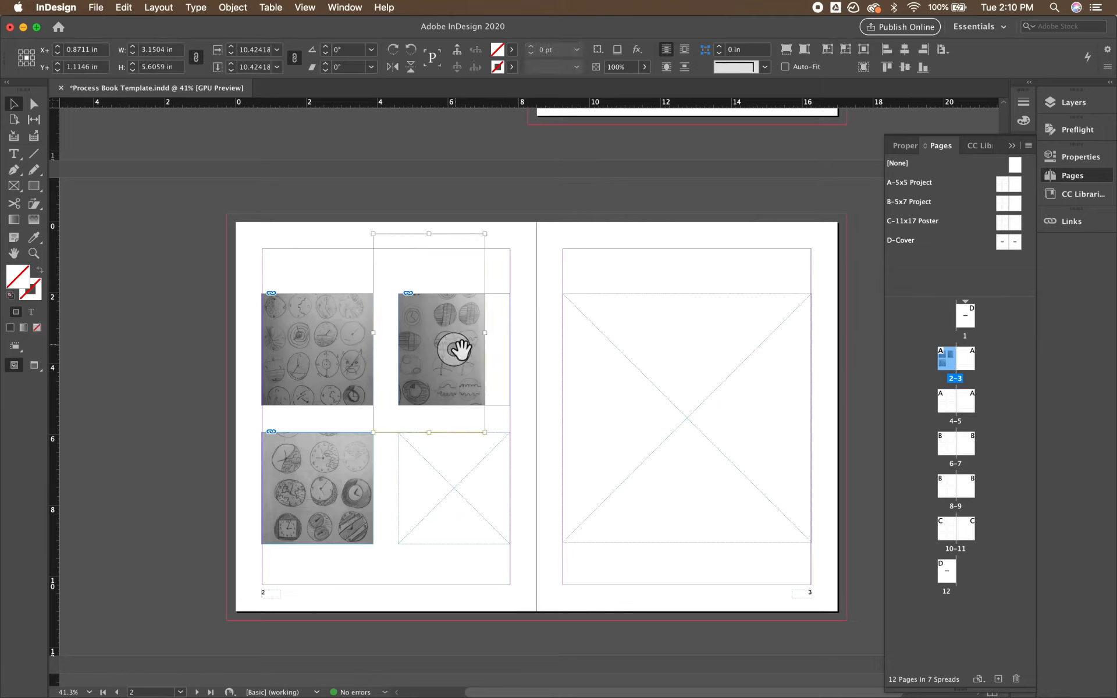
pyautogui.moveTo(460, 352); pyautogui.dragTo(532, 389)
pyautogui.click(498, 380)
pyautogui.press('super+z')
pyautogui.click(534, 417)
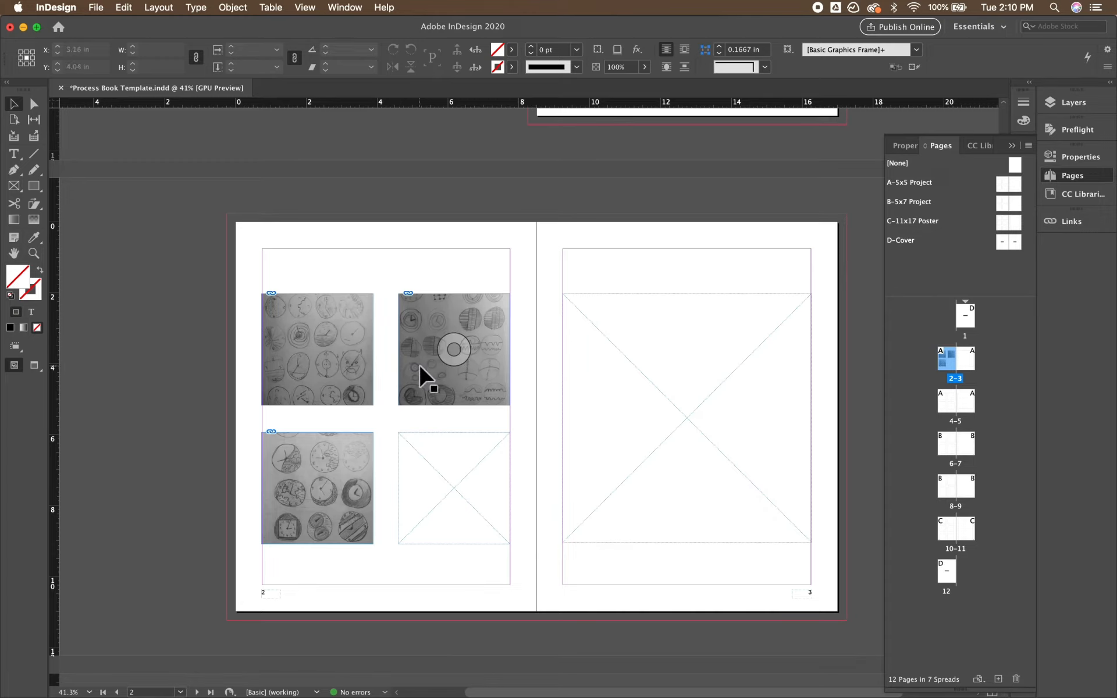
# Override and delete the empty lower-right image frame on page 2, previewing the spread without guides before and after.
pyautogui.press('w')
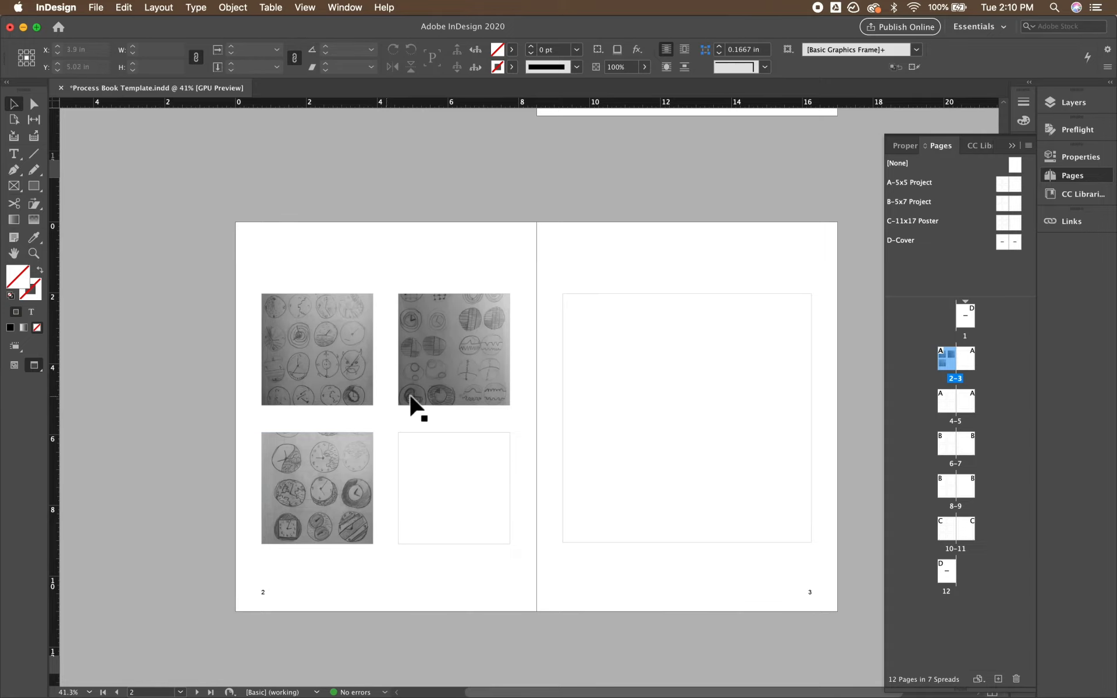
pyautogui.press('w')
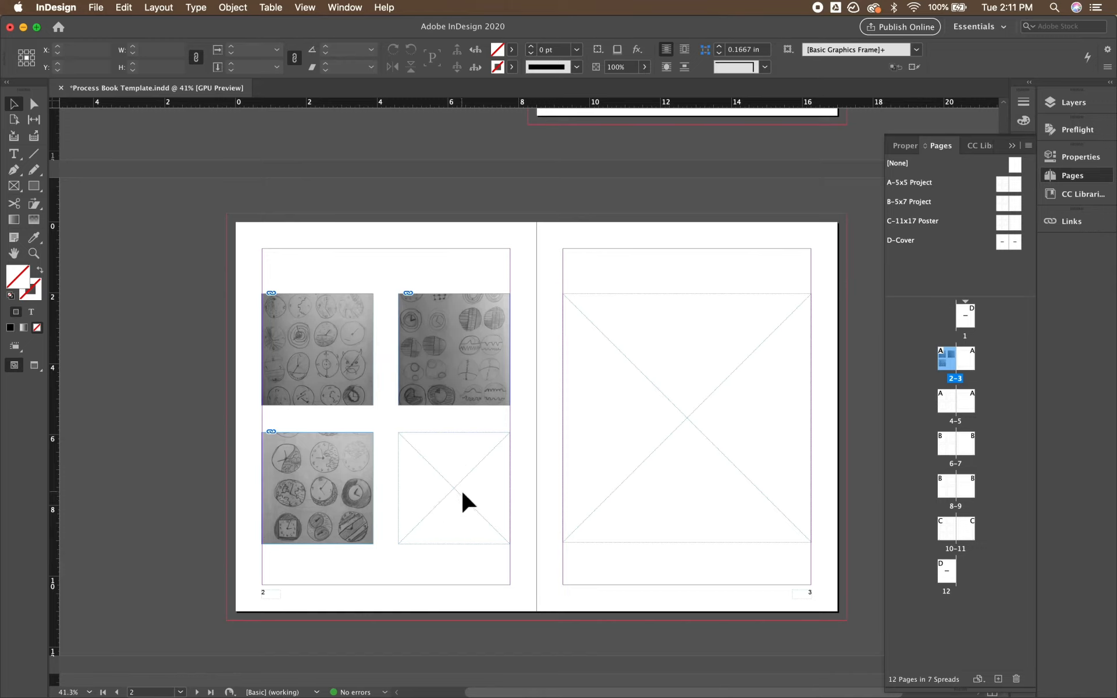
pyautogui.click(425, 441)
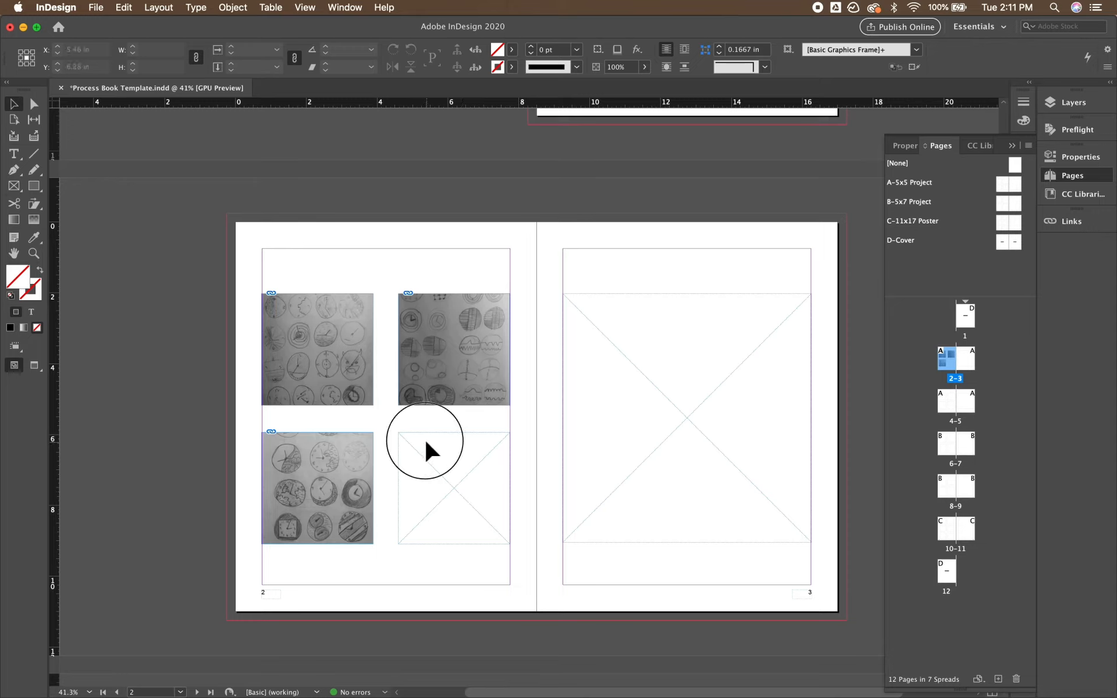
pyautogui.click(466, 499)
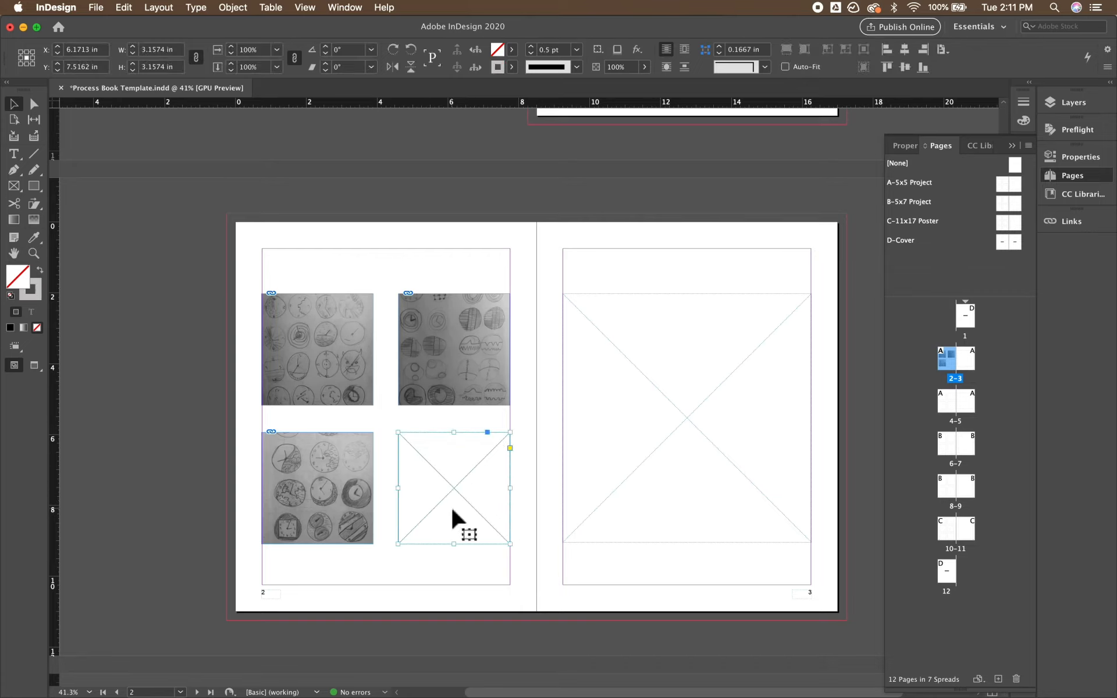
pyautogui.press('BackSpace')
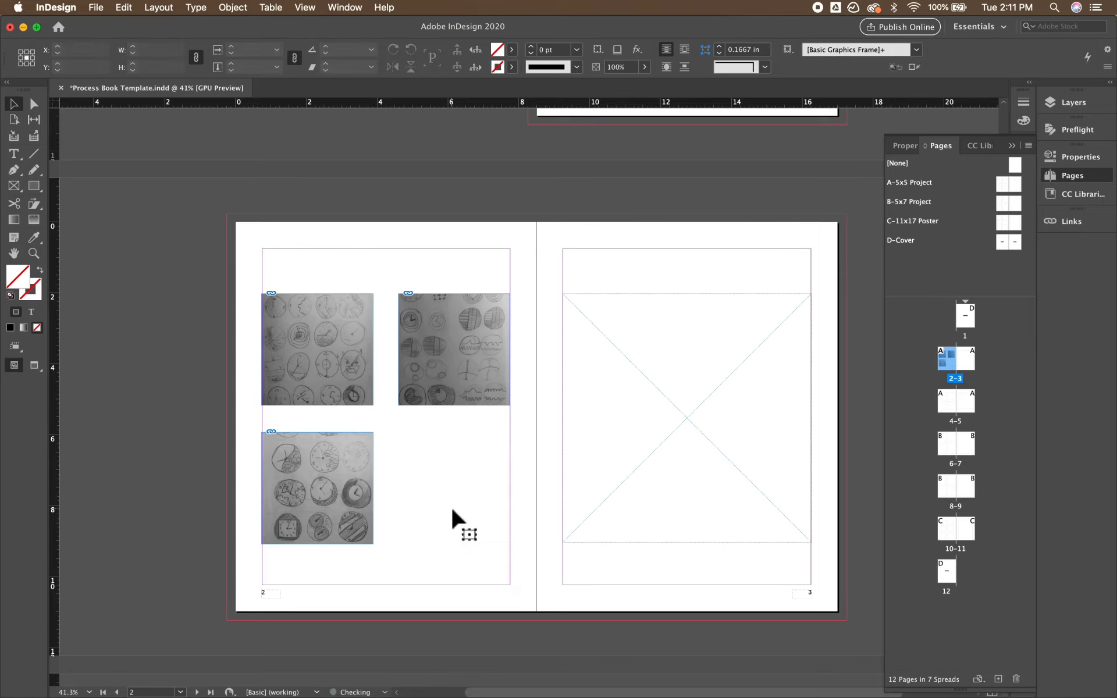
pyautogui.press('w')
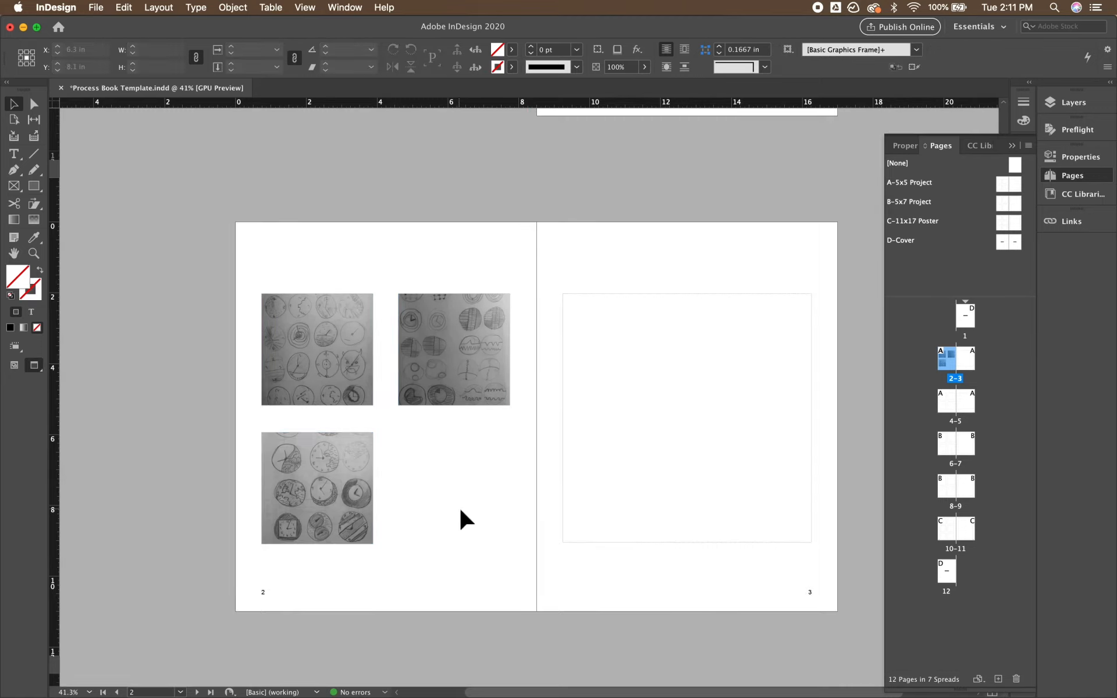
pyautogui.press('w')
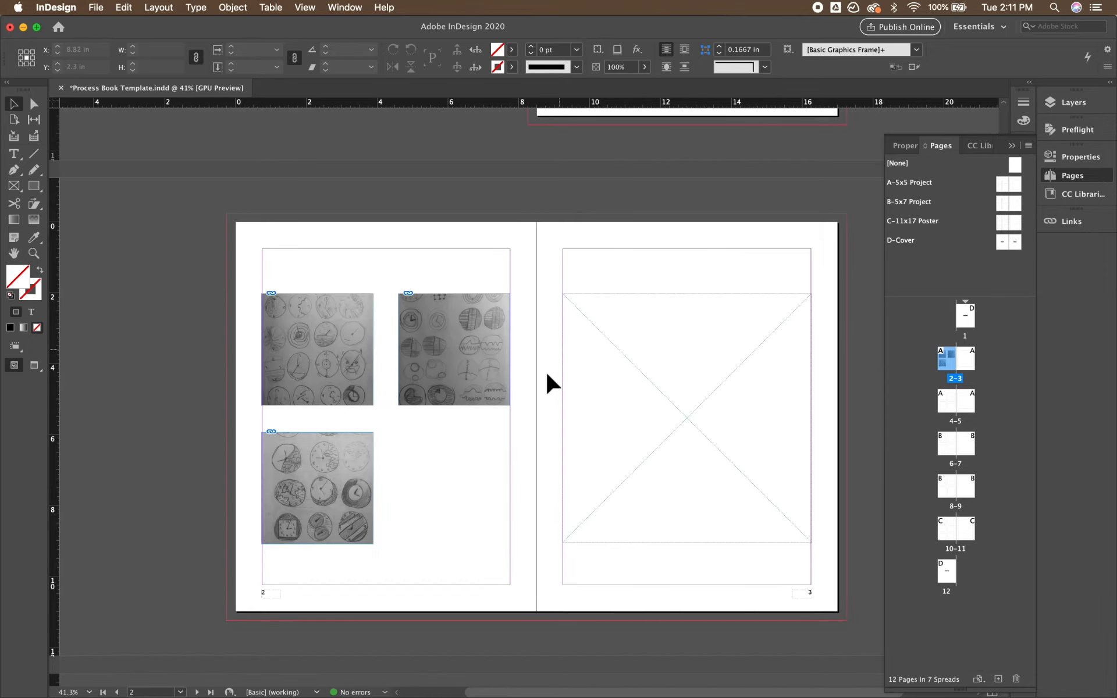
# Switch to Finder, collapse the Process folder and open the Finals folder.
pyautogui.moveTo(361, 696)
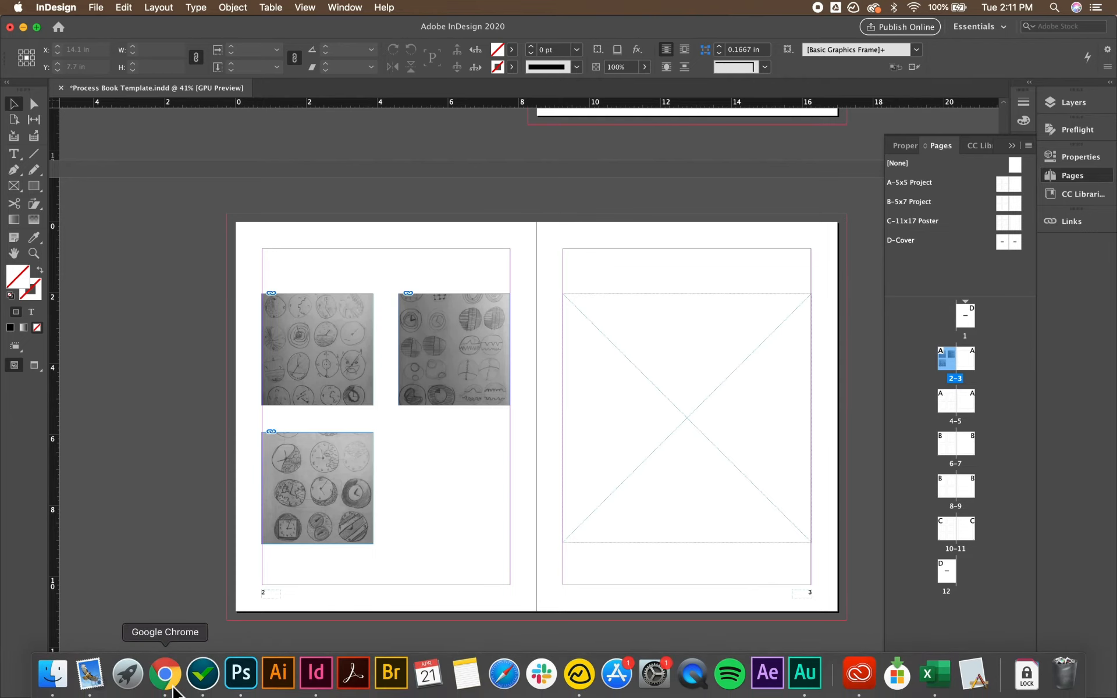
pyautogui.click(54, 674)
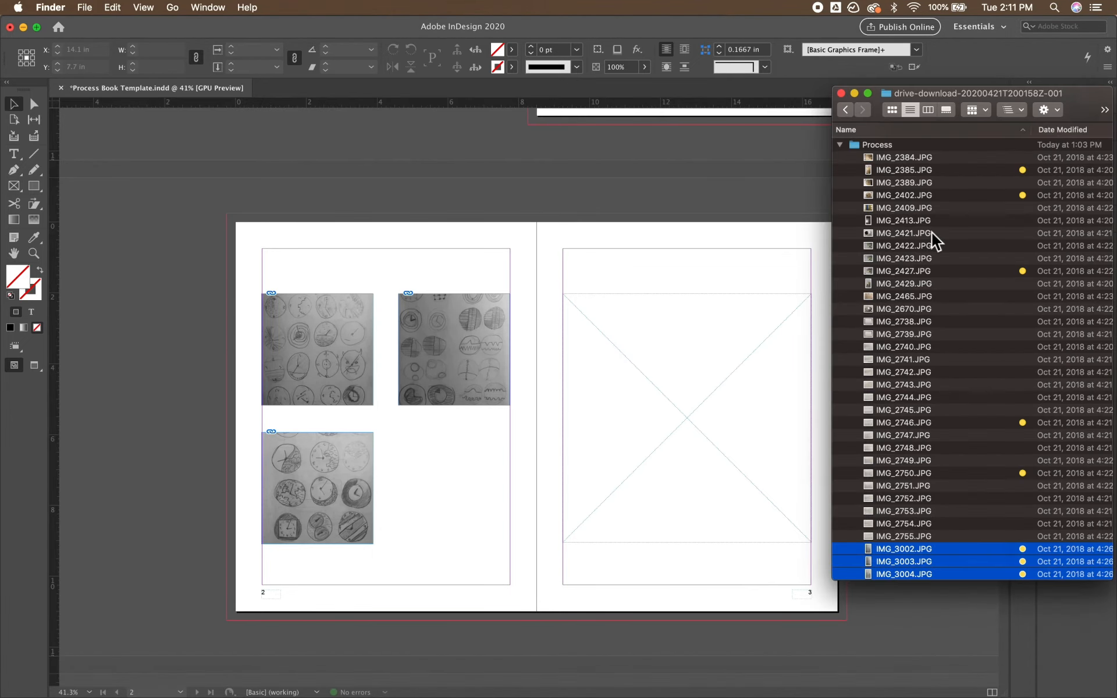
pyautogui.scroll(2, 931, 232)
pyautogui.click(842, 158)
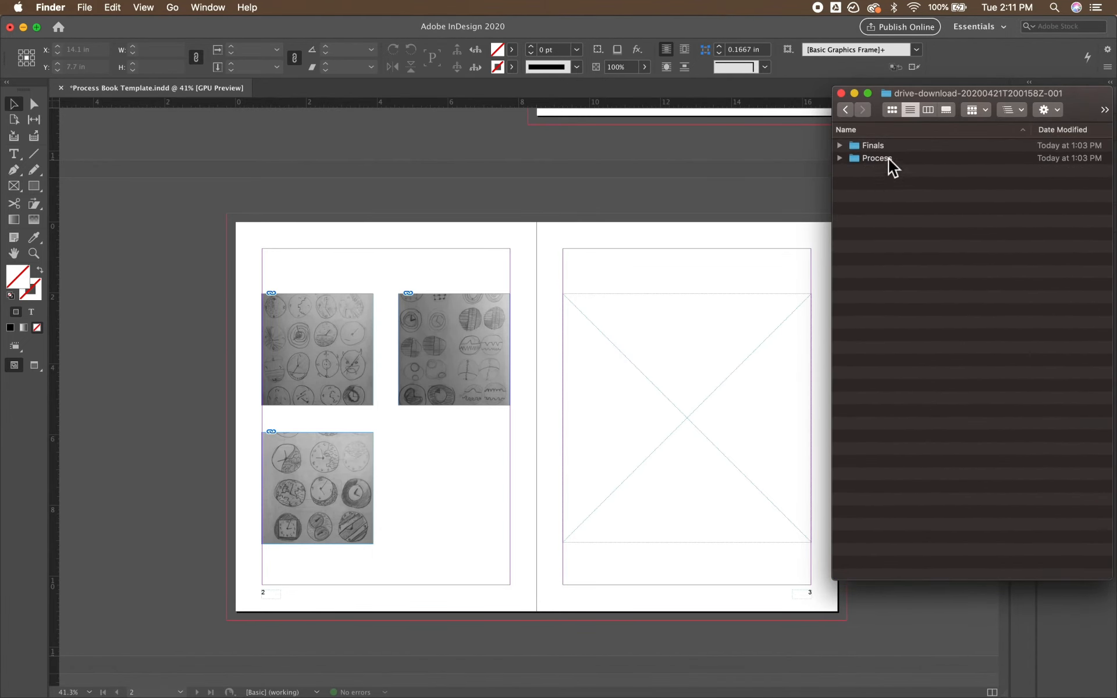
pyautogui.doubleClick(871, 149)
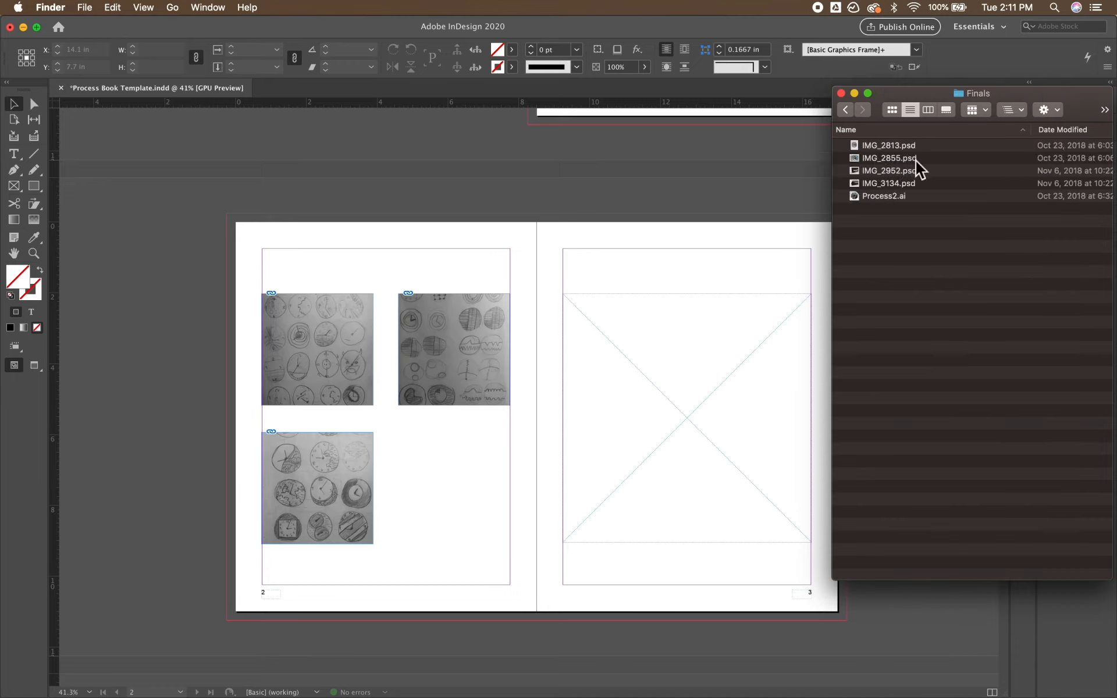
# Preview IMG_2813.psd from the Finals folder, place it in page 3's large frame and fill the frame proportionally.
pyautogui.click(897, 183)
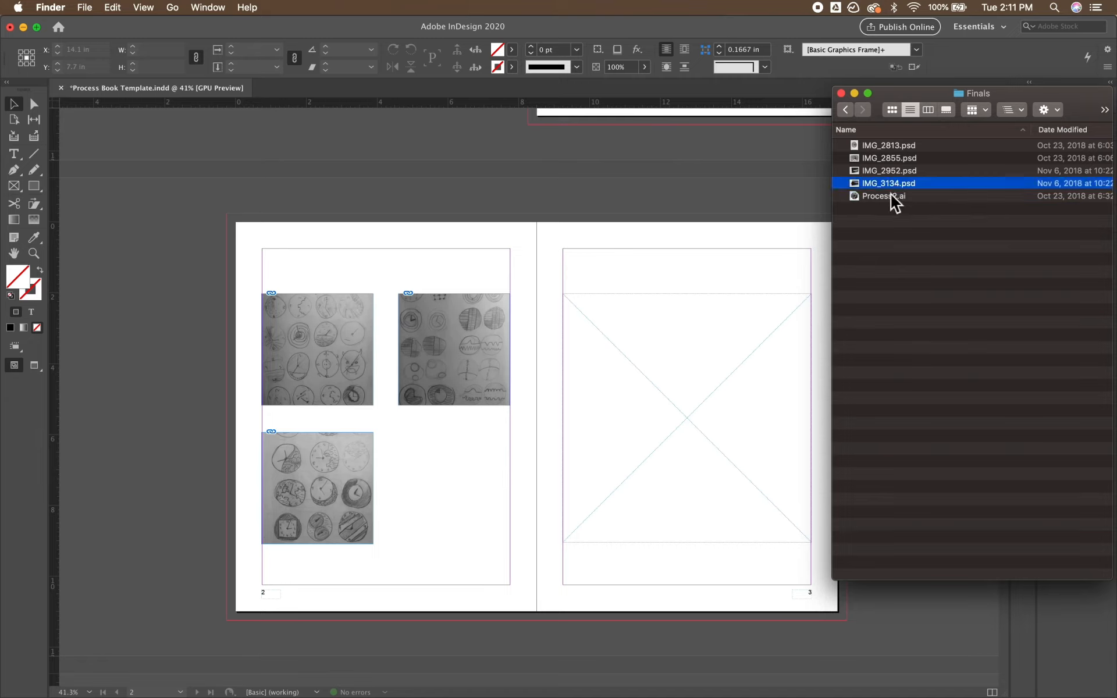
pyautogui.click(885, 161)
pyautogui.click(876, 149)
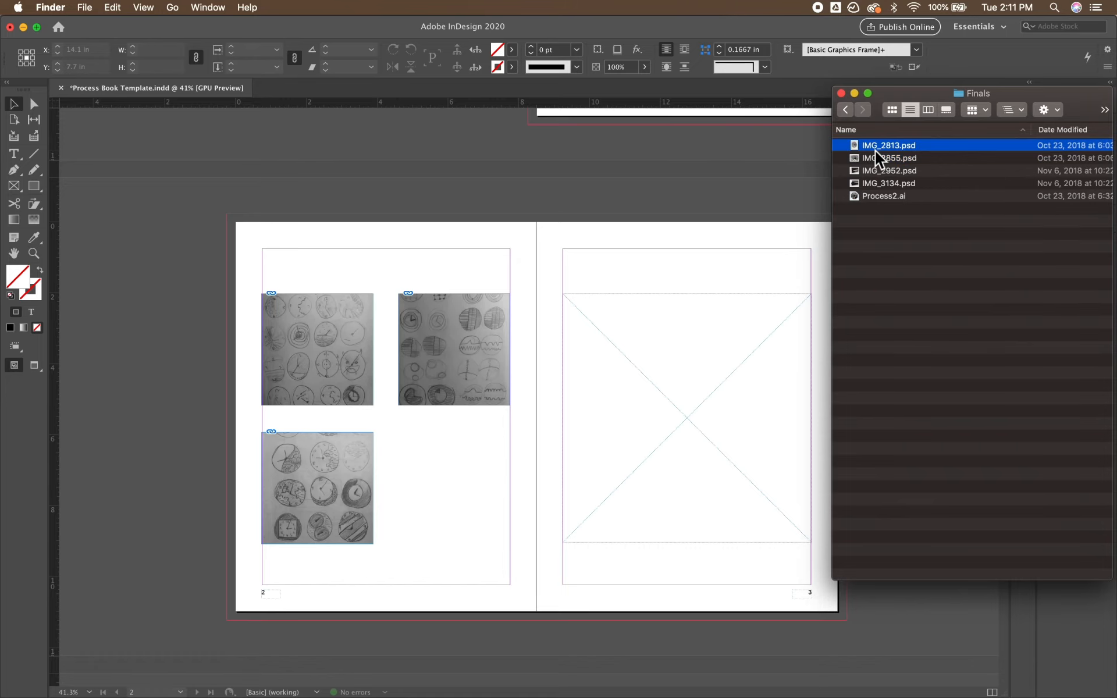
pyautogui.press('space')
pyautogui.press('space')
pyautogui.moveTo(875, 151); pyautogui.dragTo(698, 364)
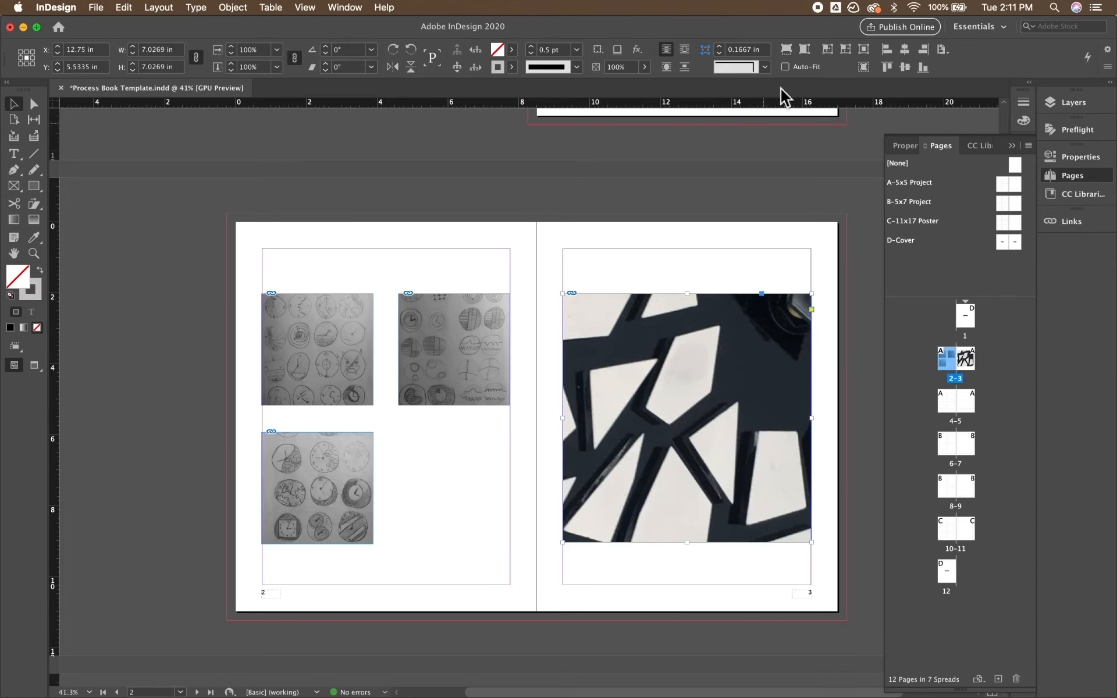
pyautogui.click(786, 50)
# Rotate the clock photo 90° inside page 3's frame and nudge it to the right.
pyautogui.click(812, 262)
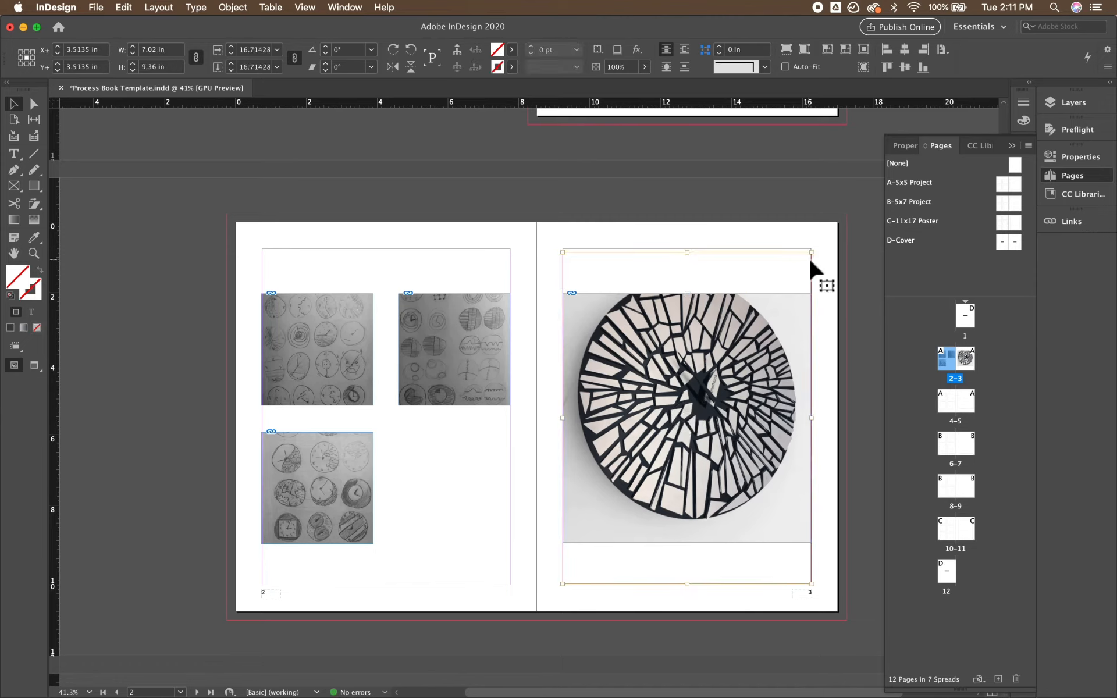
pyautogui.moveTo(823, 250); pyautogui.dragTo(559, 357)
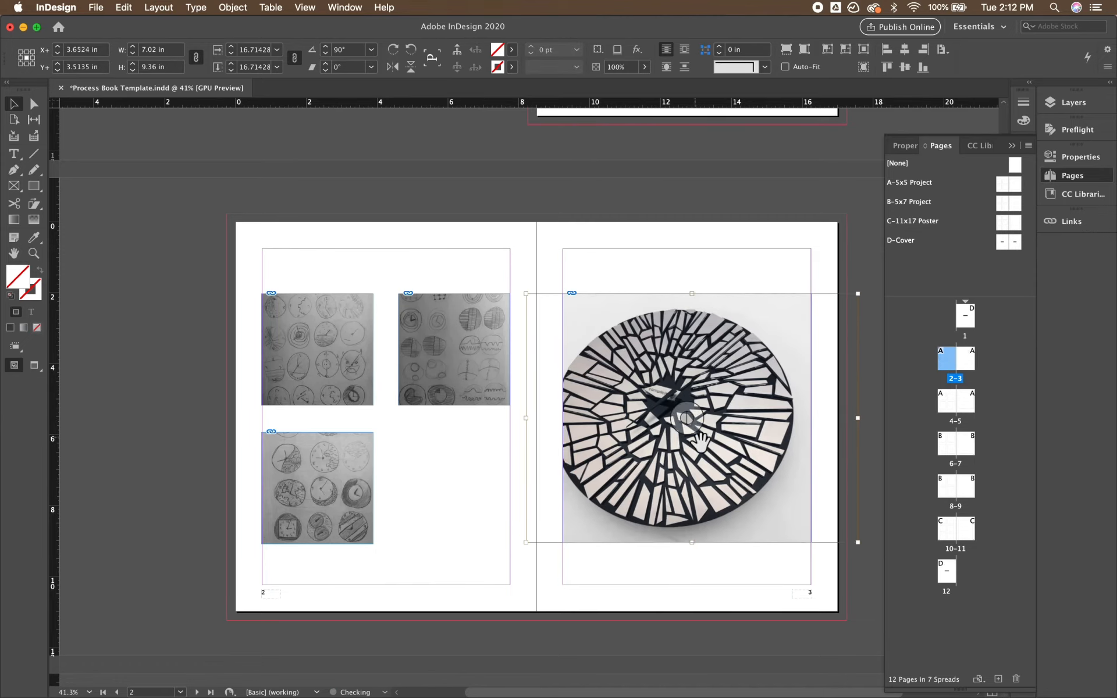
pyautogui.hotkey('shift', 'Right')
pyautogui.hotkey('shift', 'Right')
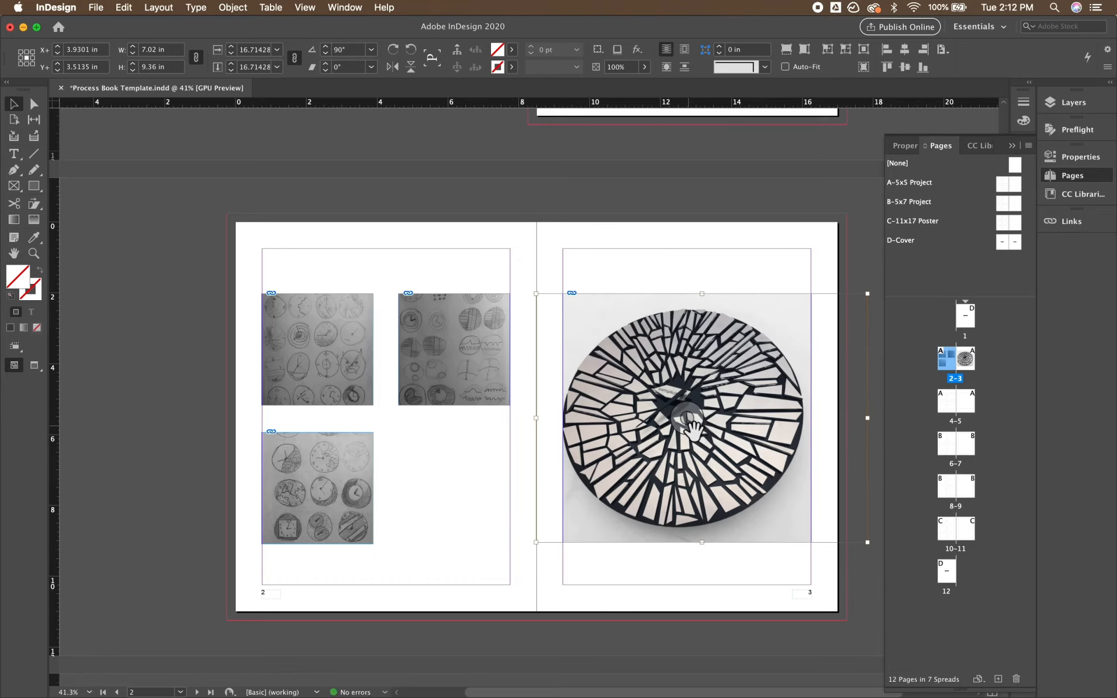
pyautogui.hotkey('shift', 'Right')
pyautogui.hotkey('shift', 'Right')
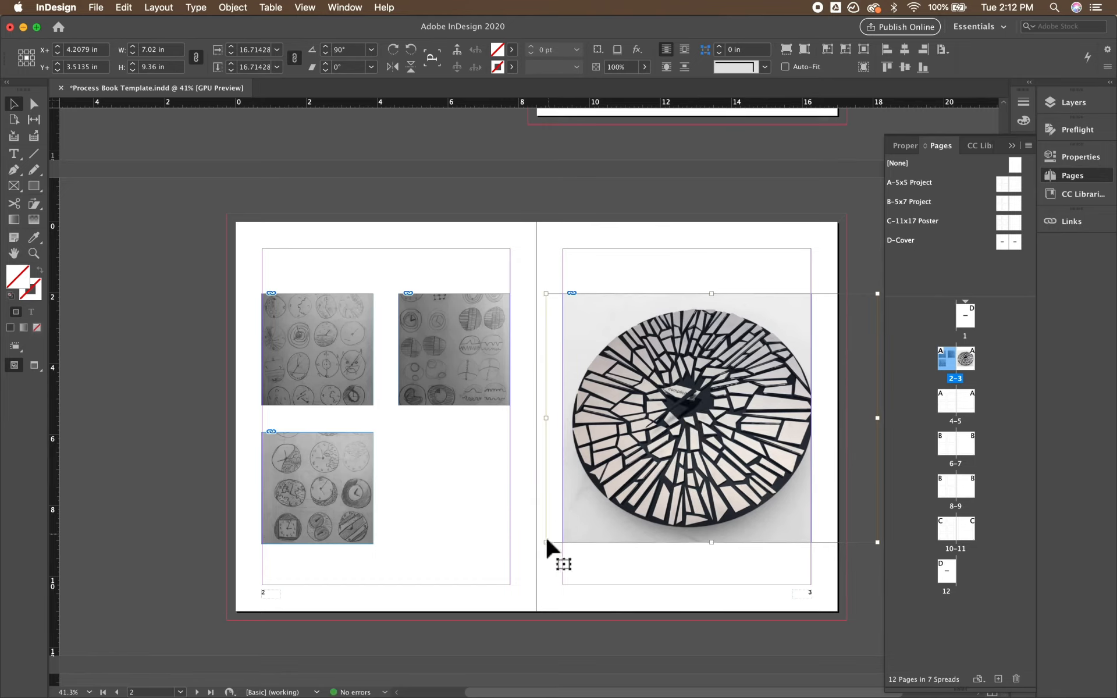
# Try enlarging the clock photo inside page 3's frame, undo it, and preview the spread without guides.
pyautogui.moveTo(541, 294); pyautogui.dragTo(510, 267)
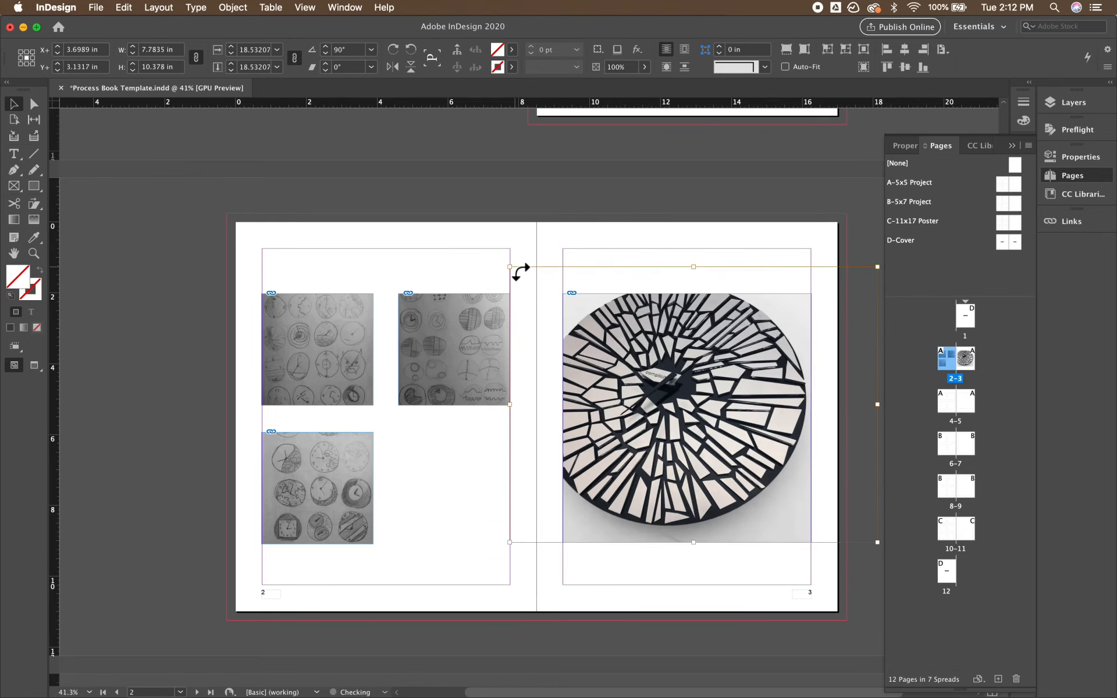
pyautogui.press('super+z')
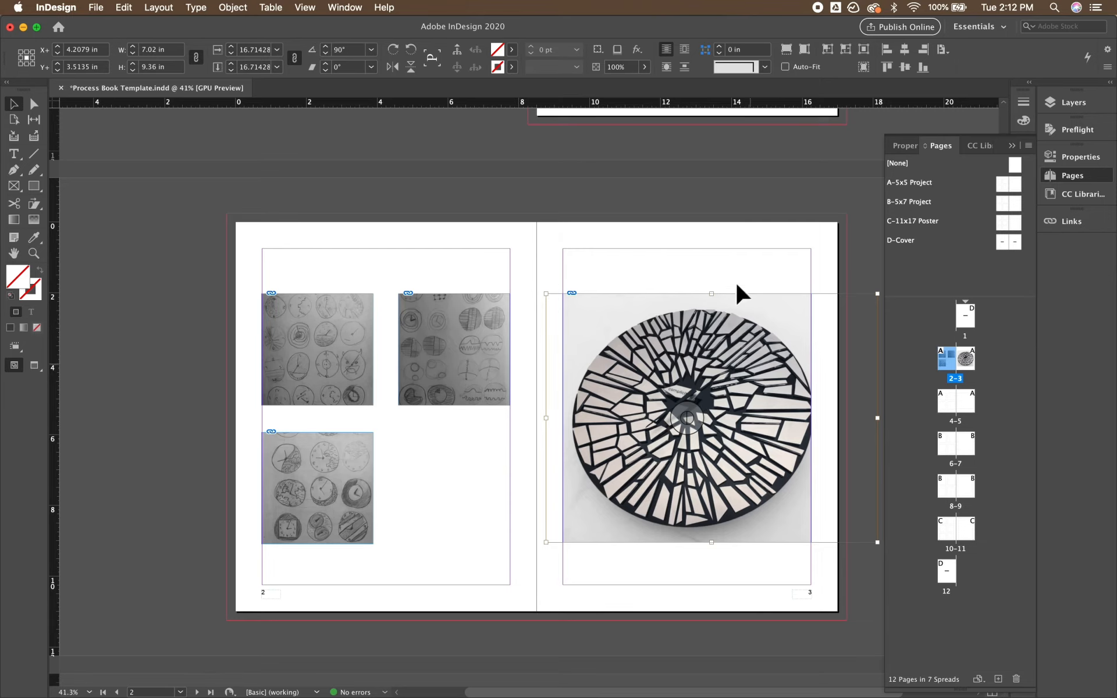
pyautogui.click(642, 249)
pyautogui.press('w')
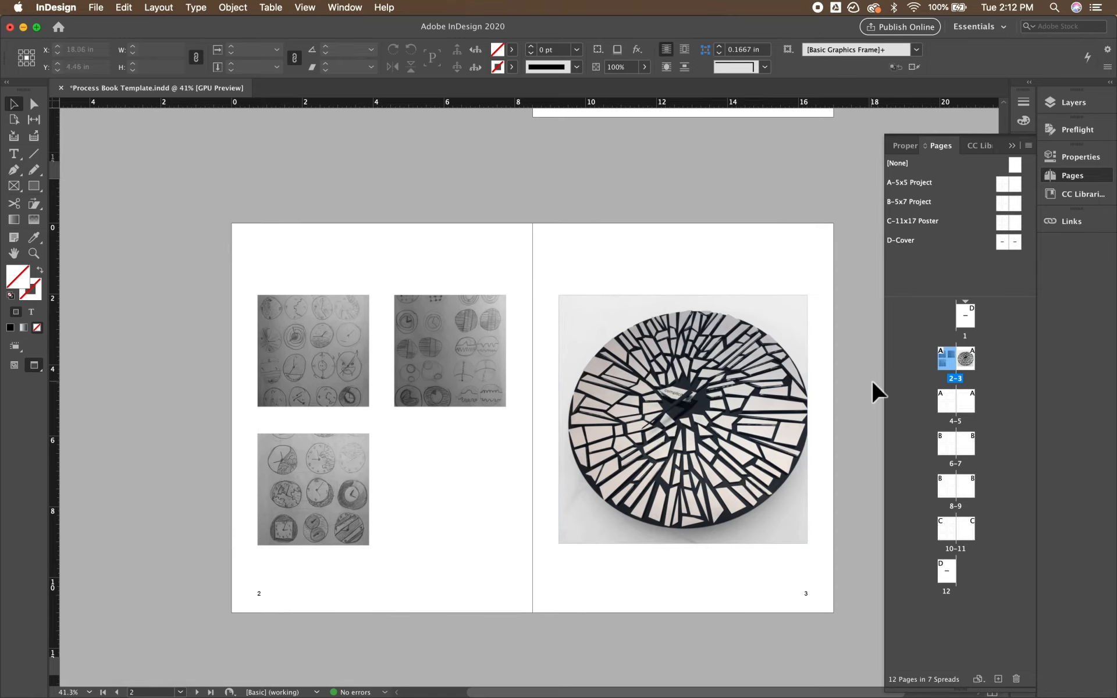
# Compare the empty image frames on spread 4-5 with the filled spread 2-3.
pyautogui.scroll(-1, 832, 378)
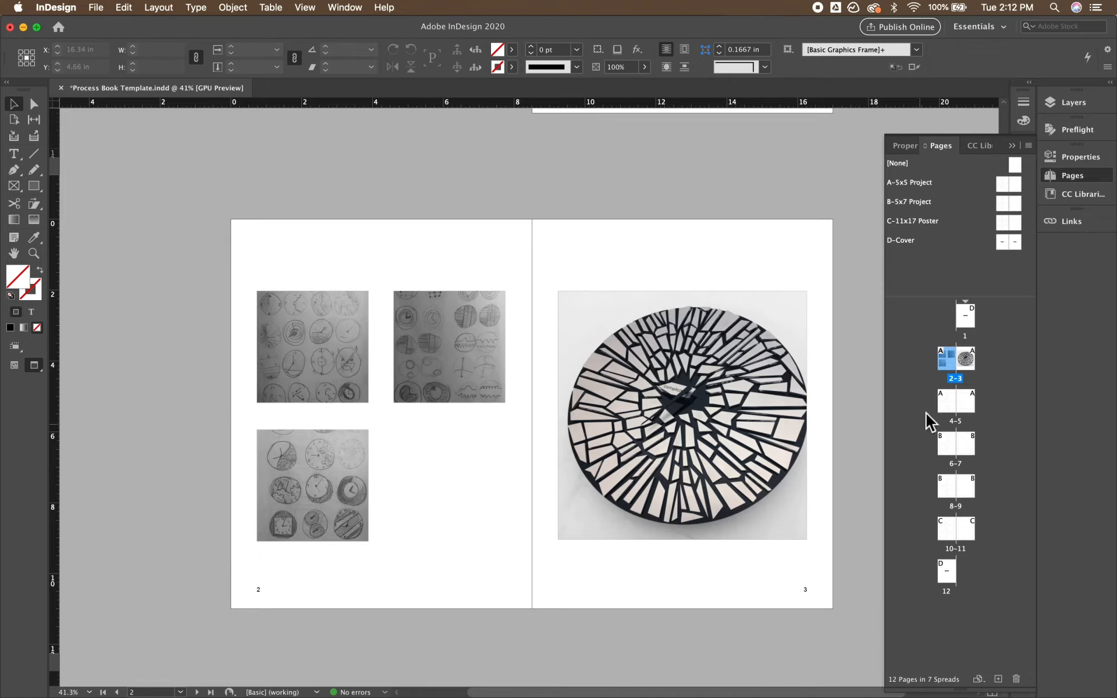
pyautogui.click(952, 405)
pyautogui.doubleClick(953, 405)
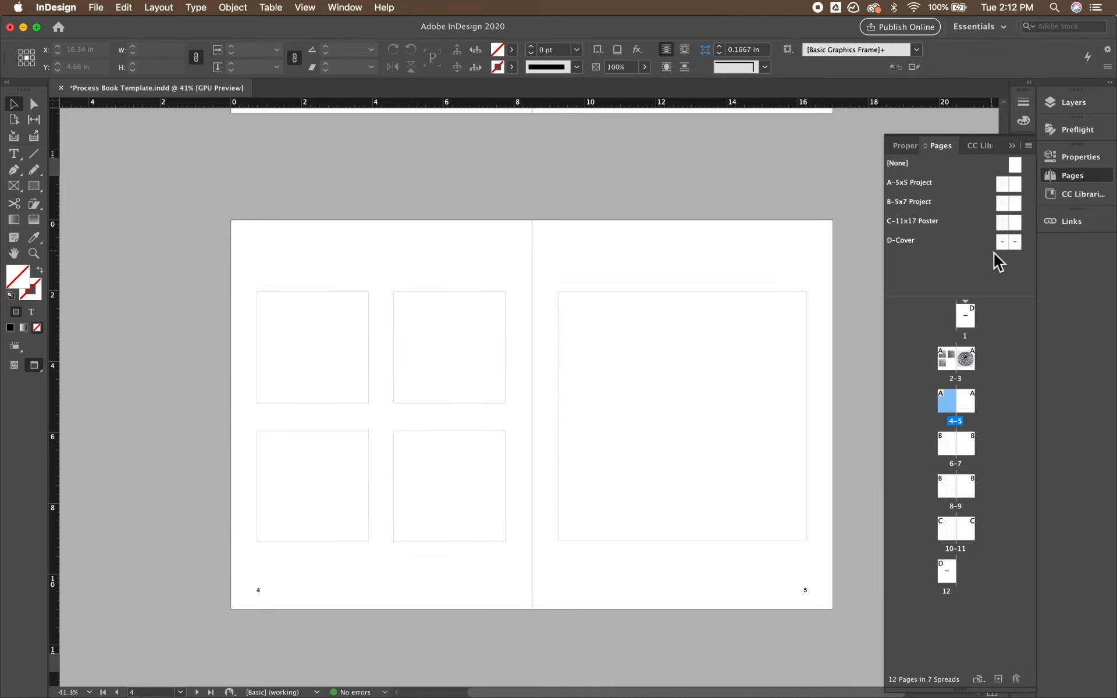
pyautogui.doubleClick(959, 366)
# Lengthen page 2's upper-right photo frame to about 4.8 in, aligning its top with the neighbouring photo and trimming its lower edge.
pyautogui.click(444, 400)
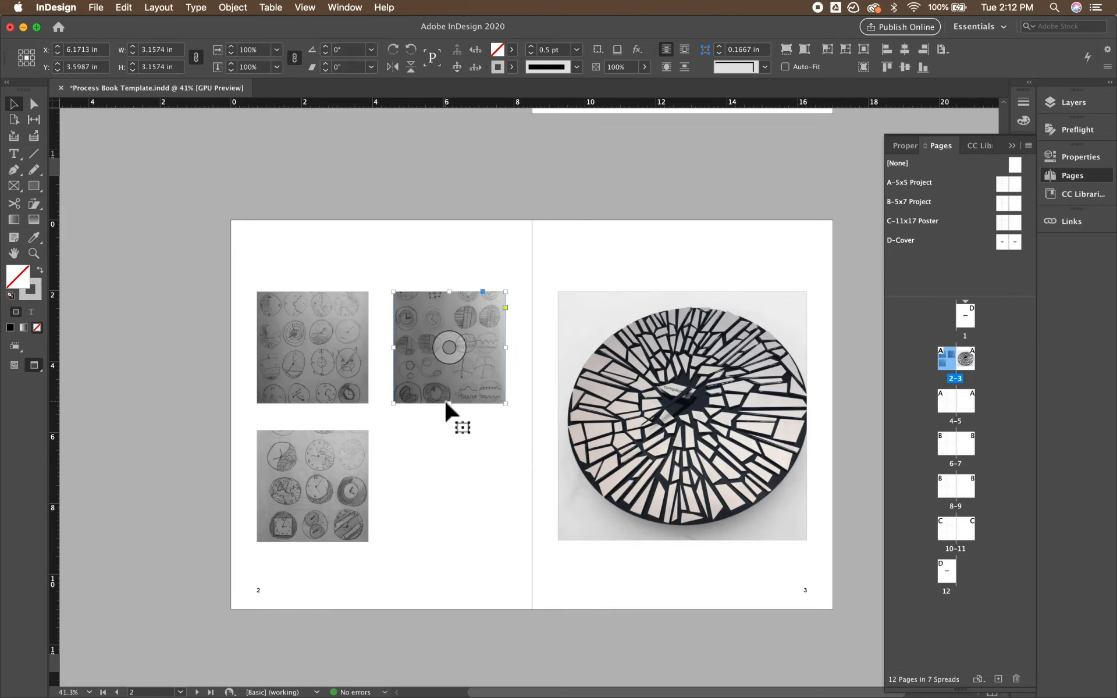
pyautogui.moveTo(449, 404); pyautogui.dragTo(455, 447)
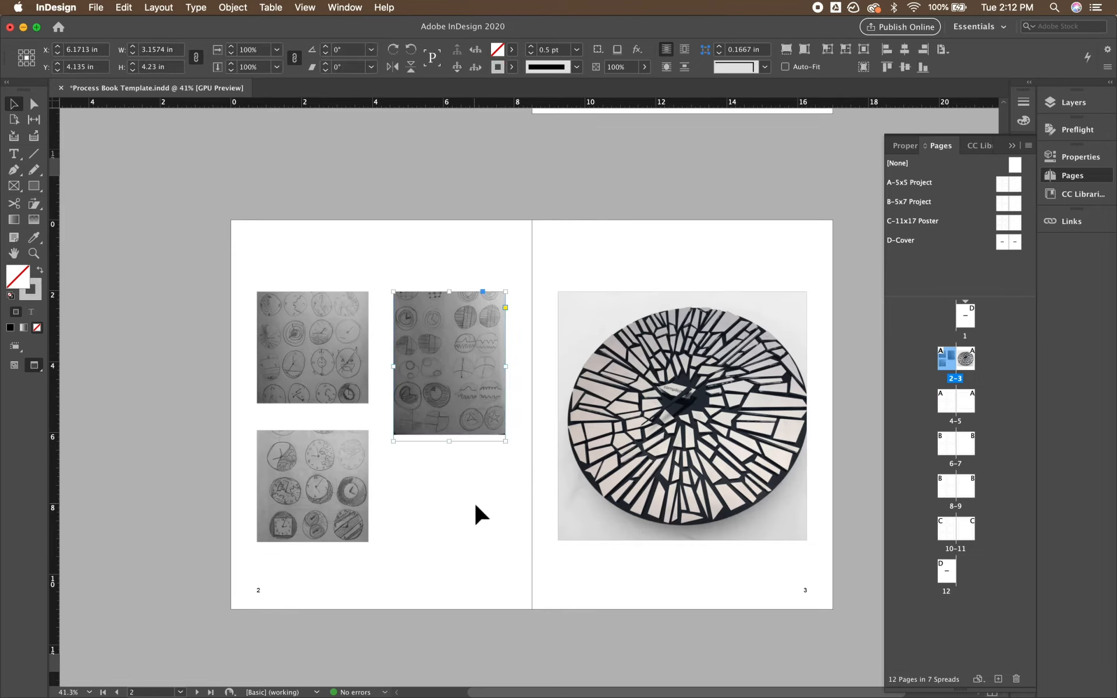
pyautogui.moveTo(450, 291)
pyautogui.mouseDown()
pyautogui.moveTo(452, 267)
pyautogui.moveTo(444, 342)
pyautogui.moveTo(451, 271)
pyautogui.mouseUp()
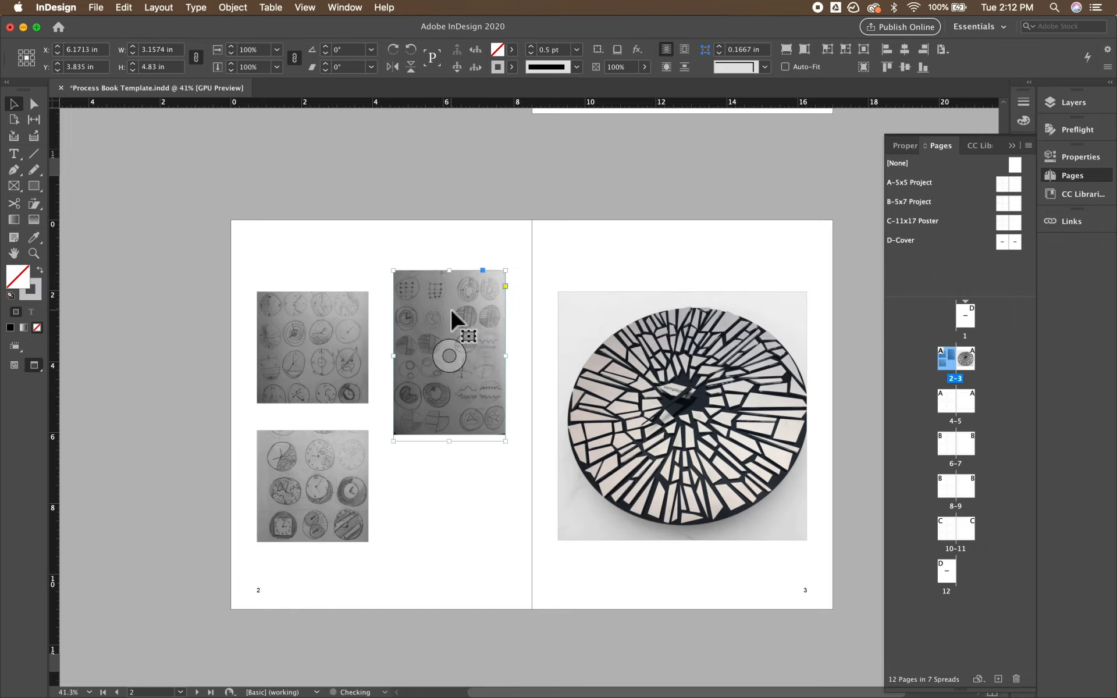
pyautogui.moveTo(454, 317)
pyautogui.mouseDown()
pyautogui.moveTo(457, 334)
pyautogui.moveTo(453, 325)
pyautogui.mouseUp()
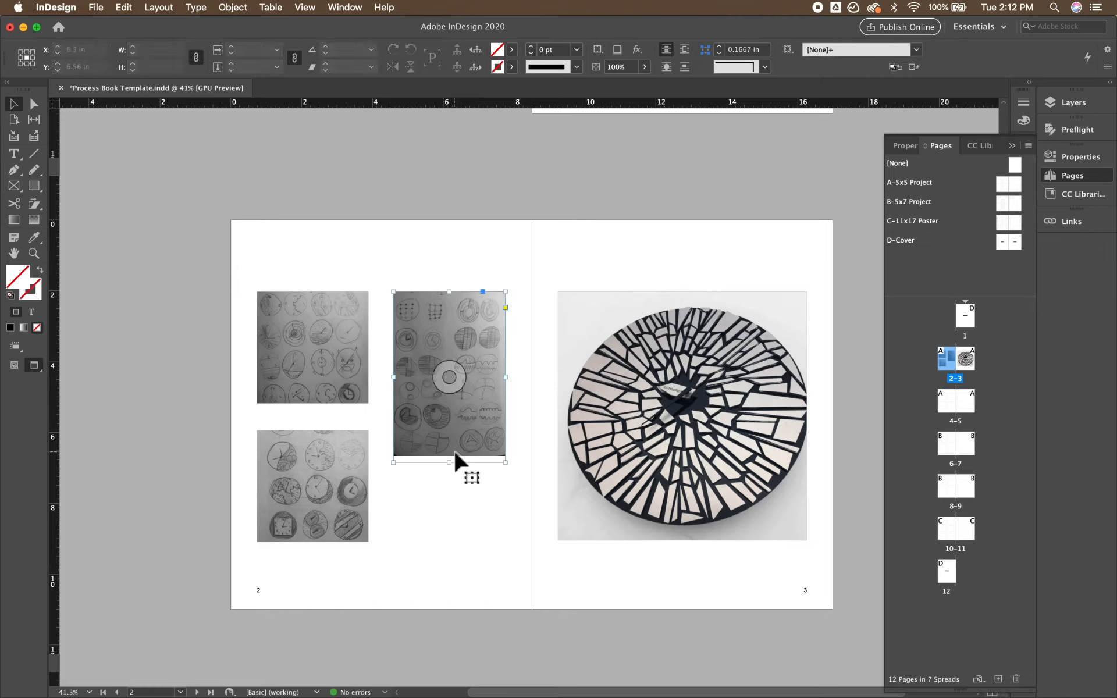
pyautogui.moveTo(450, 462); pyautogui.dragTo(449, 455)
pyautogui.click(433, 504)
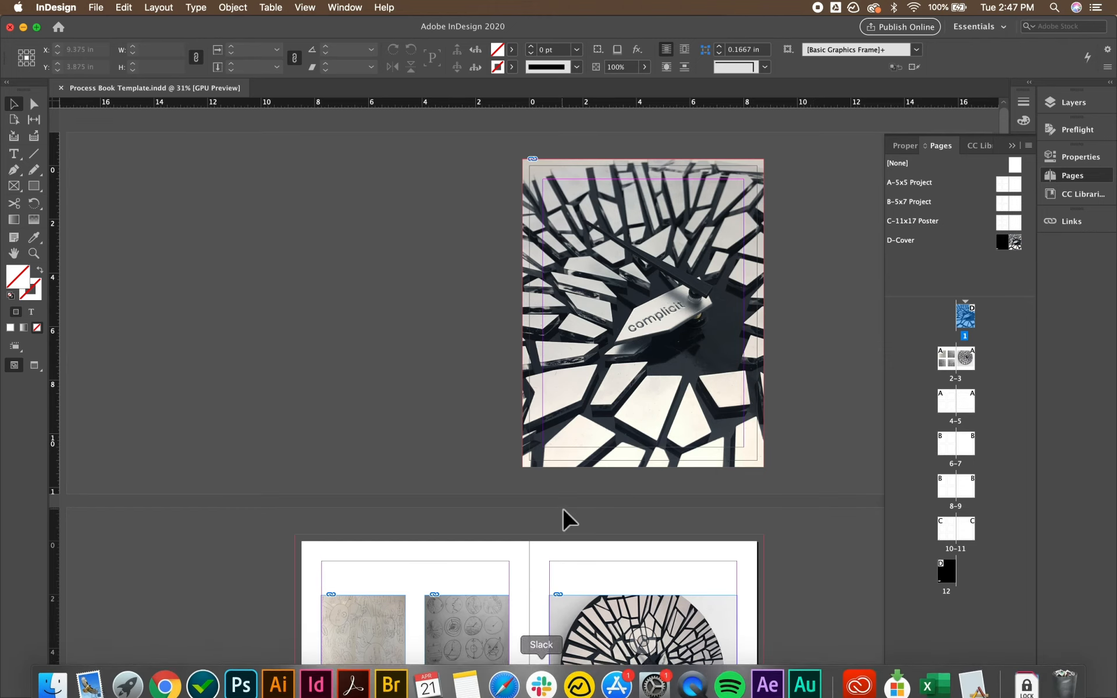
# Review all the spreads from front to back cover, both with guides and in preview mode.
pyautogui.scroll(-20, 564, 511)
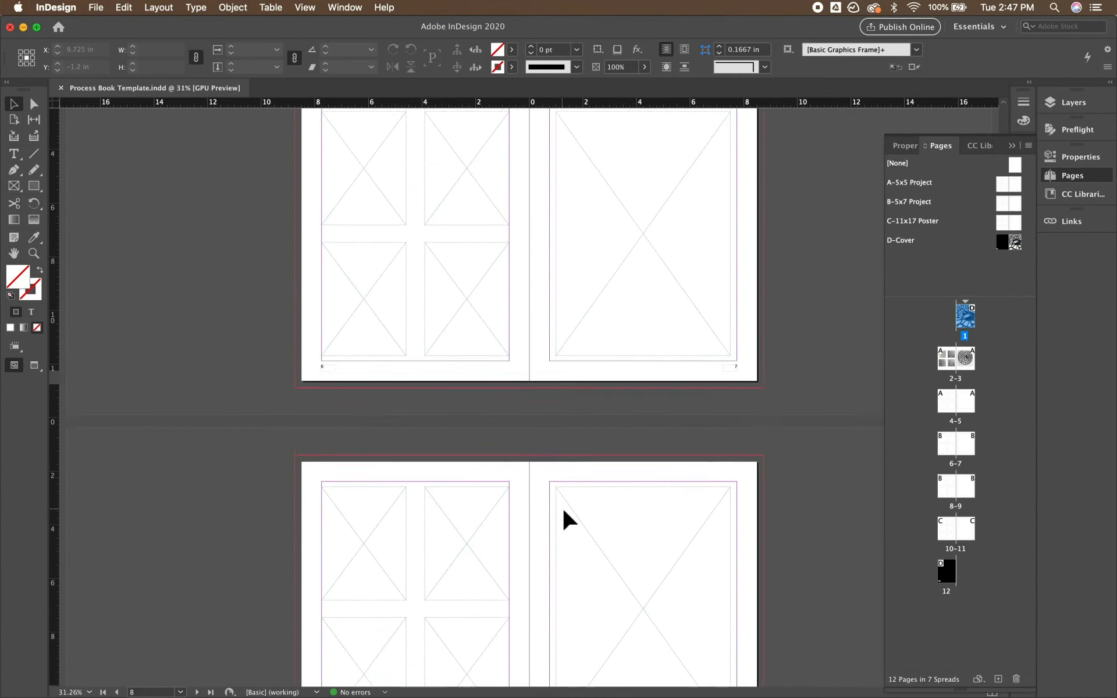
pyautogui.scroll(20, 564, 508)
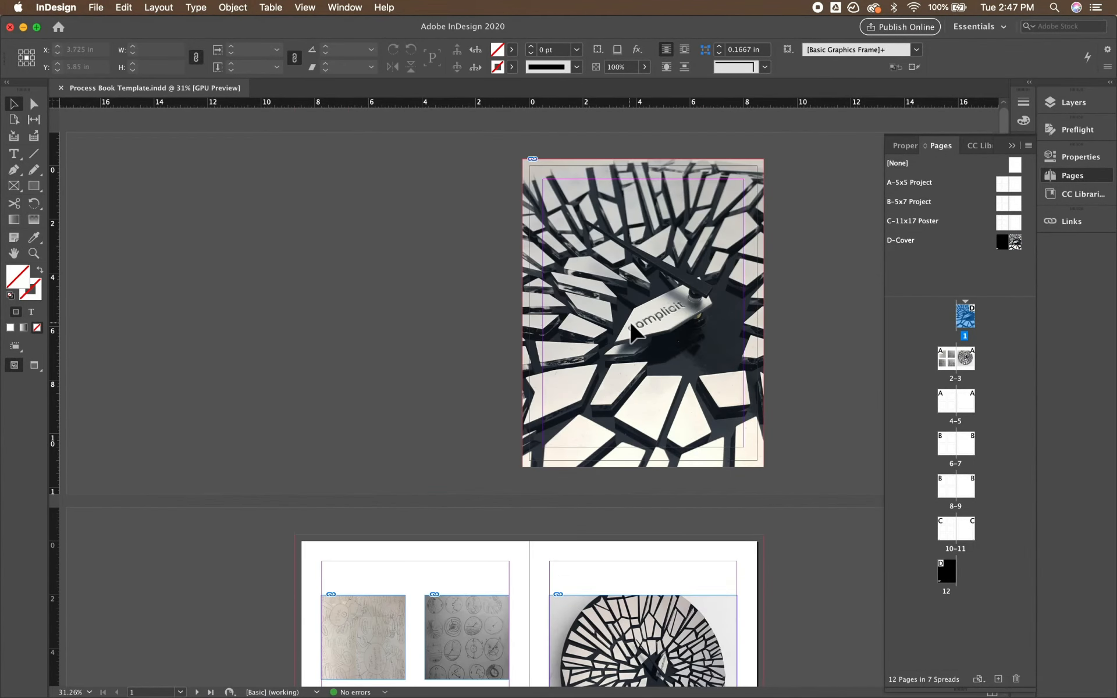
pyautogui.scroll(-5, 634, 326)
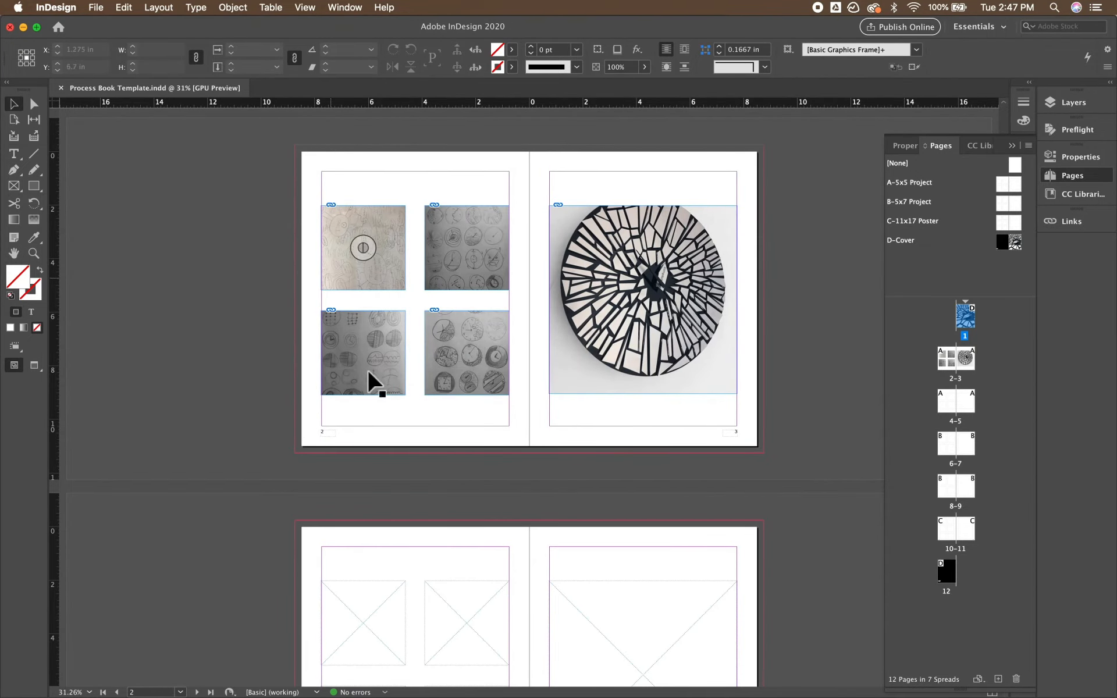
pyautogui.scroll(-20, 592, 378)
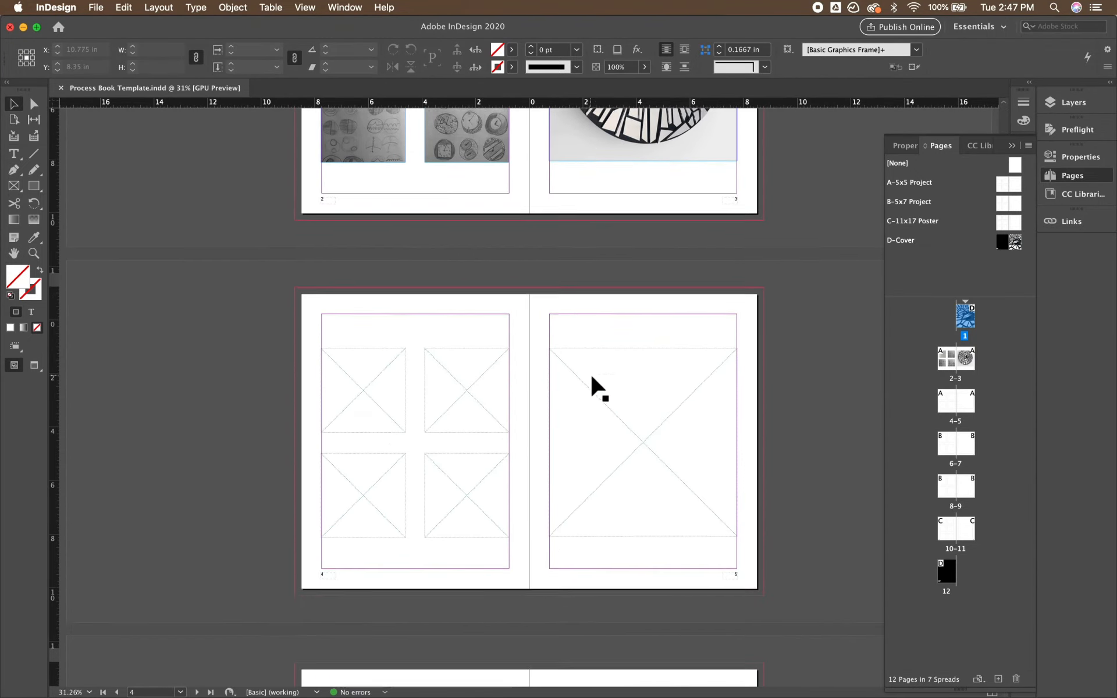
pyautogui.scroll(-4, 591, 377)
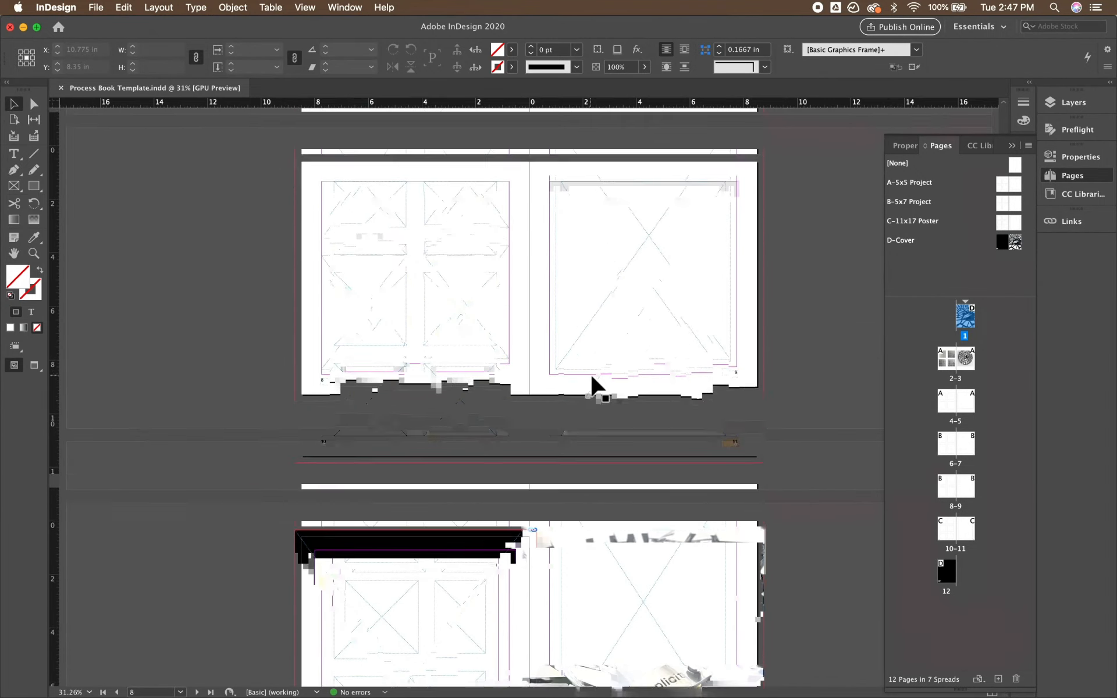
pyautogui.scroll(4, 591, 377)
pyautogui.scroll(-2, 591, 378)
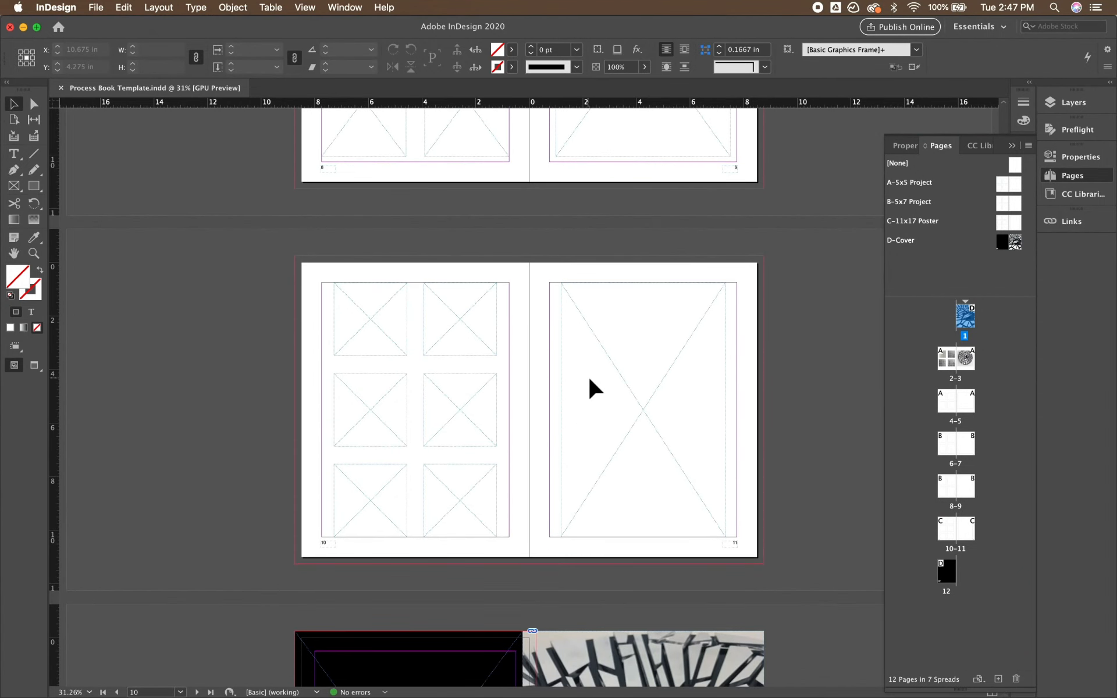
pyautogui.scroll(-5, 589, 376)
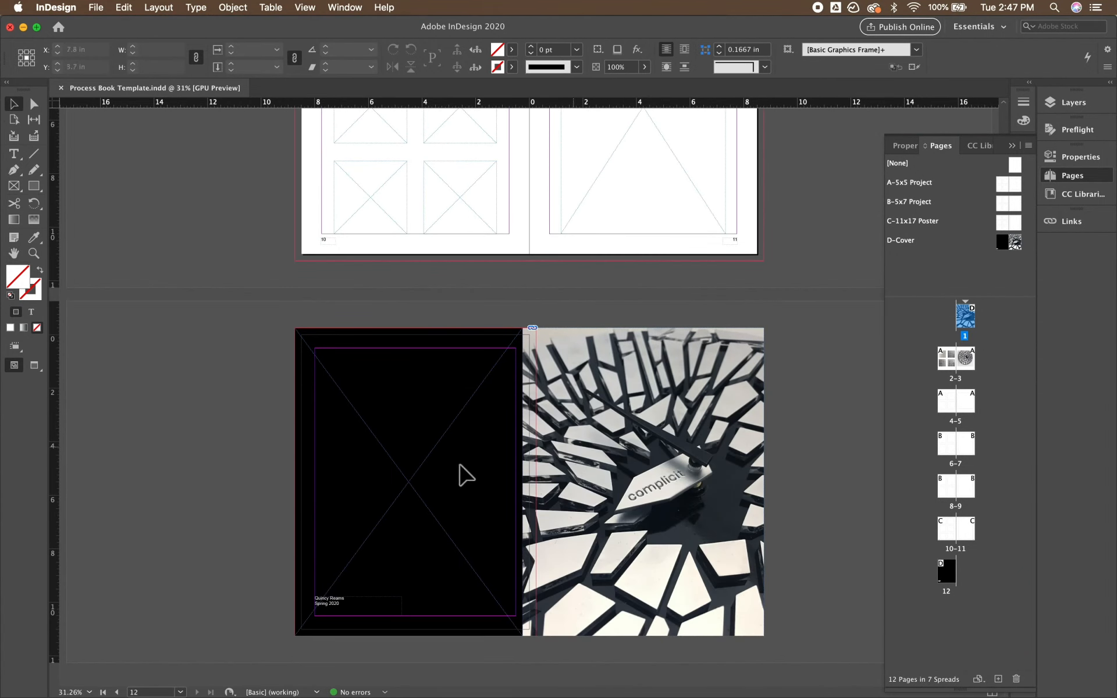
pyautogui.scroll(8, 806, 409)
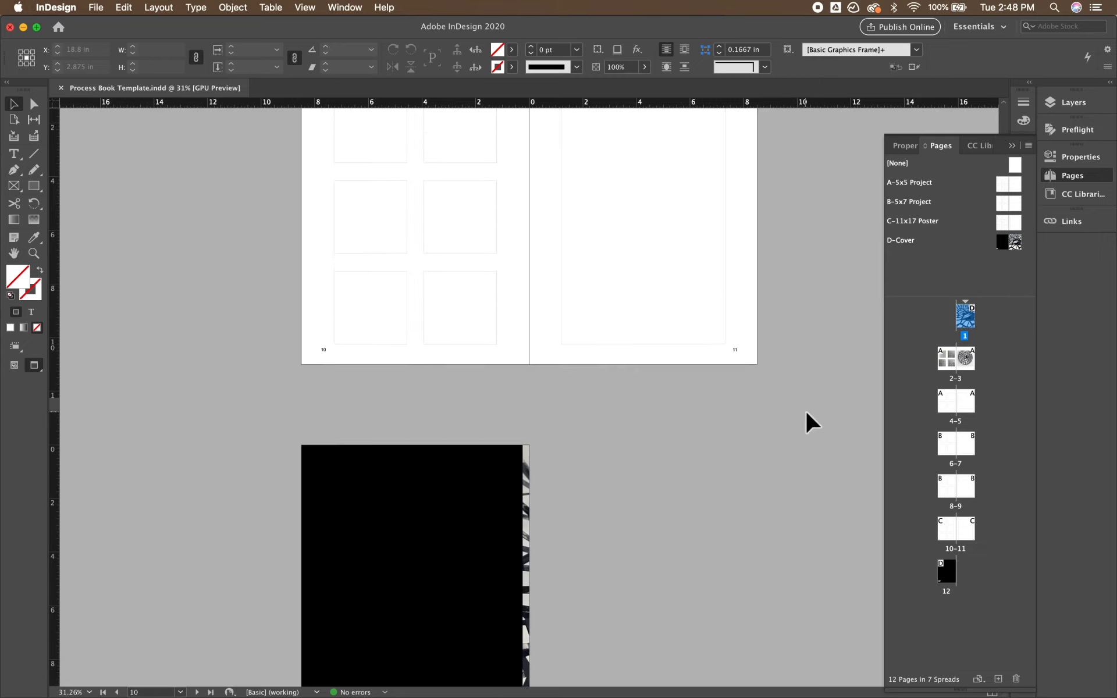
pyautogui.scroll(10, 807, 413)
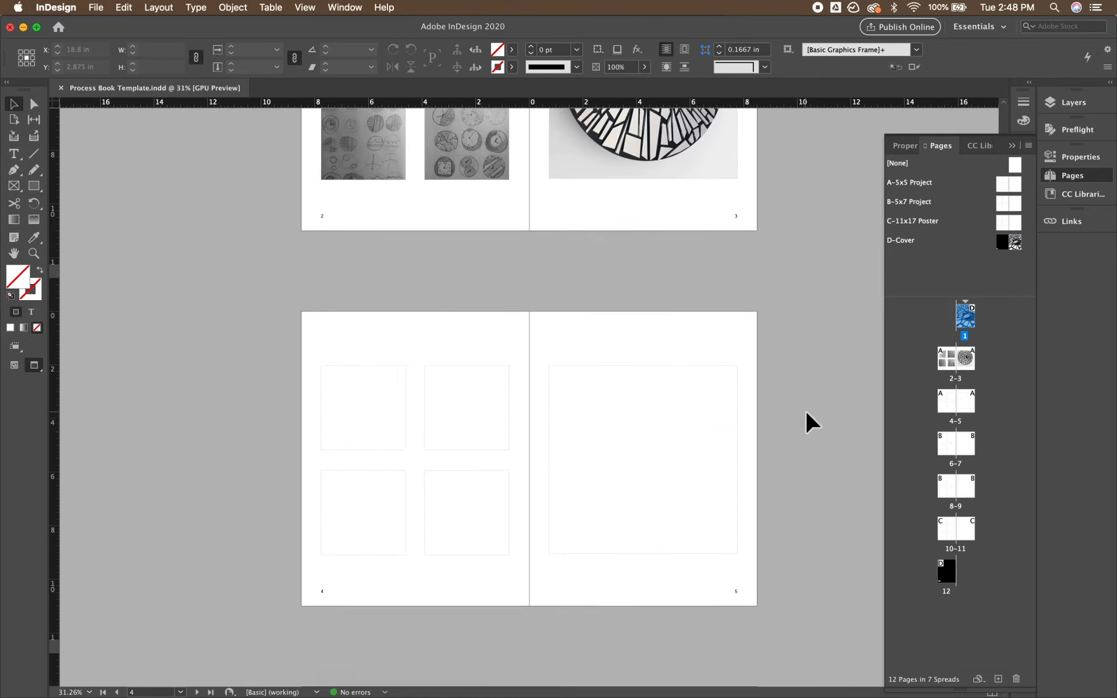
pyautogui.press('w')
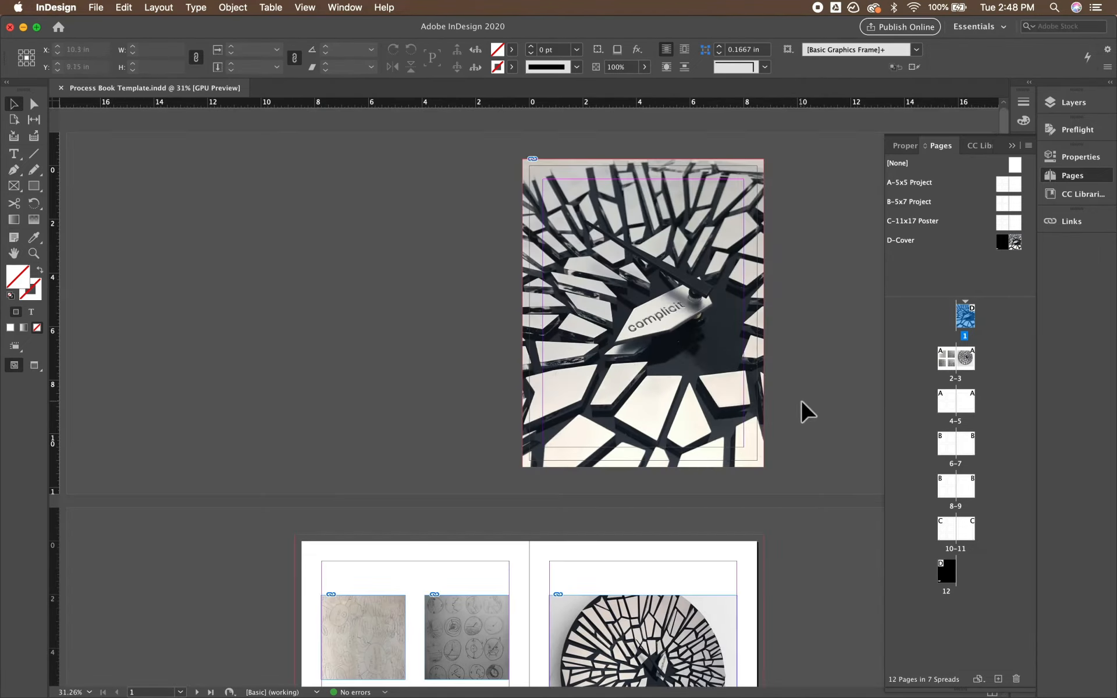
# Start packaging the document and check its summary, fonts, links and images, and colors and inks.
pyautogui.click(99, 8)
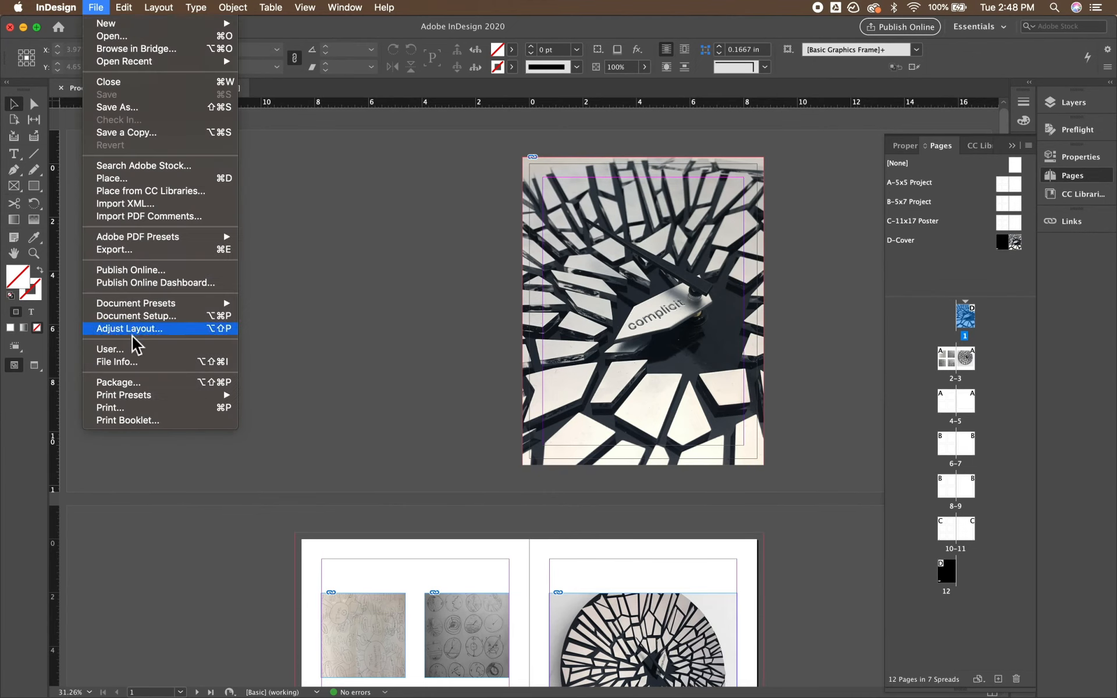
pyautogui.click(144, 386)
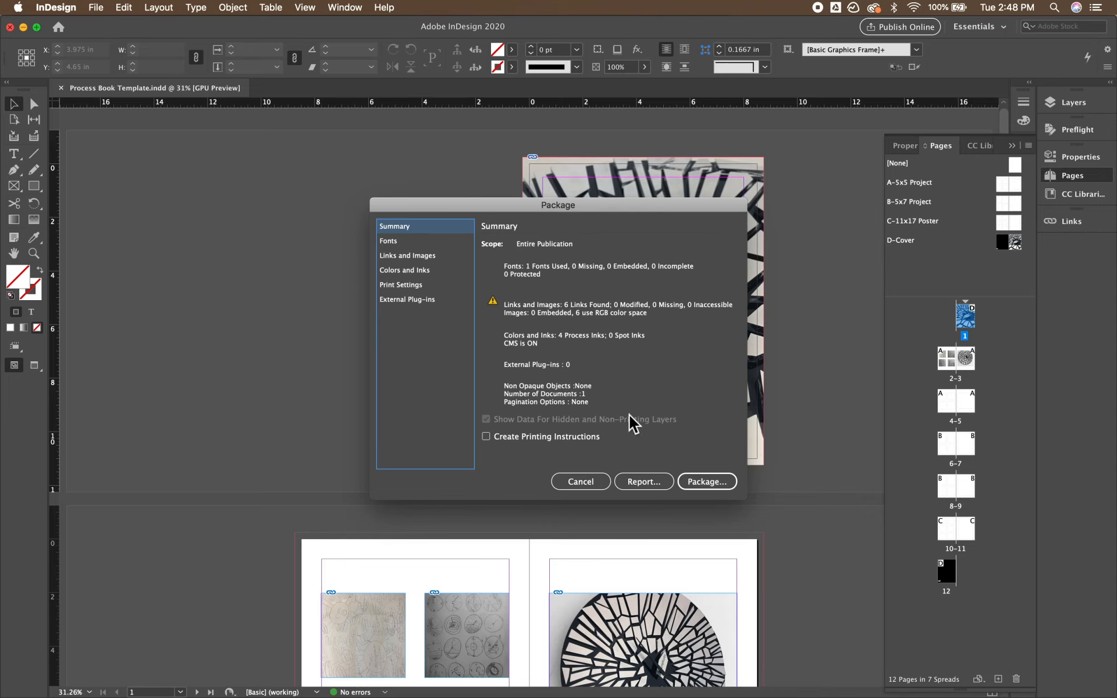
pyautogui.click(424, 242)
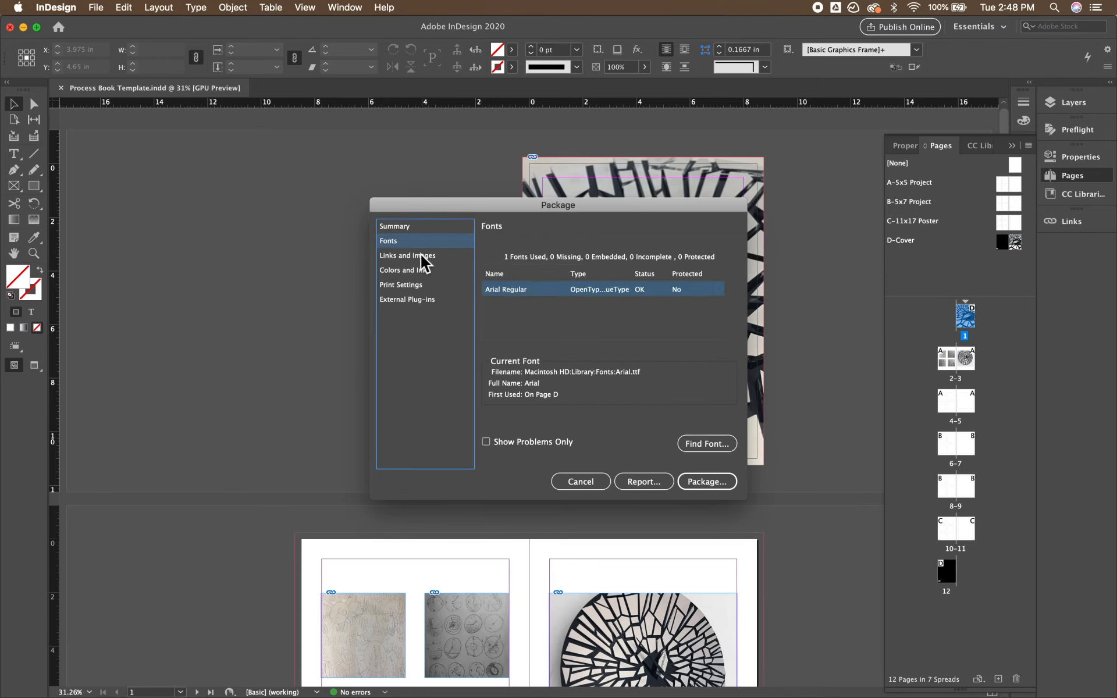
pyautogui.click(422, 257)
pyautogui.click(424, 272)
pyautogui.click(428, 257)
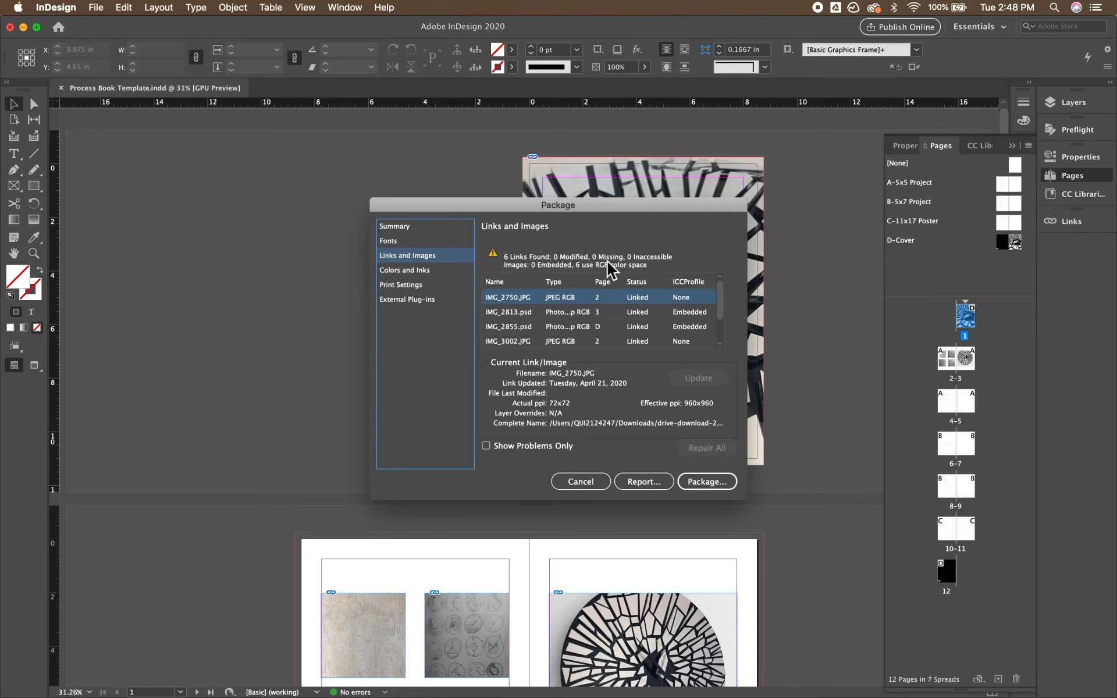
pyautogui.click(418, 226)
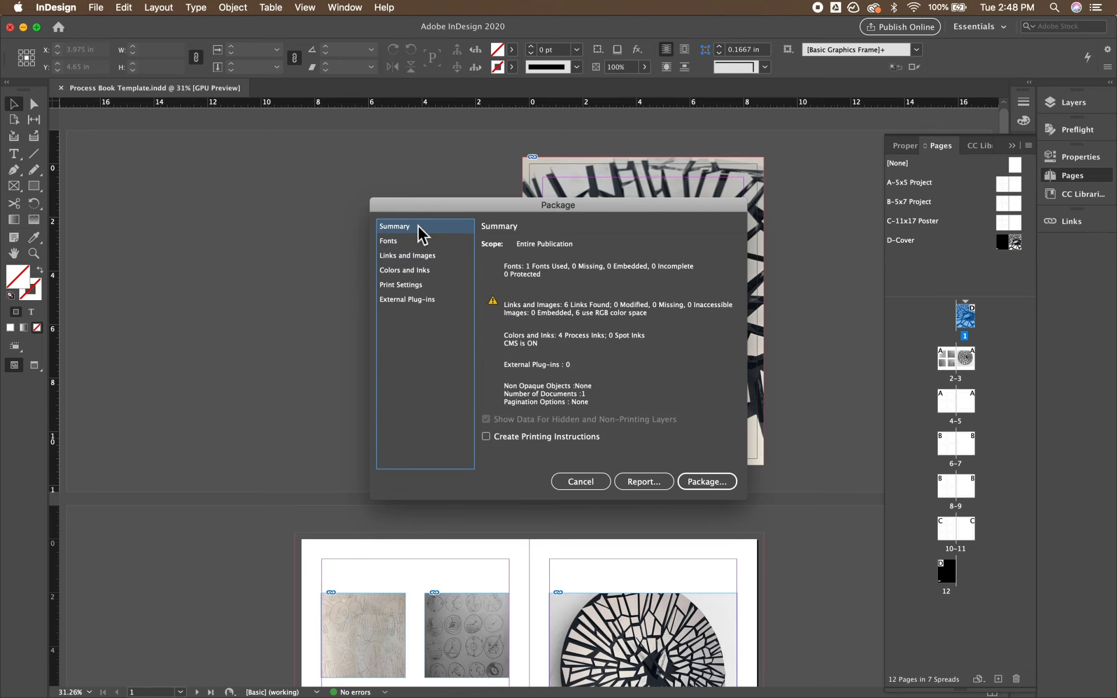
pyautogui.click(429, 260)
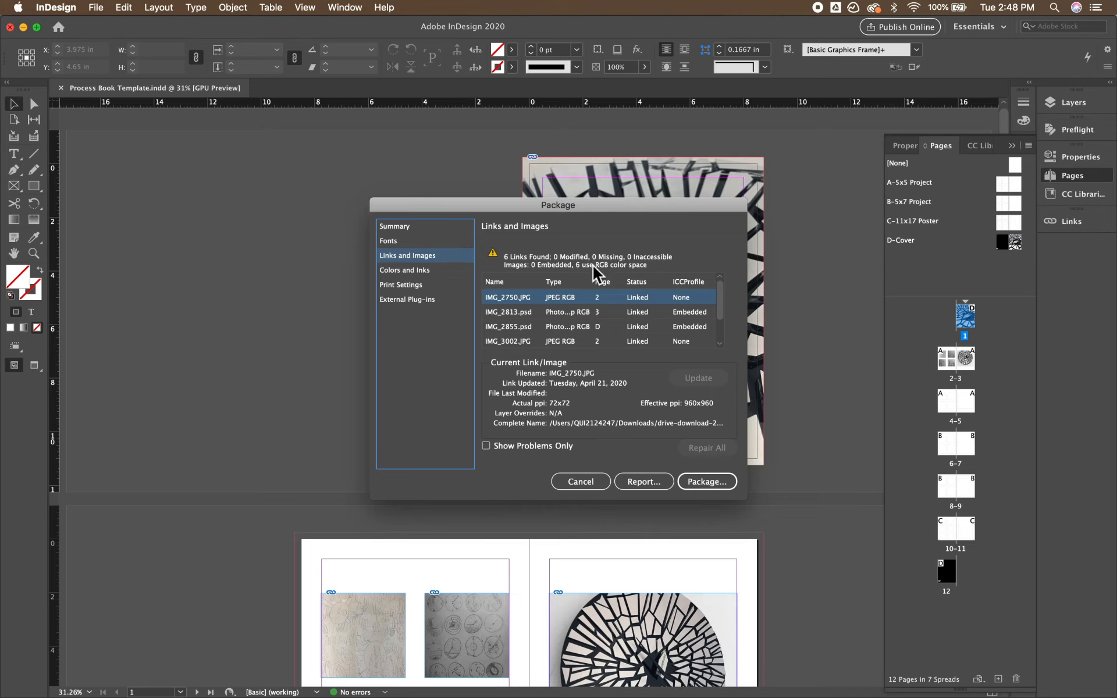
pyautogui.scroll(-2, 596, 320)
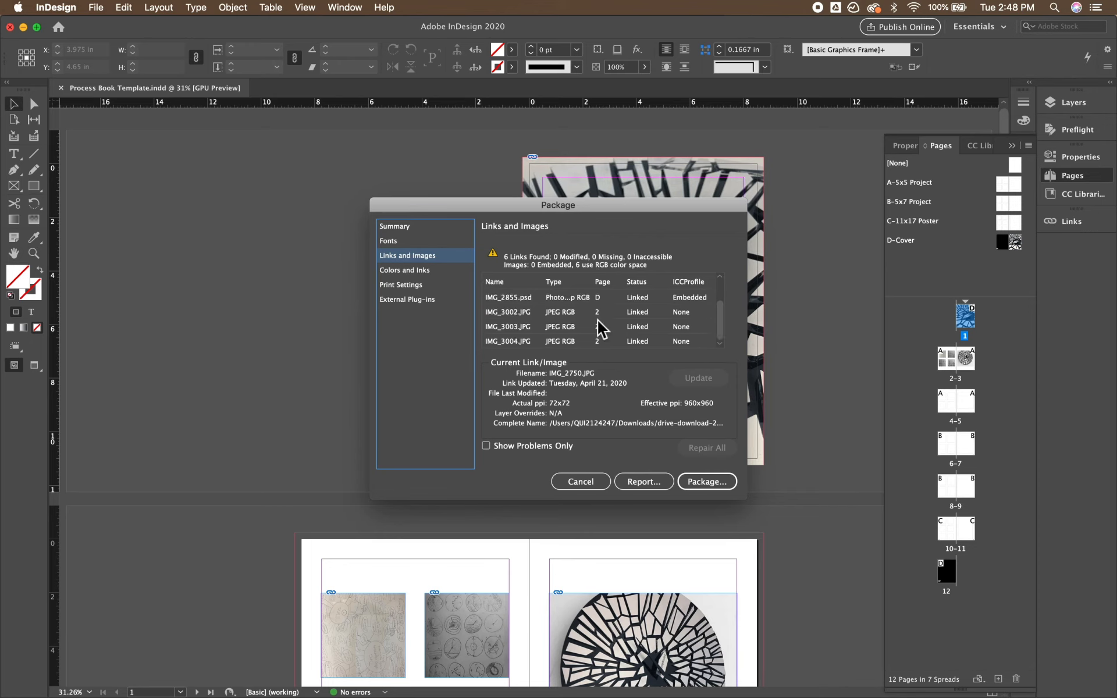
pyautogui.scroll(2, 597, 319)
pyautogui.click(429, 228)
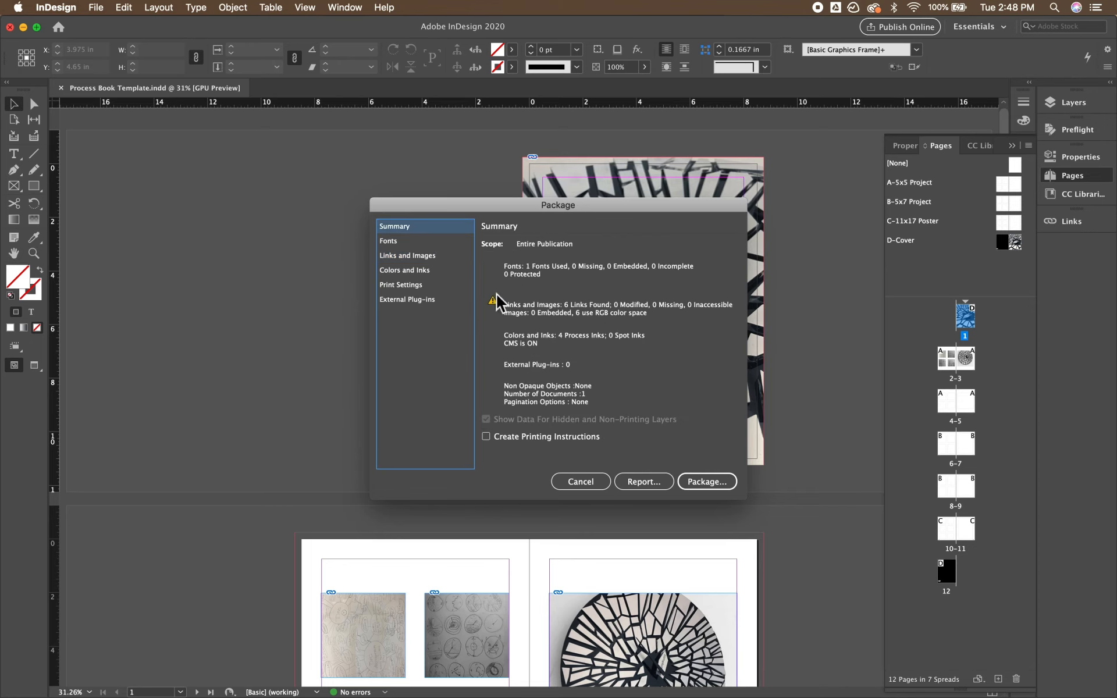
pyautogui.click(433, 256)
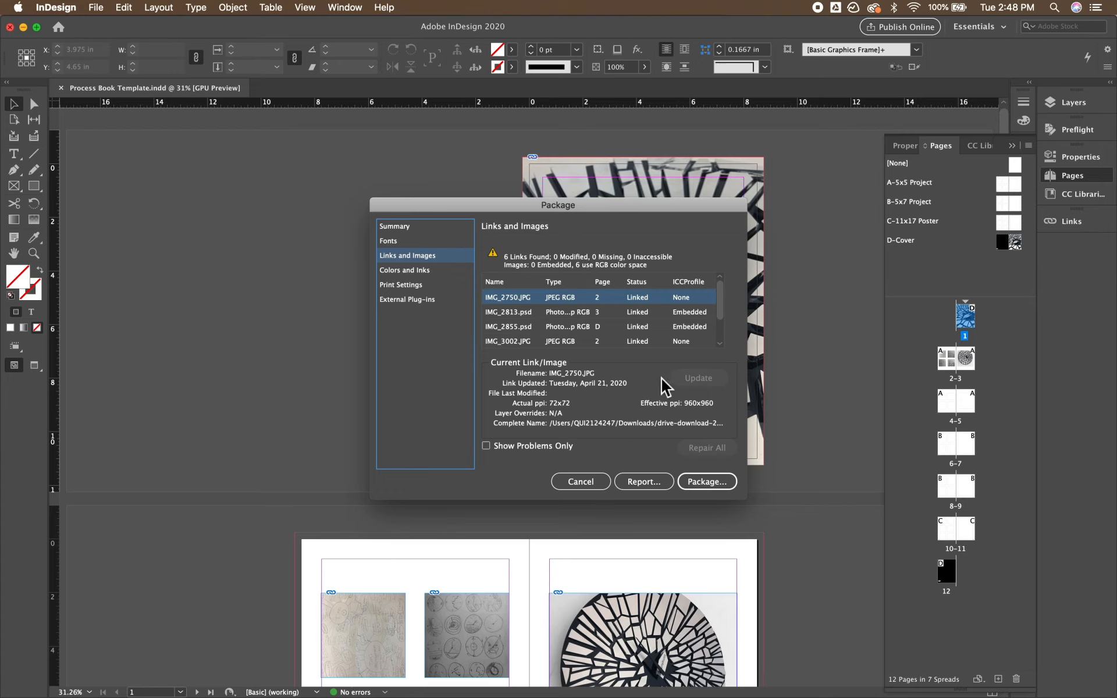
# Proceed with the package and choose the Desktop as the location for Process Book Template Folder.
pyautogui.click(702, 485)
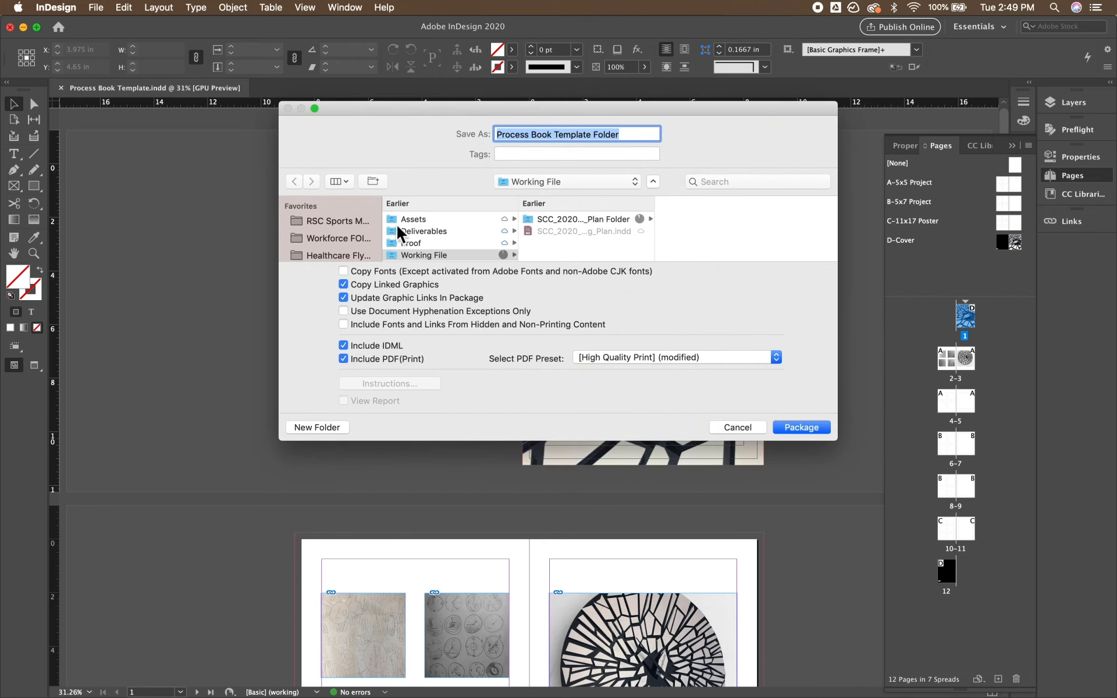
pyautogui.scroll(-5, 341, 235)
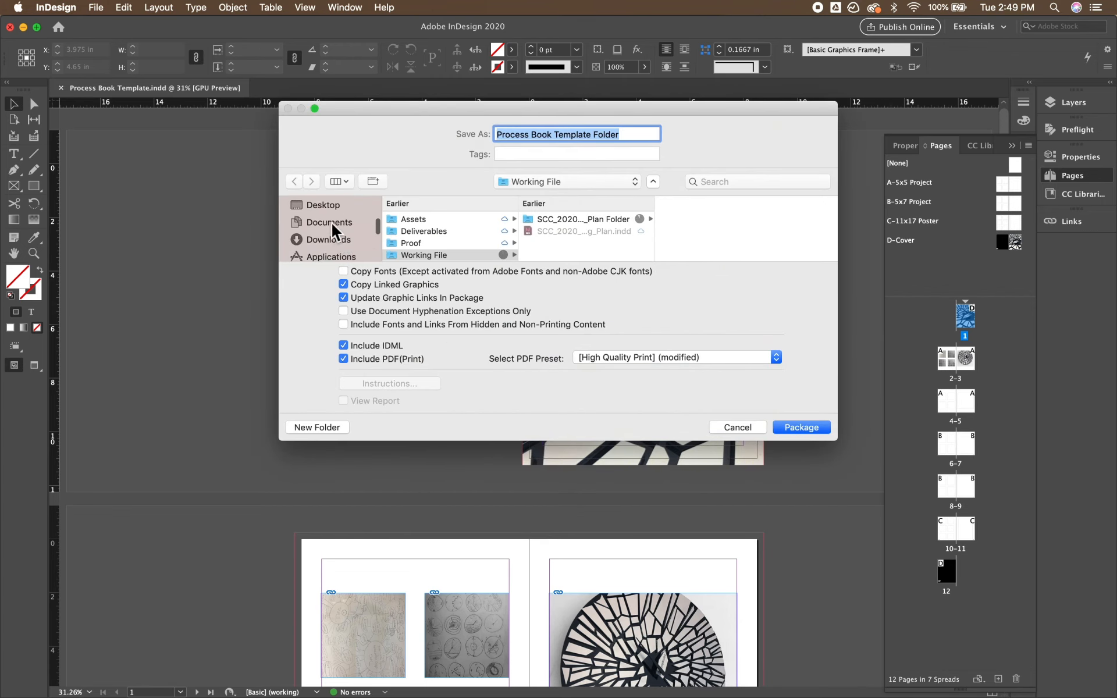
pyautogui.click(323, 206)
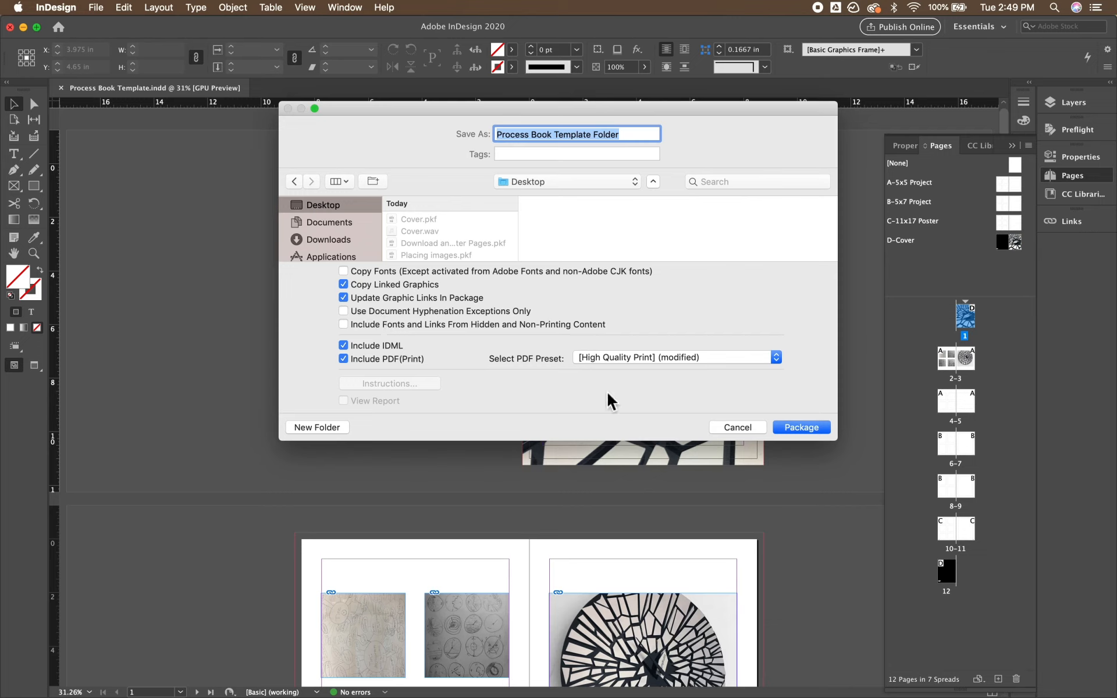
# Package the document with the [High Quality Print] PDF preset and accept the font licensing notice.
pyautogui.click(649, 361)
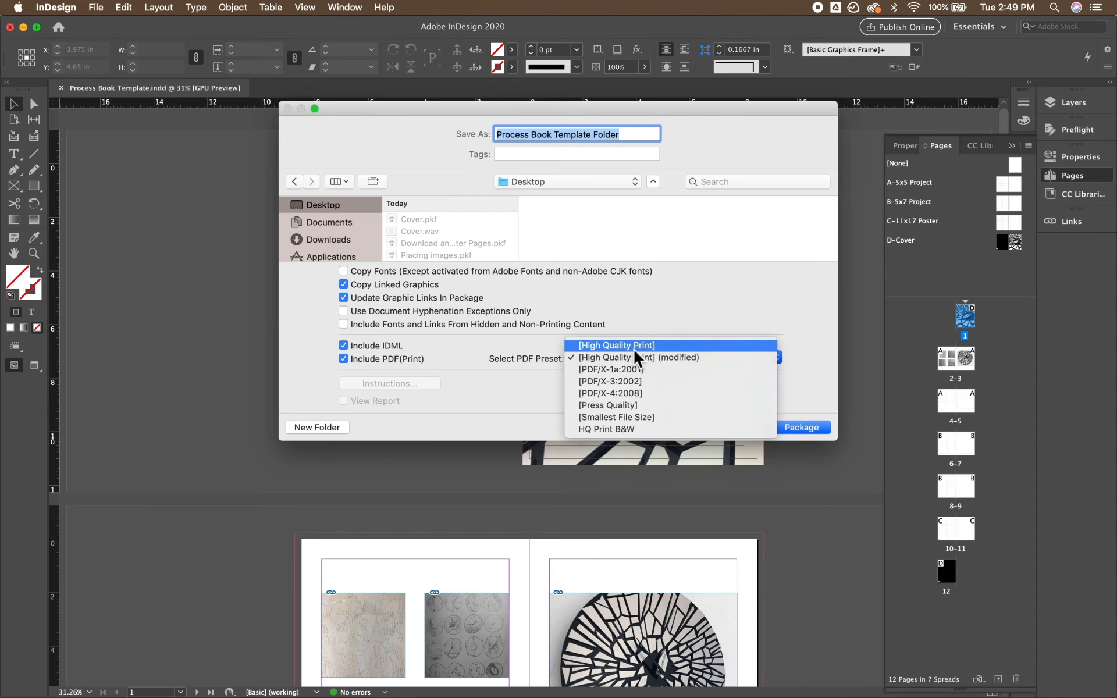
pyautogui.click(522, 365)
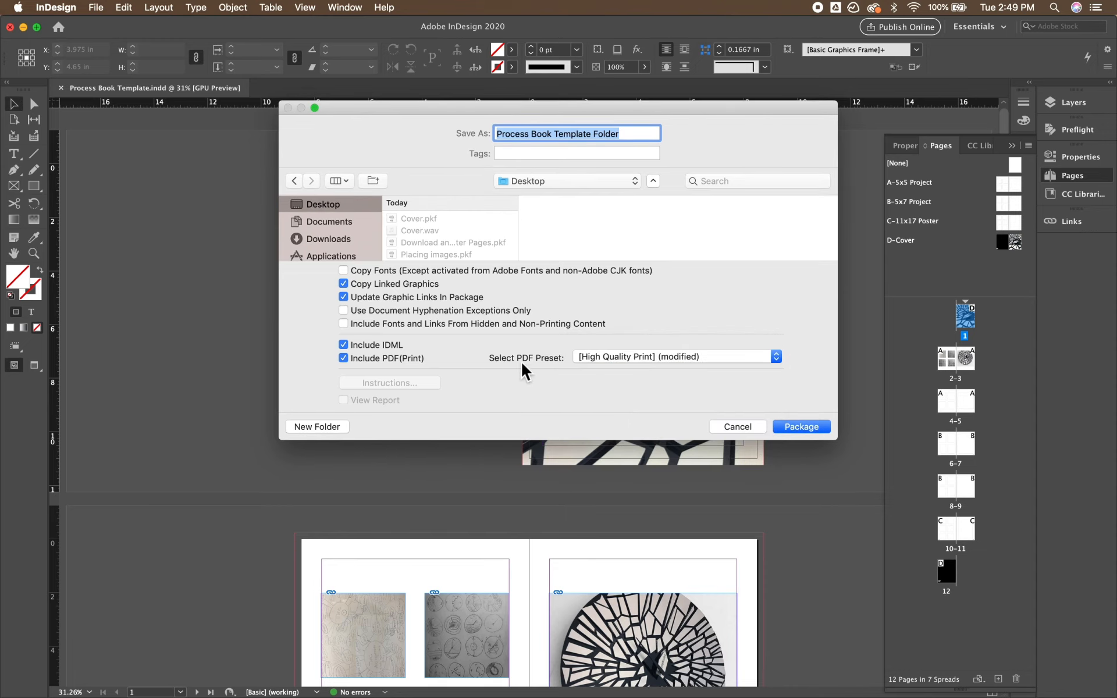
pyautogui.click(594, 357)
pyautogui.click(606, 345)
pyautogui.click(818, 430)
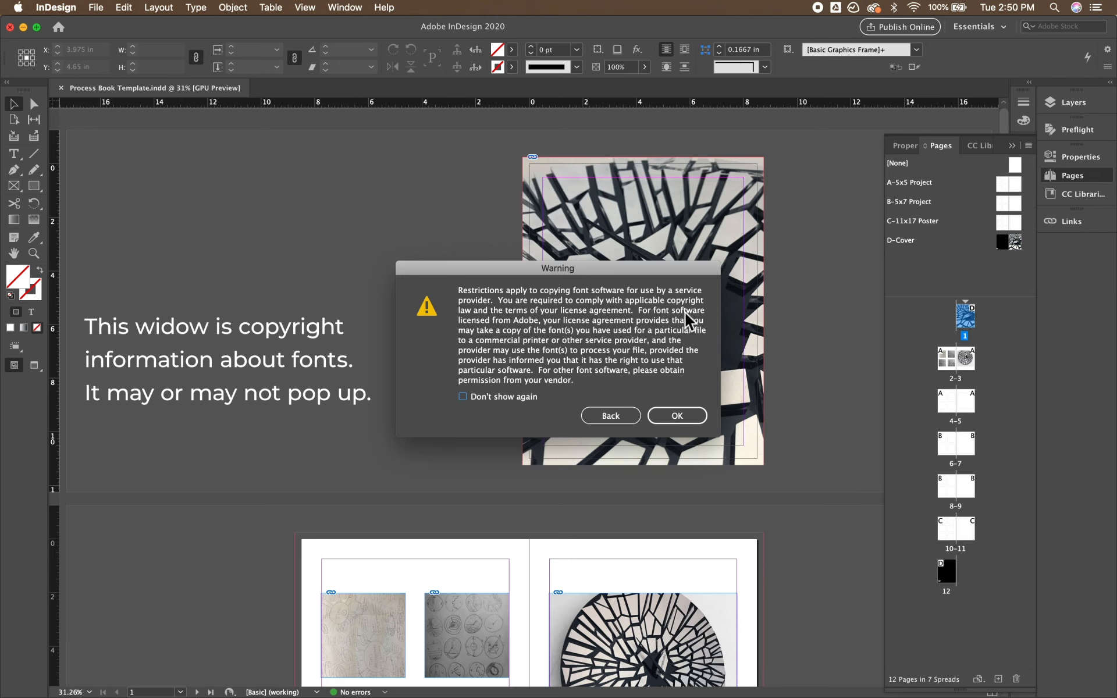
pyautogui.click(678, 424)
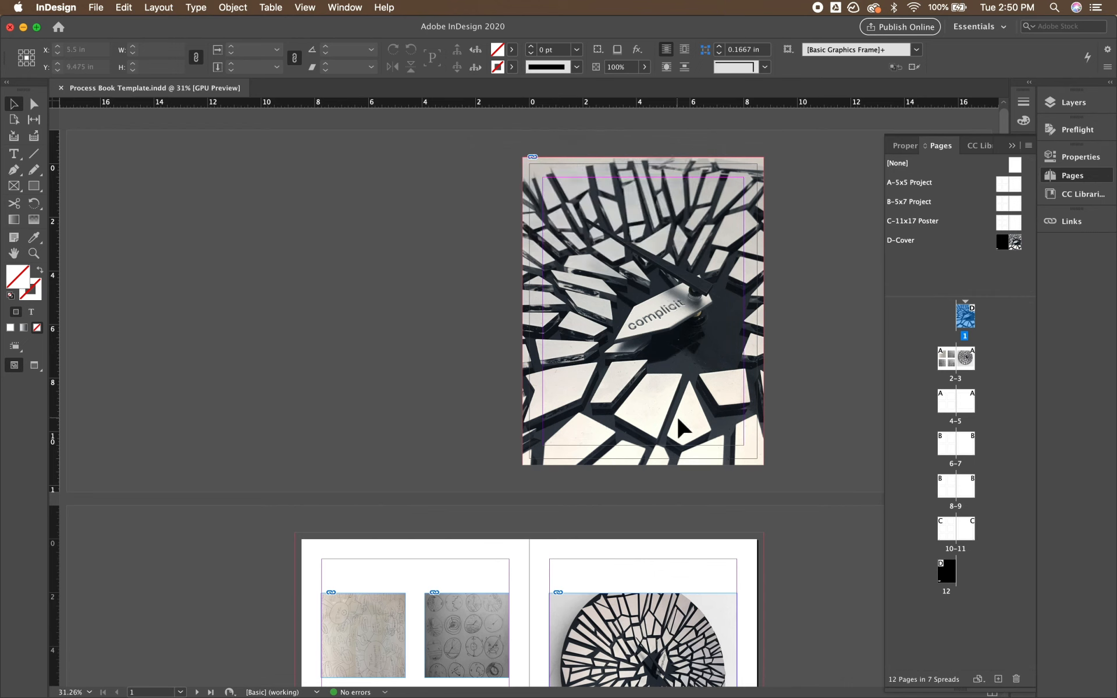
pyautogui.moveTo(279, 692)
pyautogui.click(53, 691)
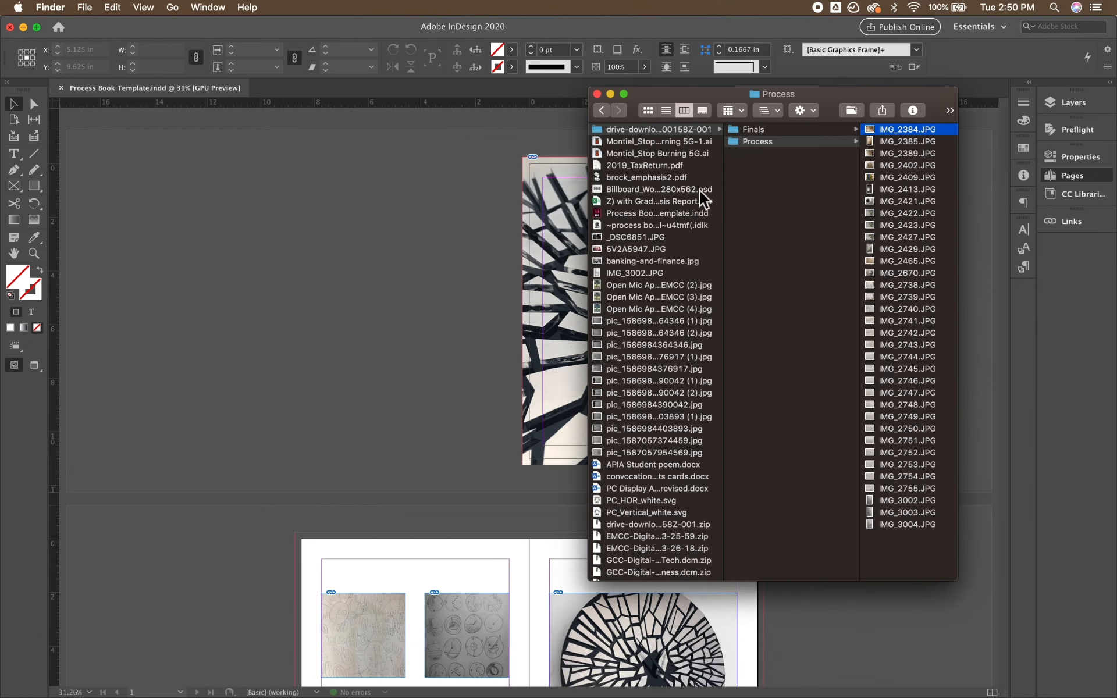
pyautogui.click(602, 110)
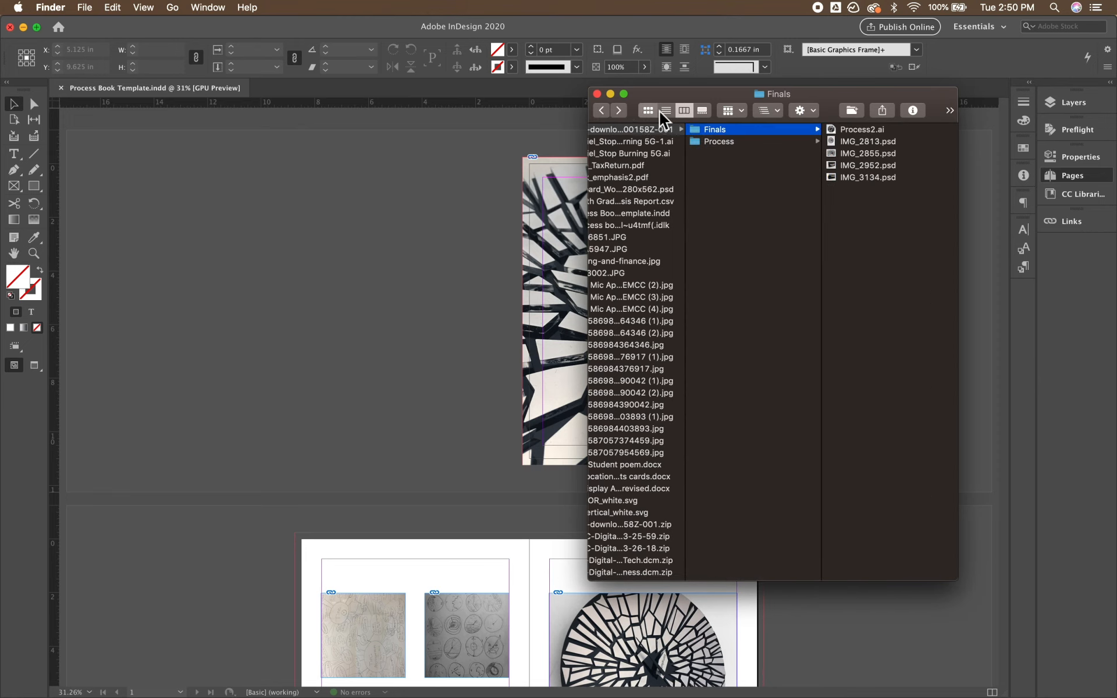
pyautogui.click(648, 110)
pyautogui.click(684, 110)
pyautogui.click(597, 94)
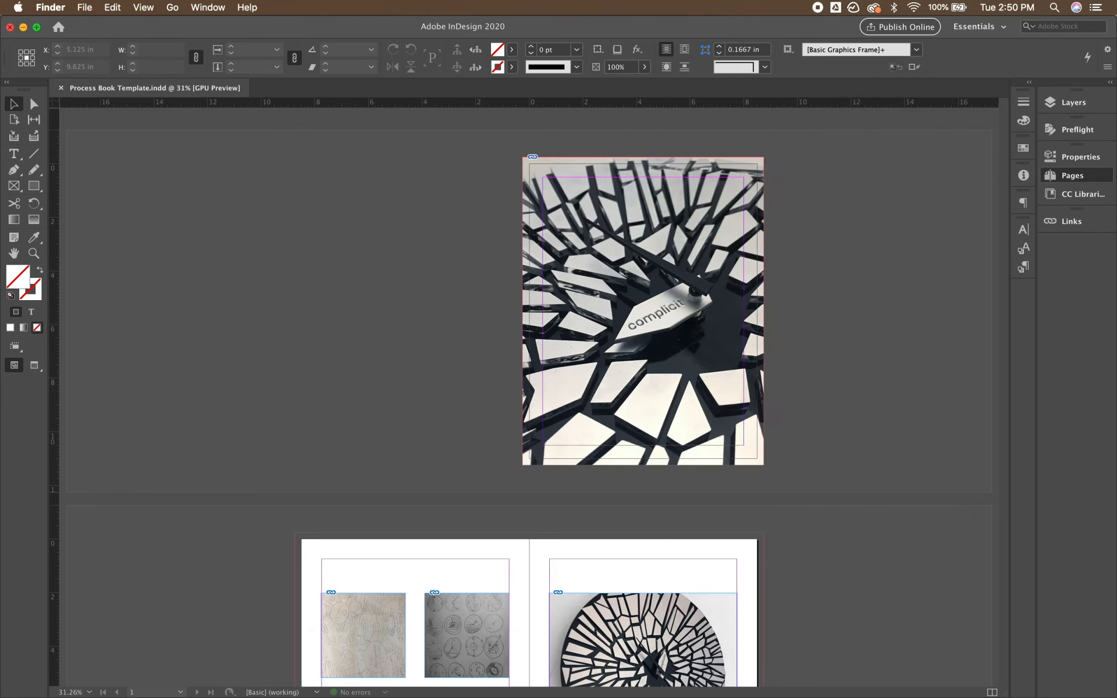
# Switch to Finder, widen the Name column on the Desktop and open Process Book Template Folder.
pyautogui.click(53, 674)
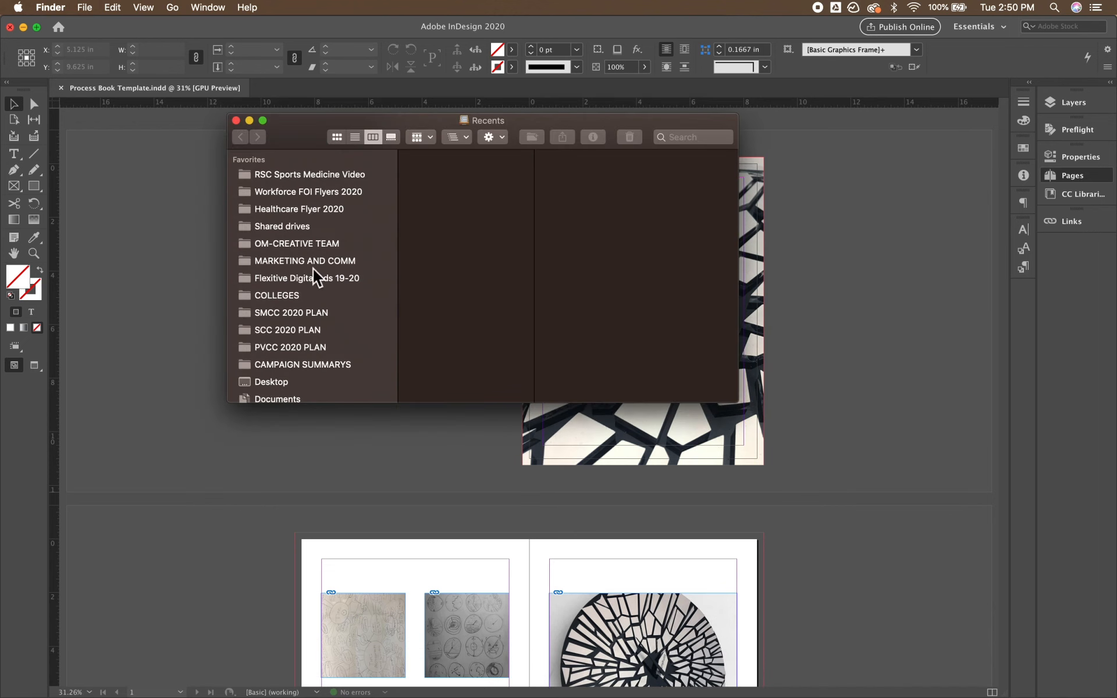
pyautogui.click(290, 384)
pyautogui.click(464, 174)
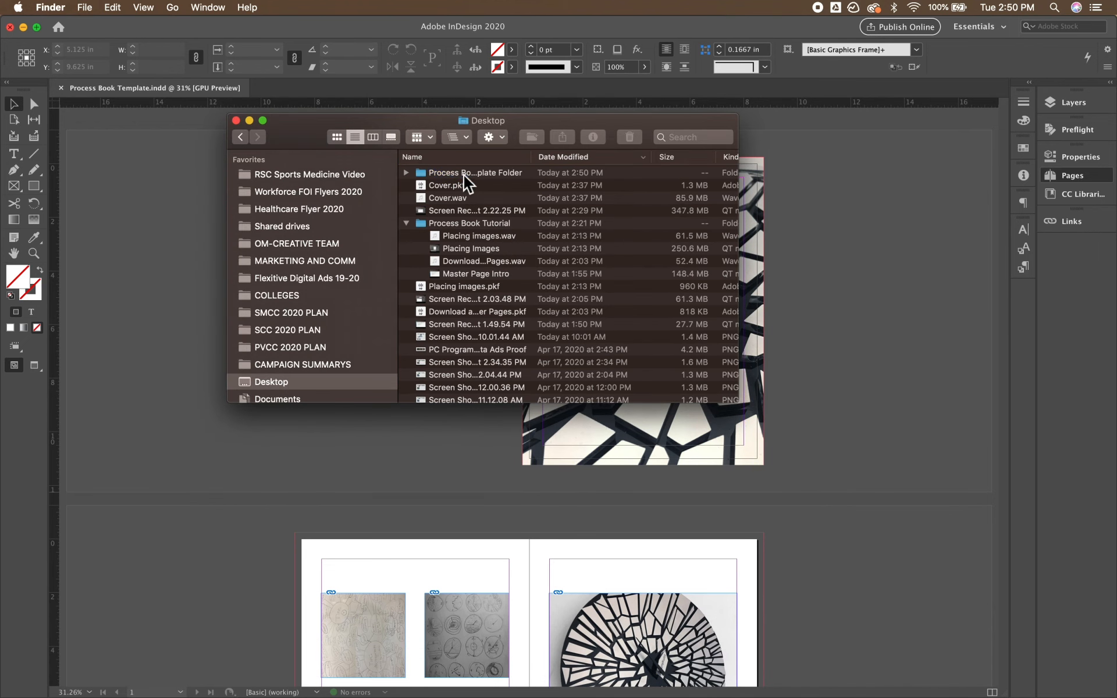
pyautogui.rightClick(536, 163)
pyautogui.click(530, 159)
pyautogui.moveTo(531, 159); pyautogui.dragTo(614, 169)
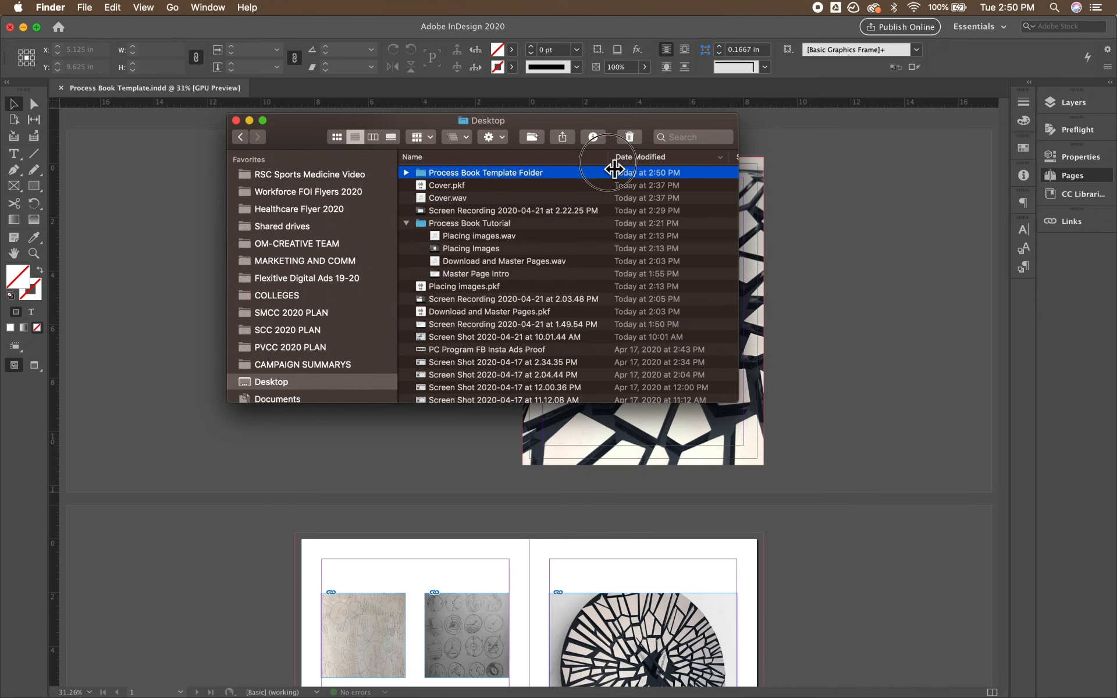
pyautogui.doubleClick(550, 173)
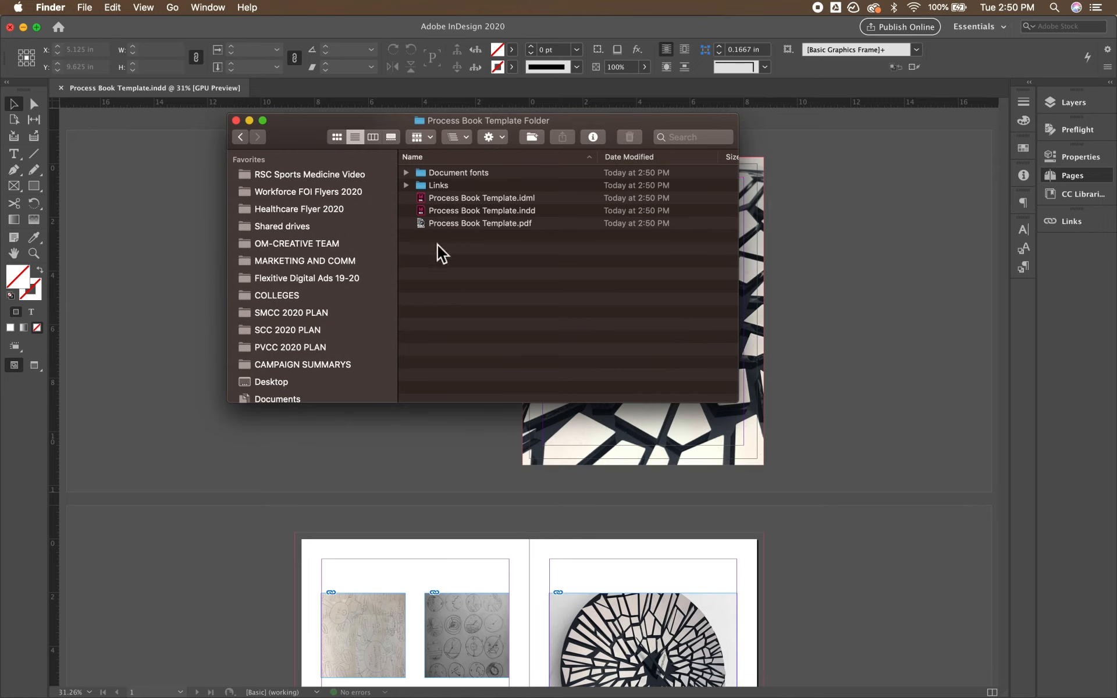
# Inspect the packaged Document fonts and Links folders, plus the INDD and IDML files.
pyautogui.click(410, 174)
pyautogui.click(409, 175)
pyautogui.click(407, 186)
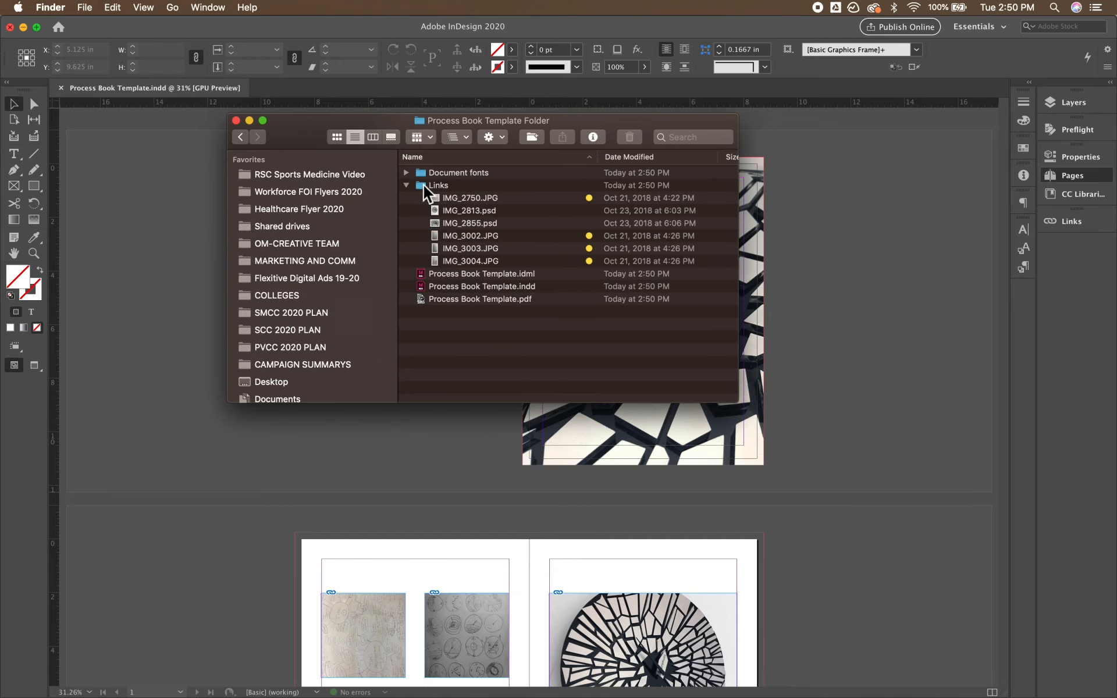
pyautogui.click(407, 185)
pyautogui.click(506, 212)
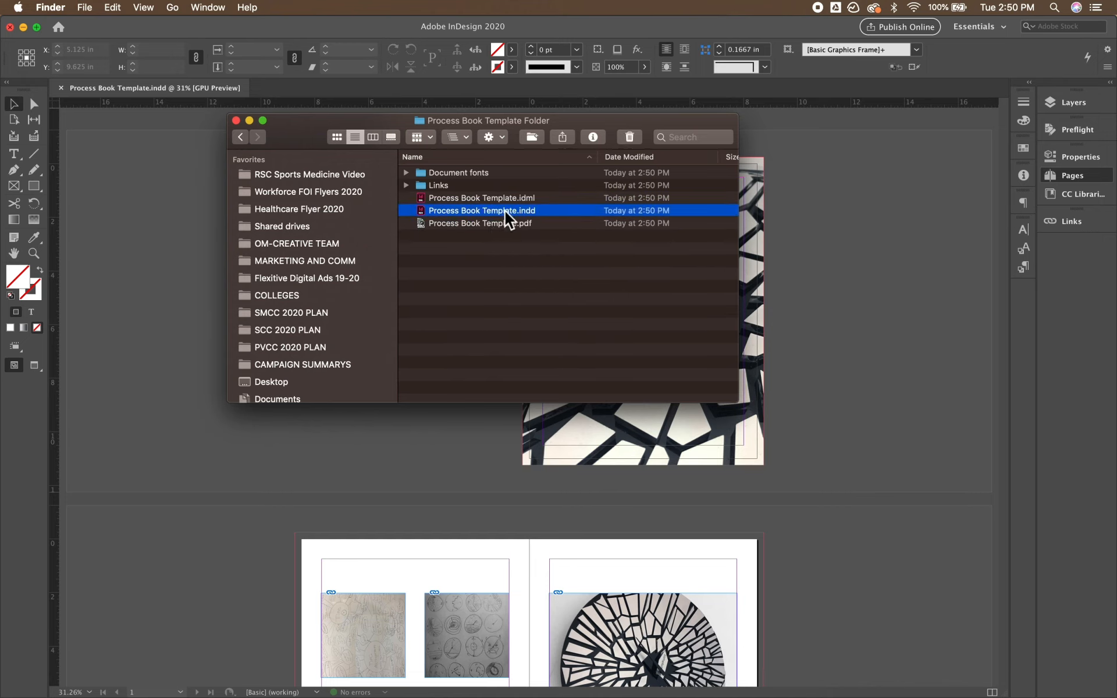
pyautogui.click(507, 203)
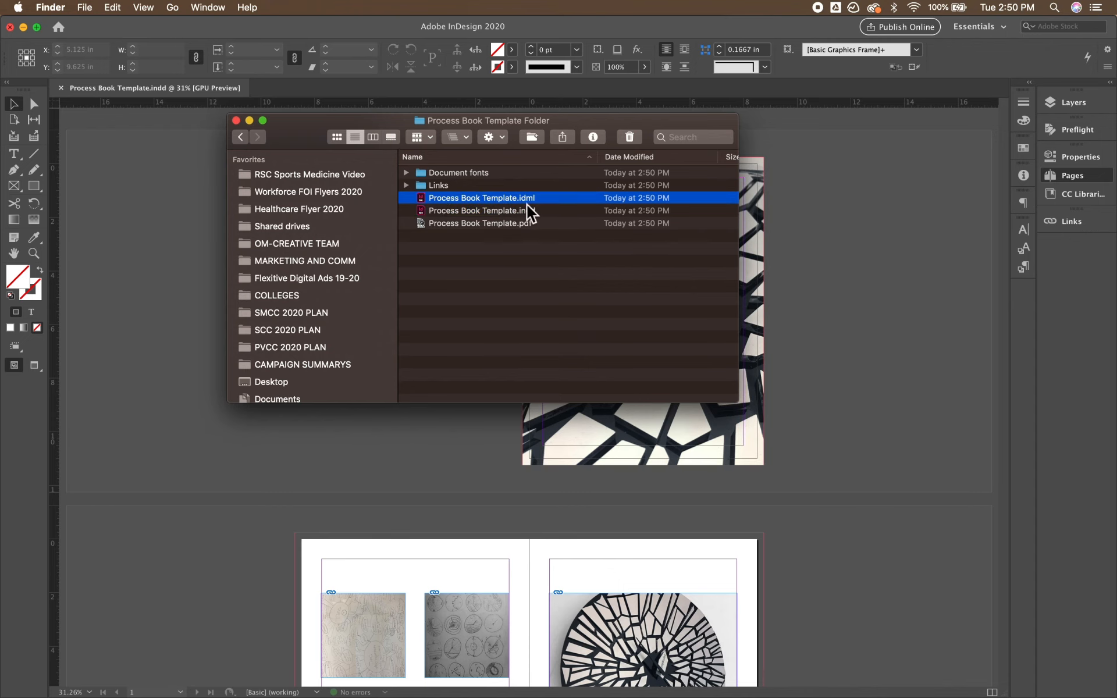
# Preview Process Book Template.pdf and look through its pages from front to back cover, then close the preview.
pyautogui.click(480, 227)
pyautogui.press('space')
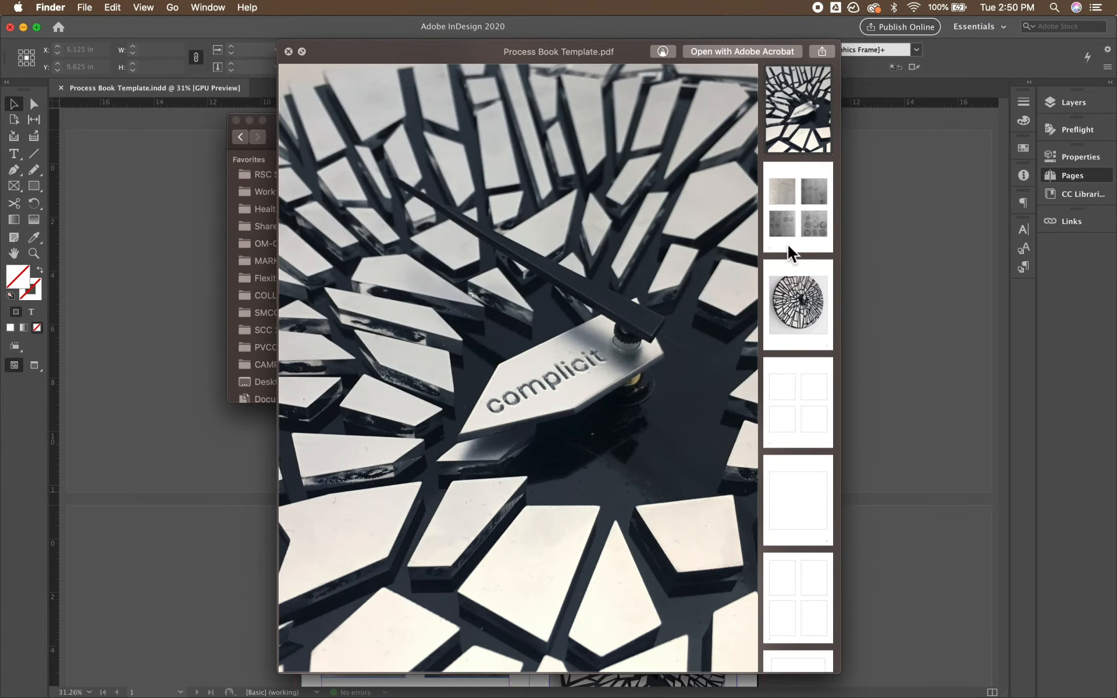
pyautogui.click(807, 229)
pyautogui.click(803, 308)
pyautogui.click(801, 402)
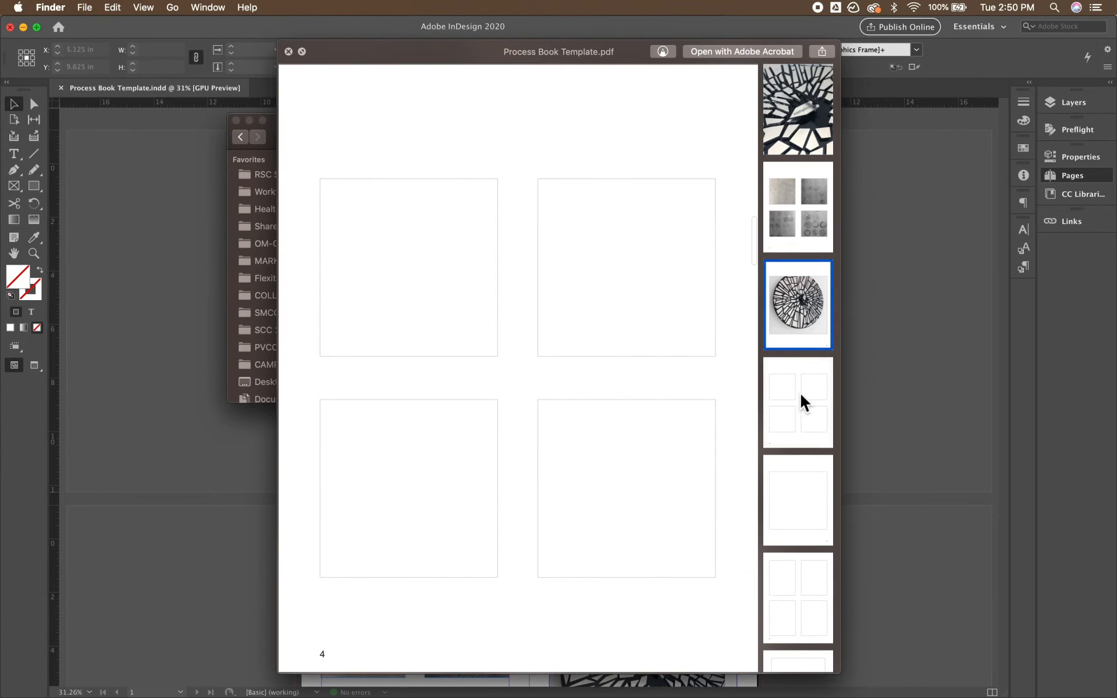
pyautogui.click(805, 462)
pyautogui.click(801, 570)
pyautogui.click(800, 573)
pyautogui.click(799, 573)
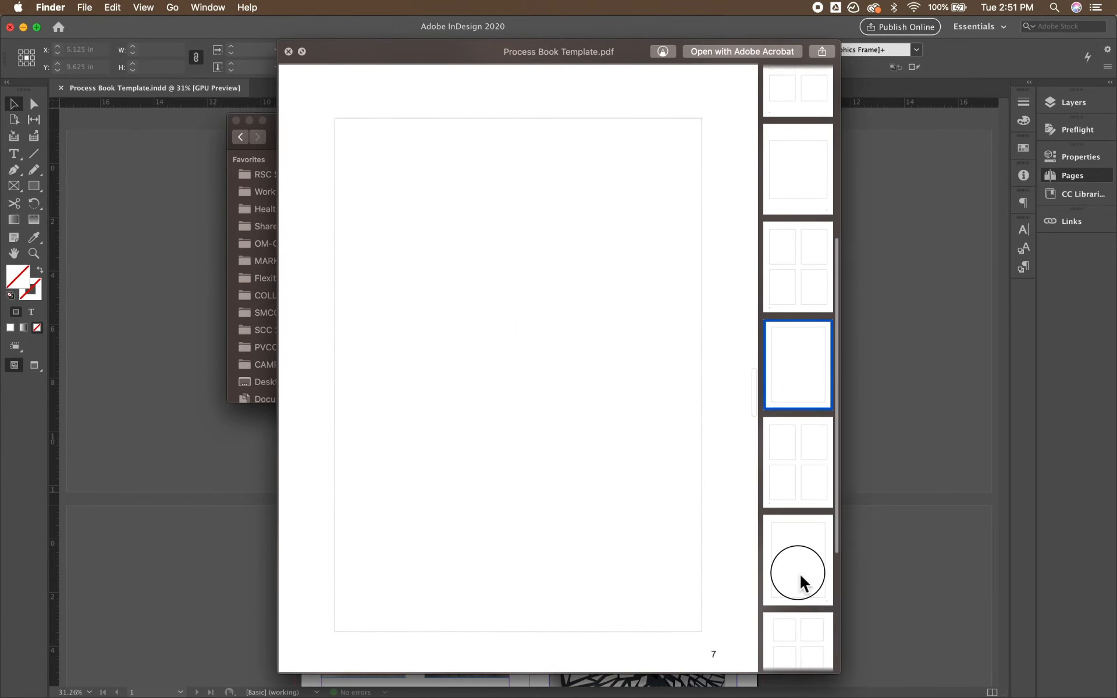
pyautogui.click(799, 562)
pyautogui.click(793, 588)
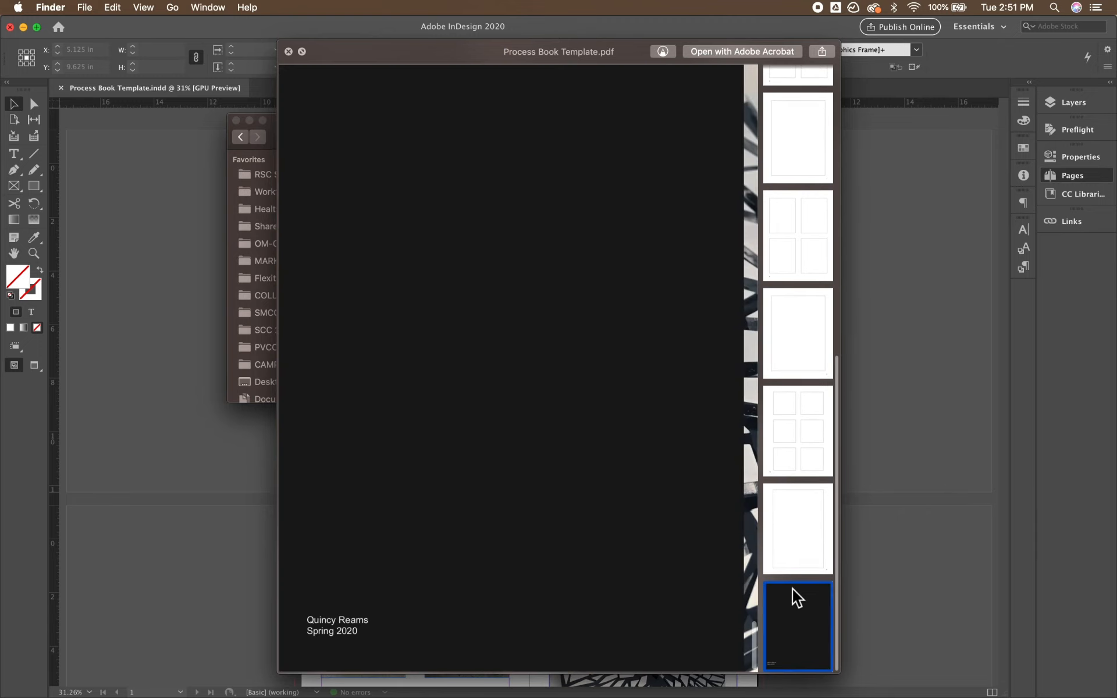
pyautogui.press('space')
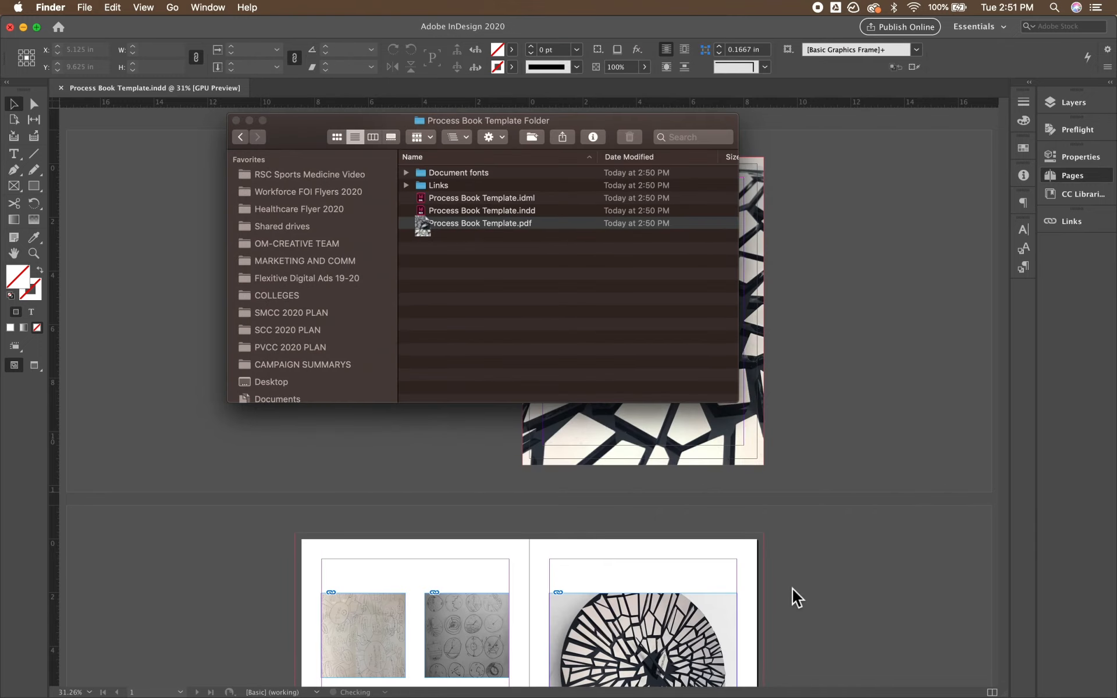